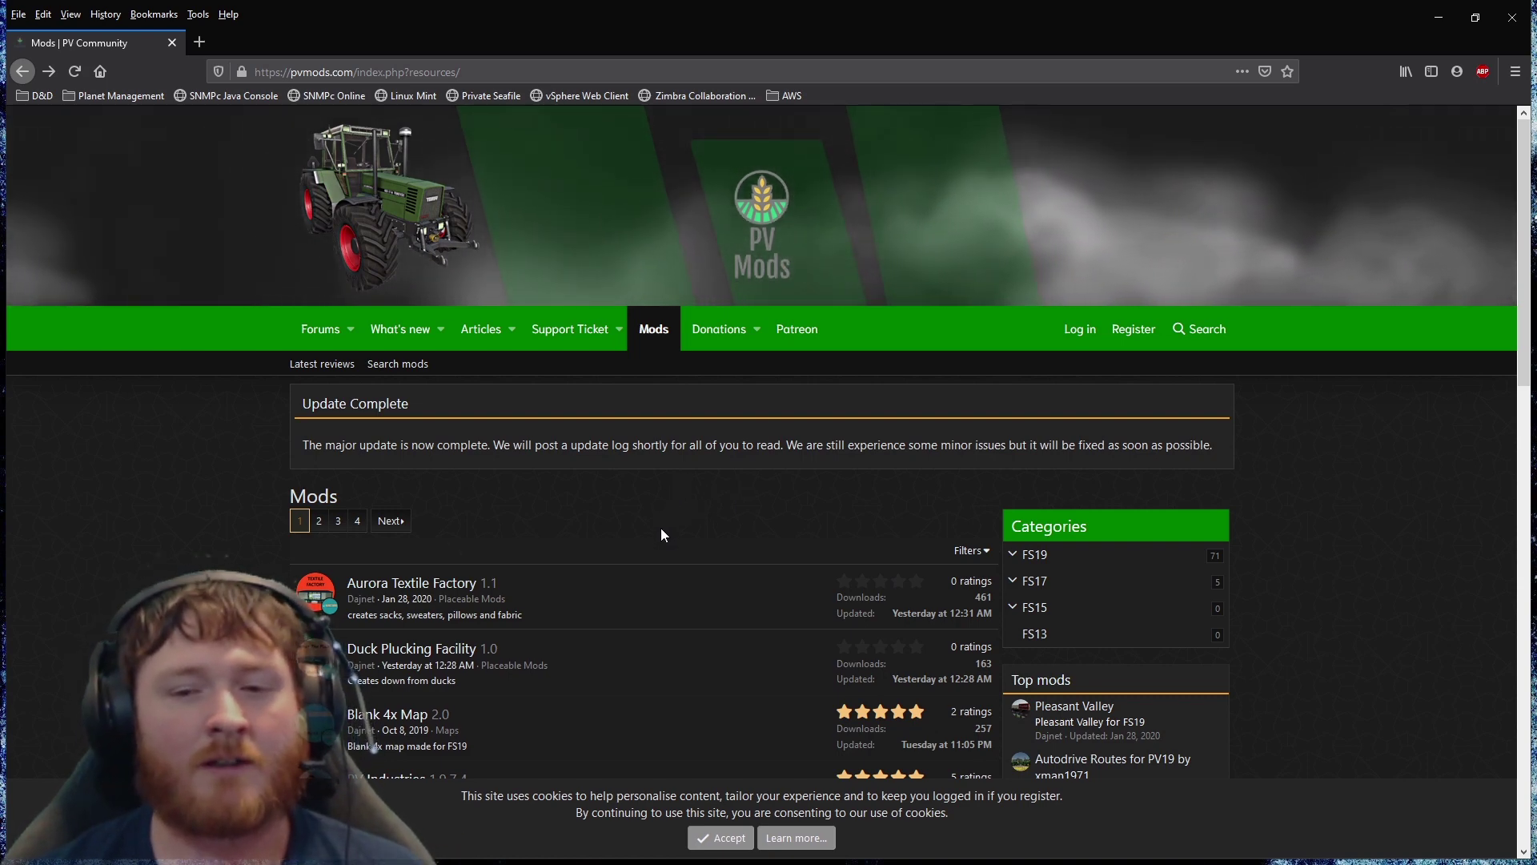
scroll(661, 526, "down", 2)
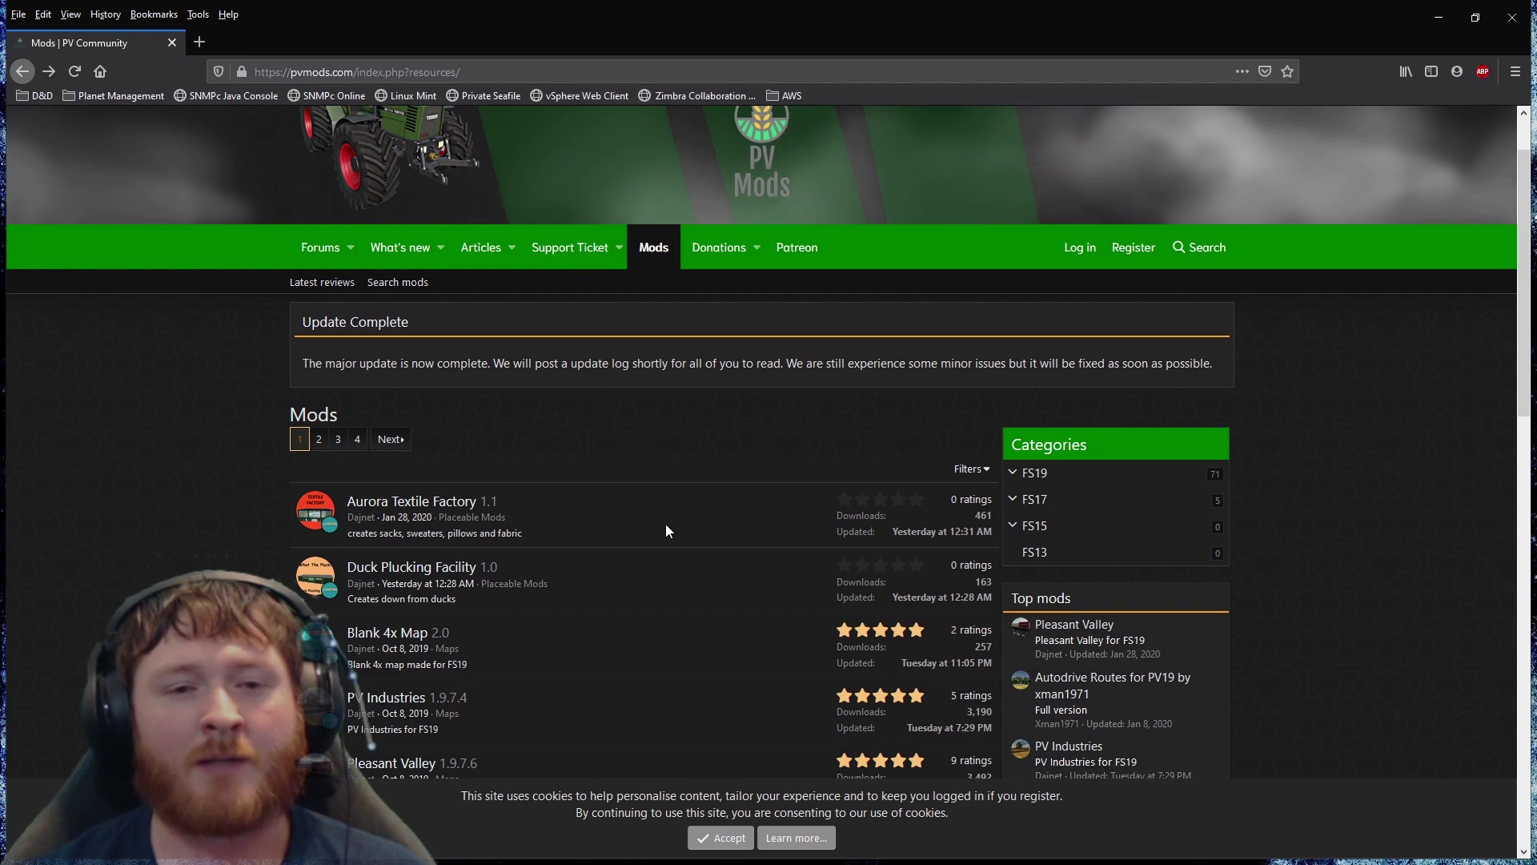
scroll(666, 523, "up", 2)
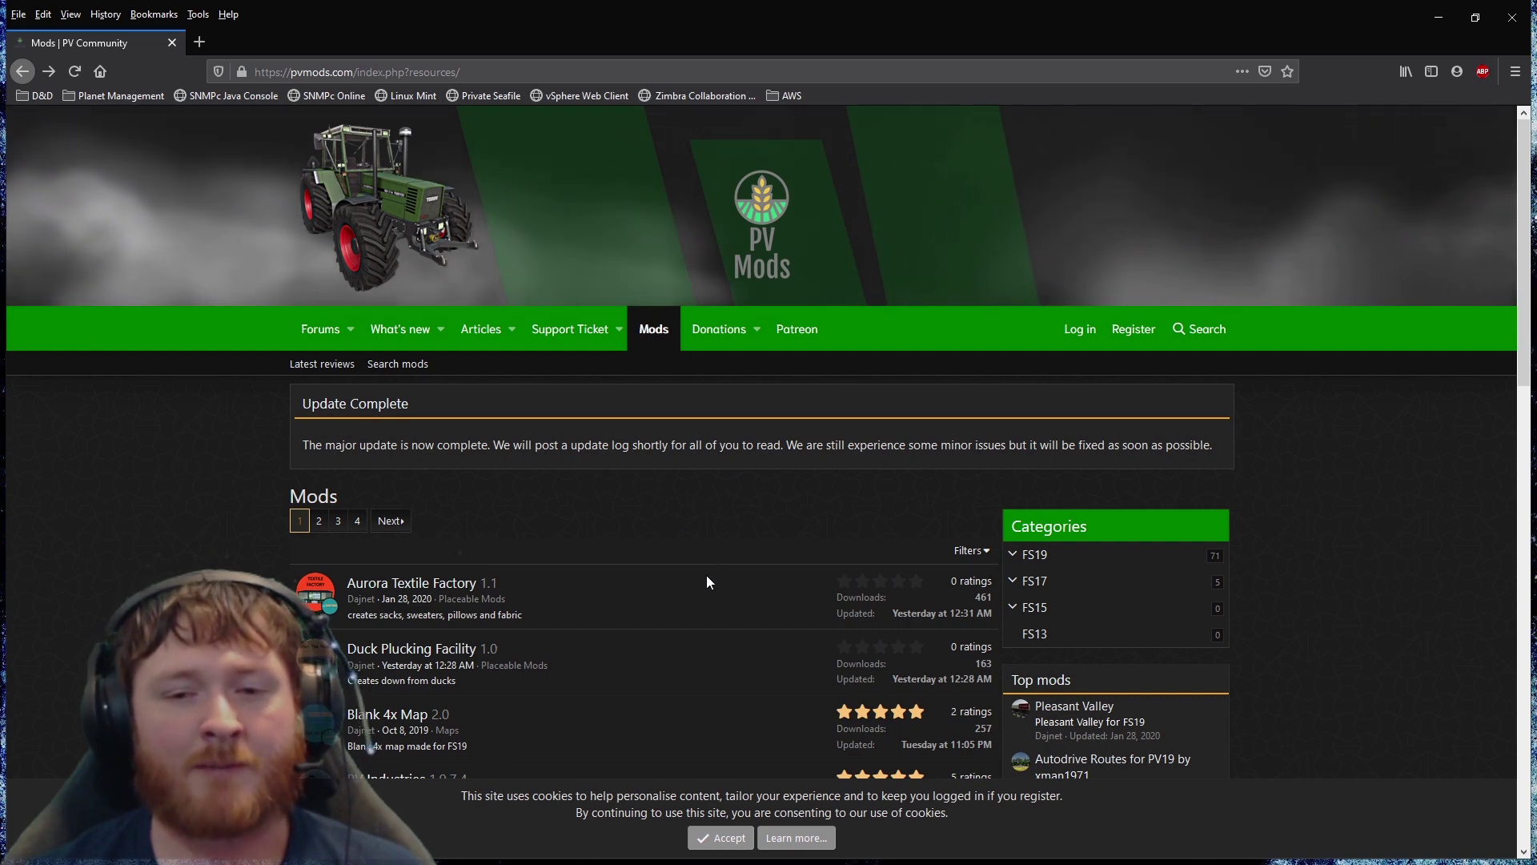
scroll(706, 575, "down", 2)
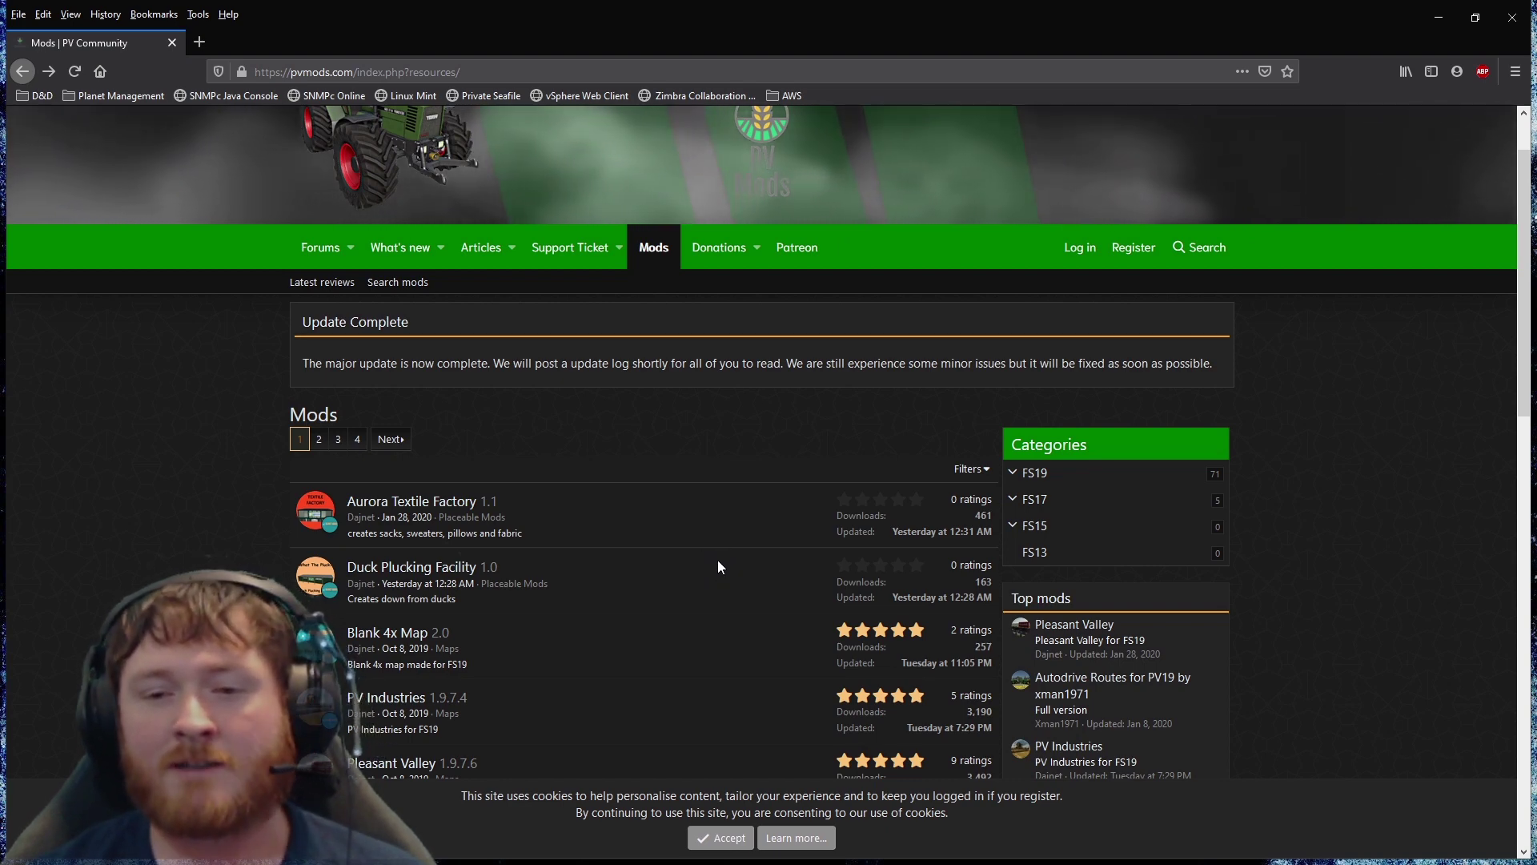
scroll(704, 556, "up", 2)
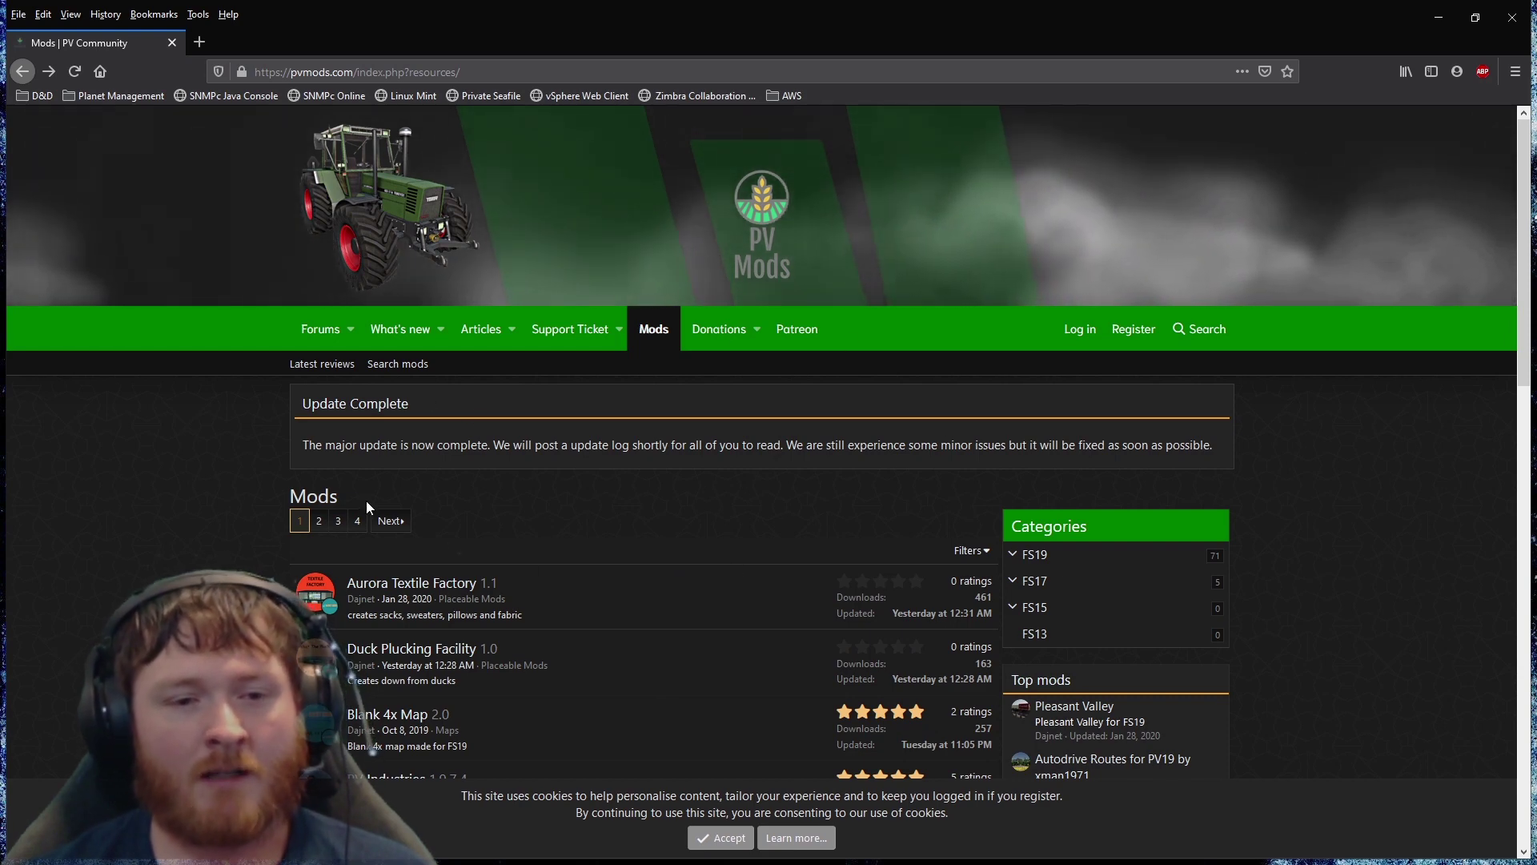
Go to page 4 of the mods list and open the PV Tools 1.0.0 mod page.
key("F5")
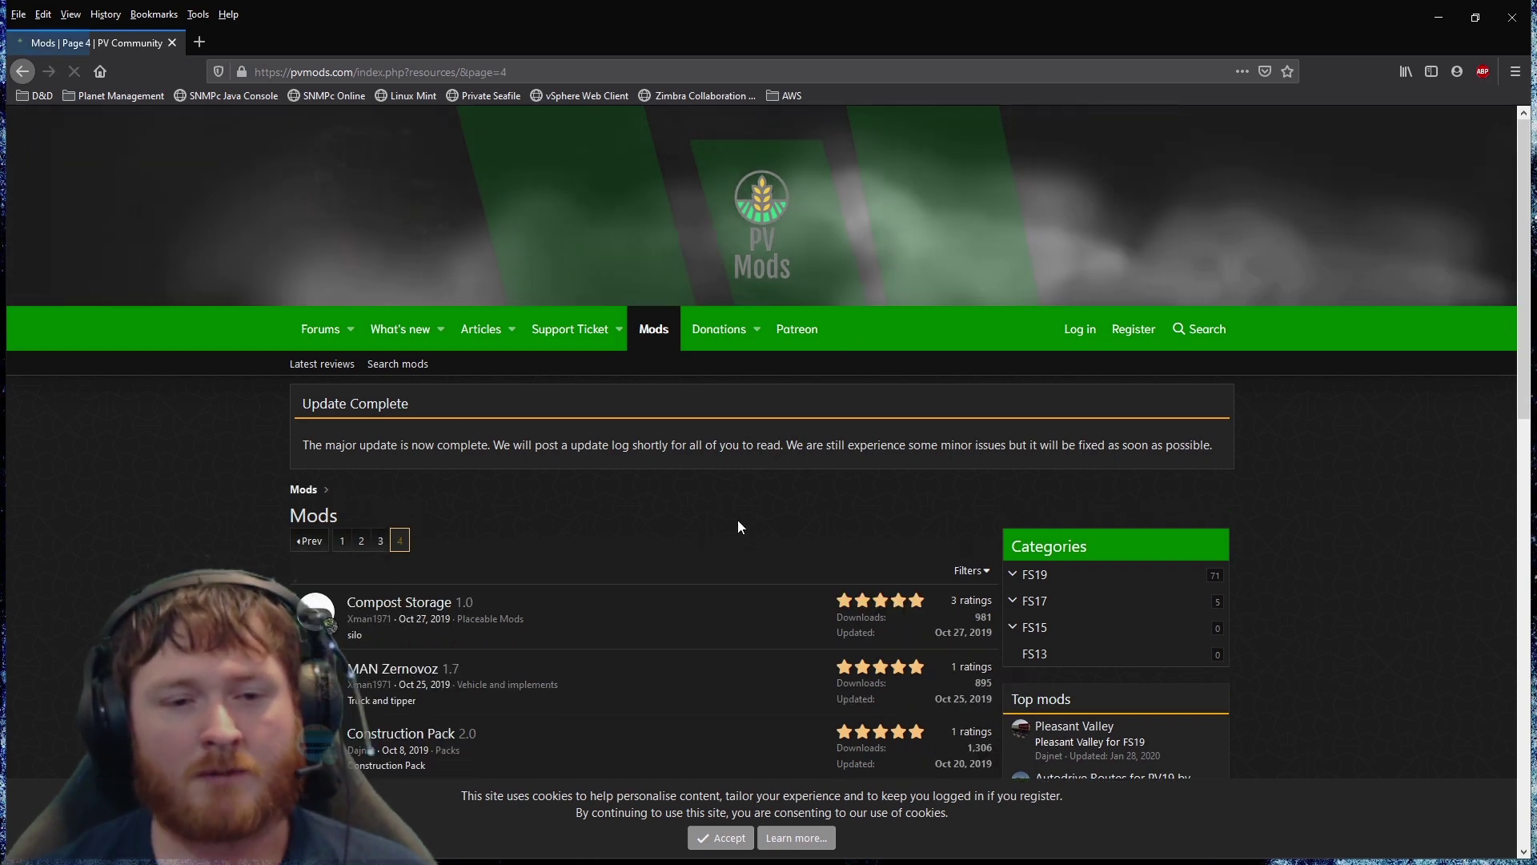
scroll(737, 521, "down", 10)
scroll(782, 590, "down", 2)
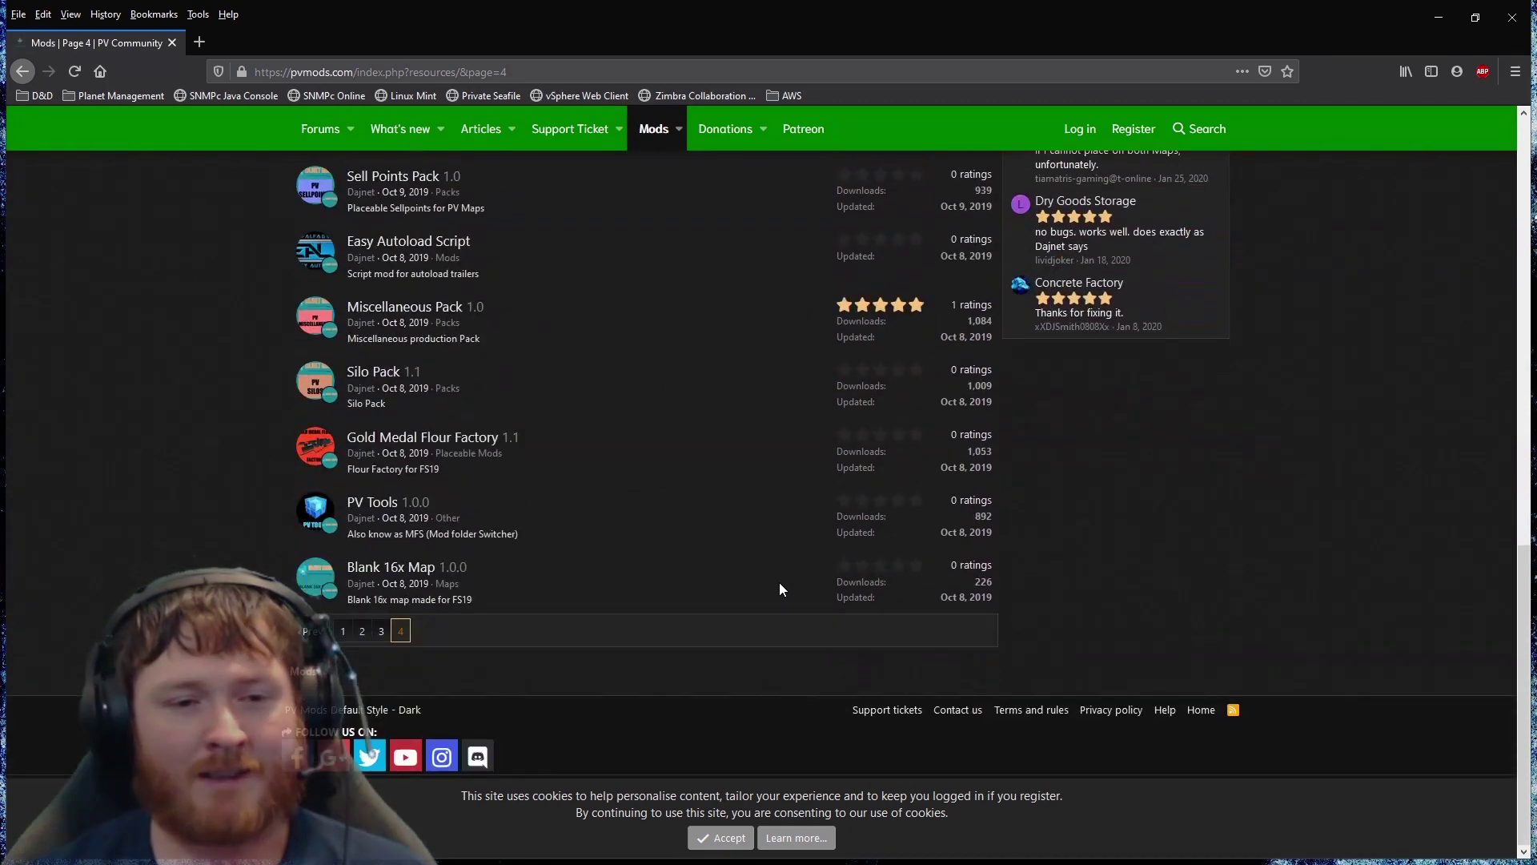
left_click(398, 503)
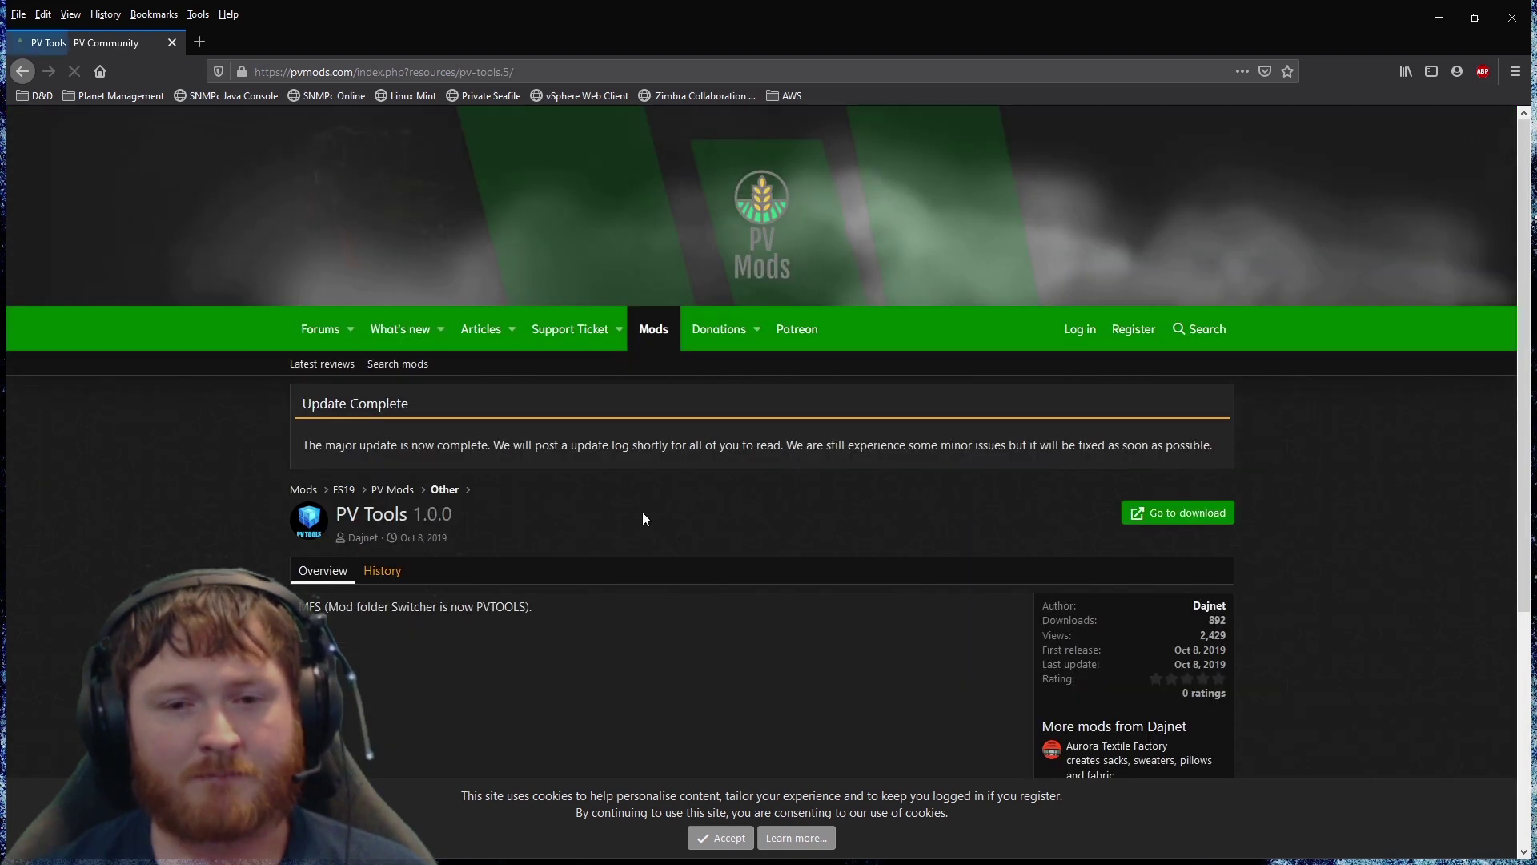
Download the PV Tools mod and save it as PV_Tools.zip on the Desktop.
left_click(1173, 517)
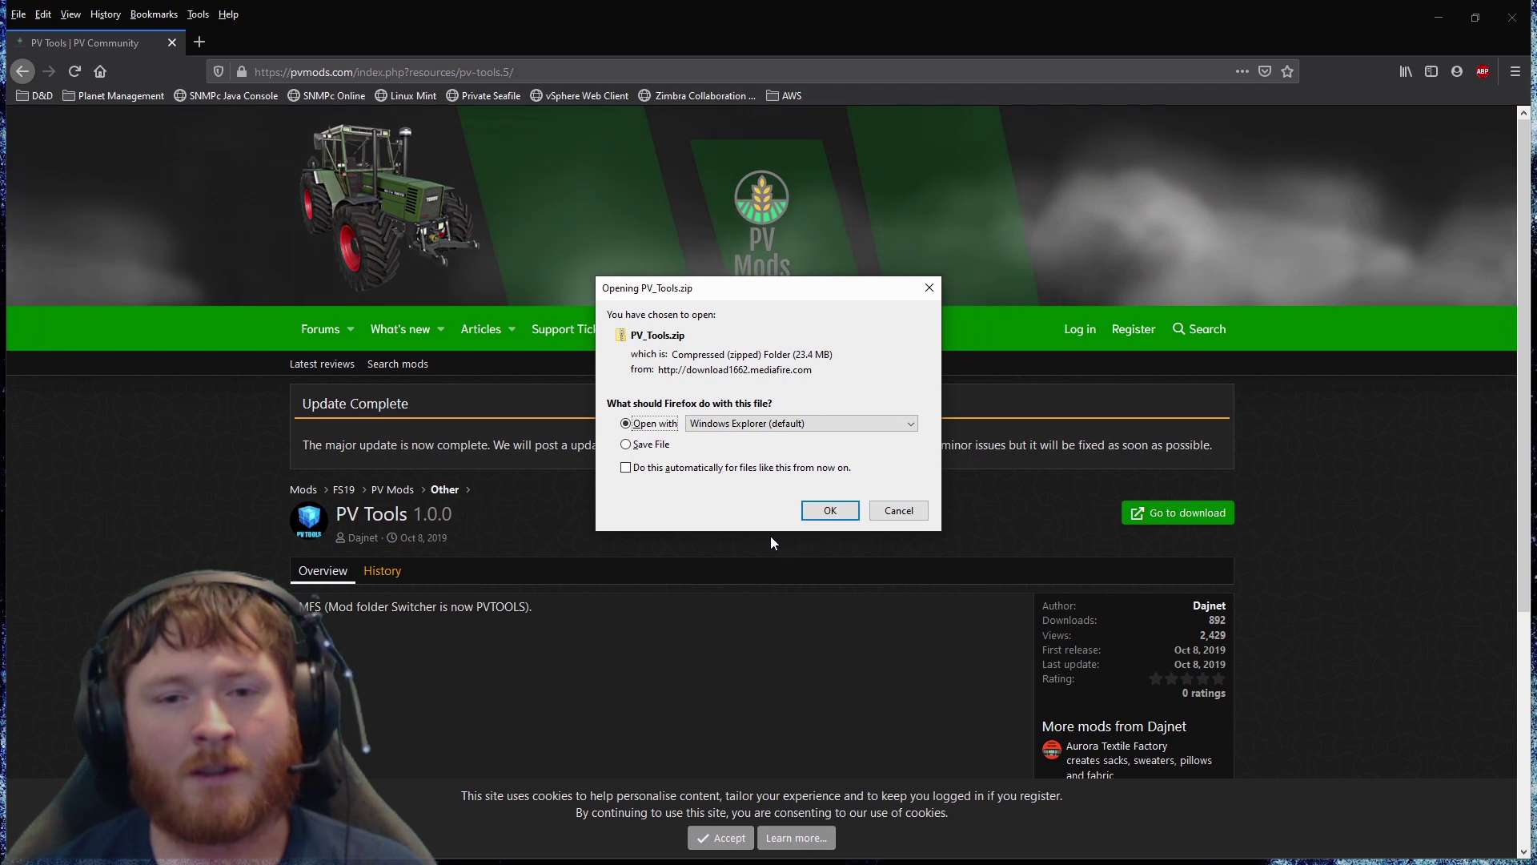
left_click(642, 444)
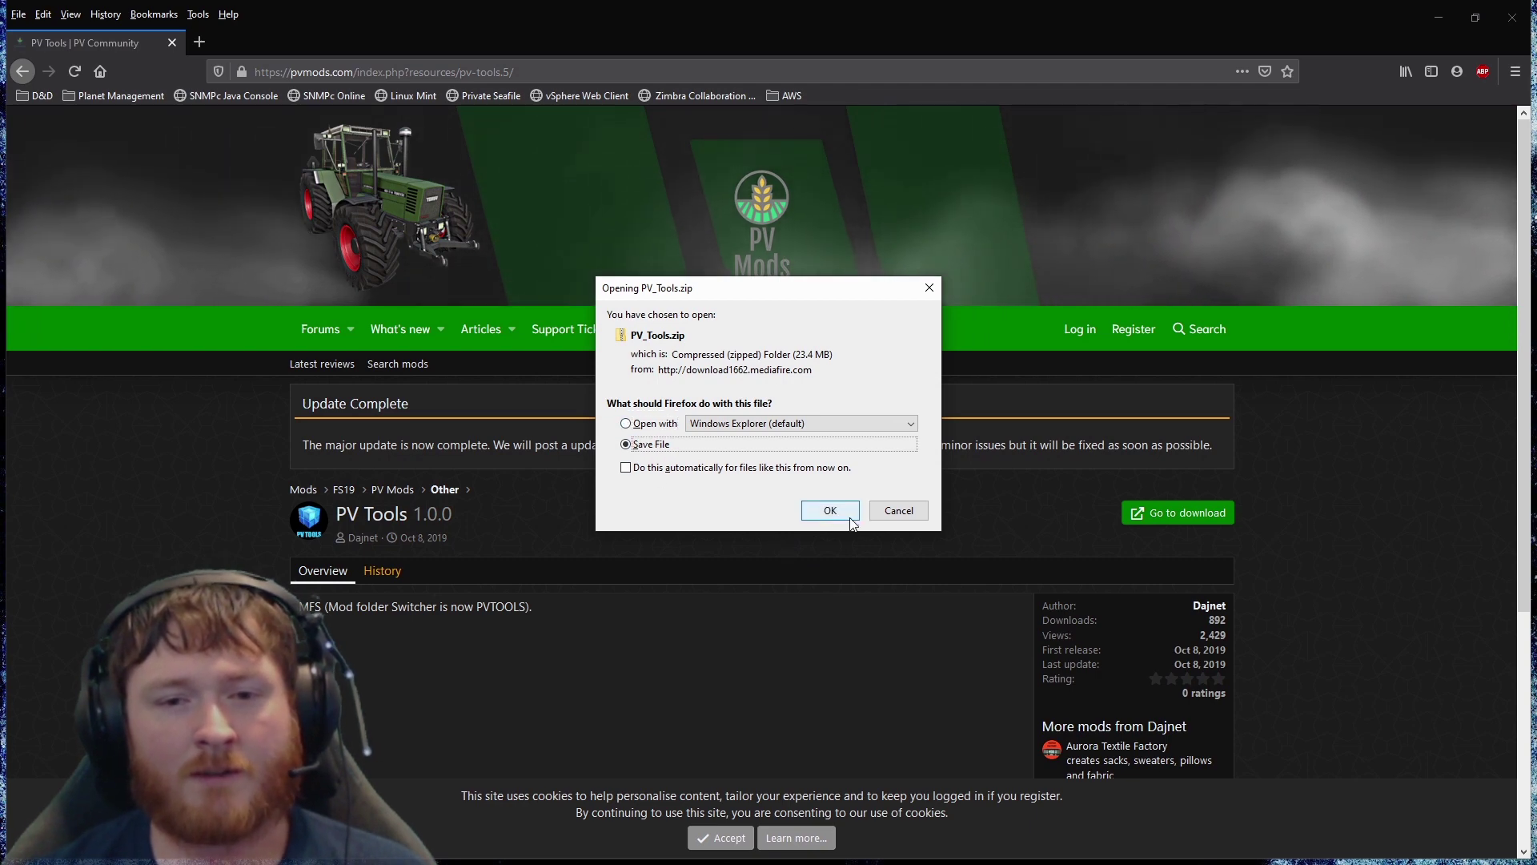
left_click(833, 511)
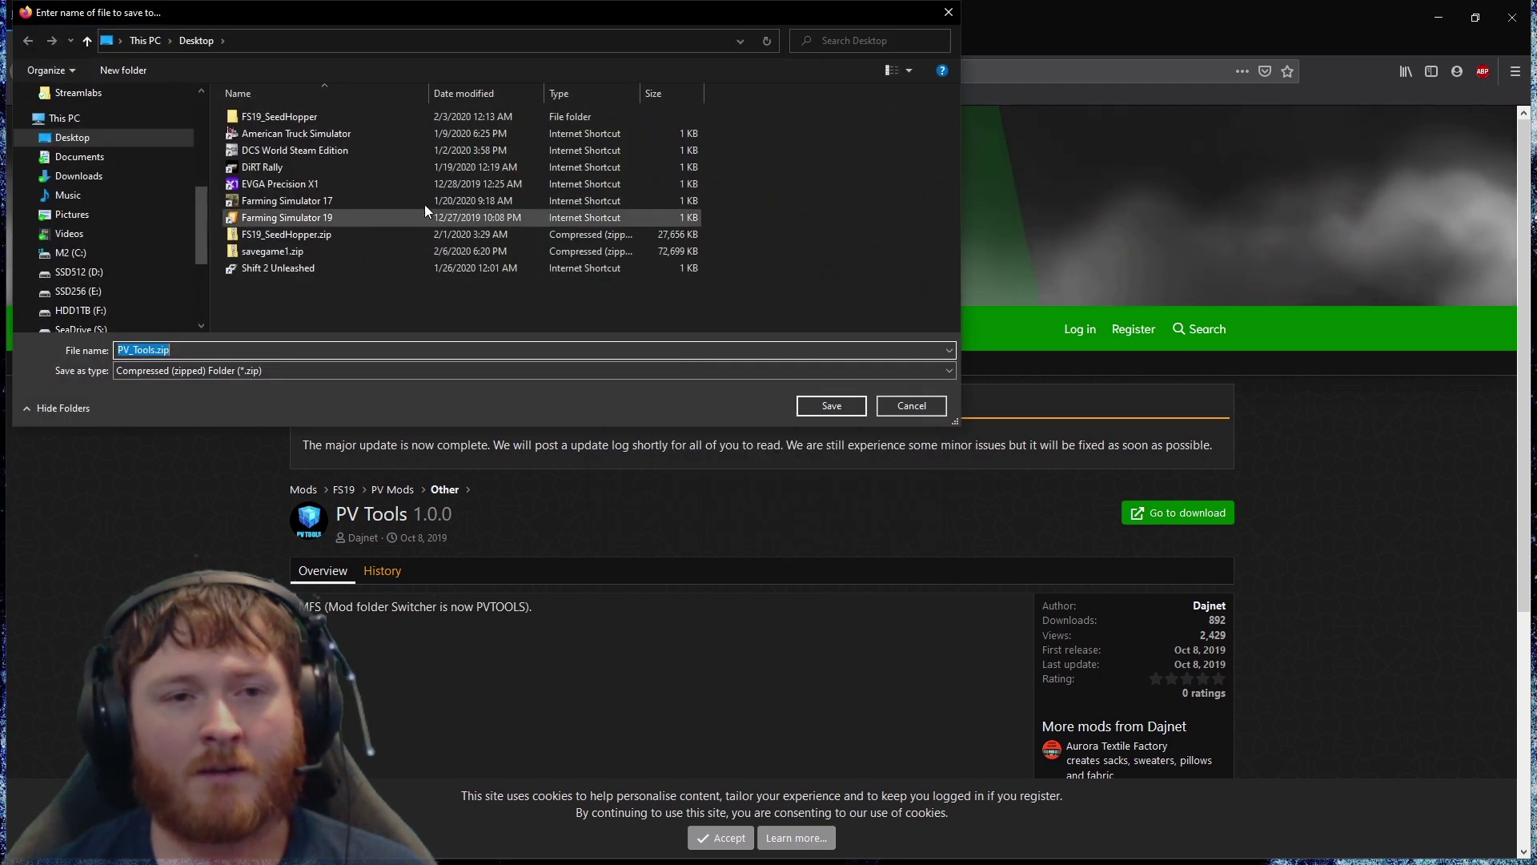
left_click(804, 408)
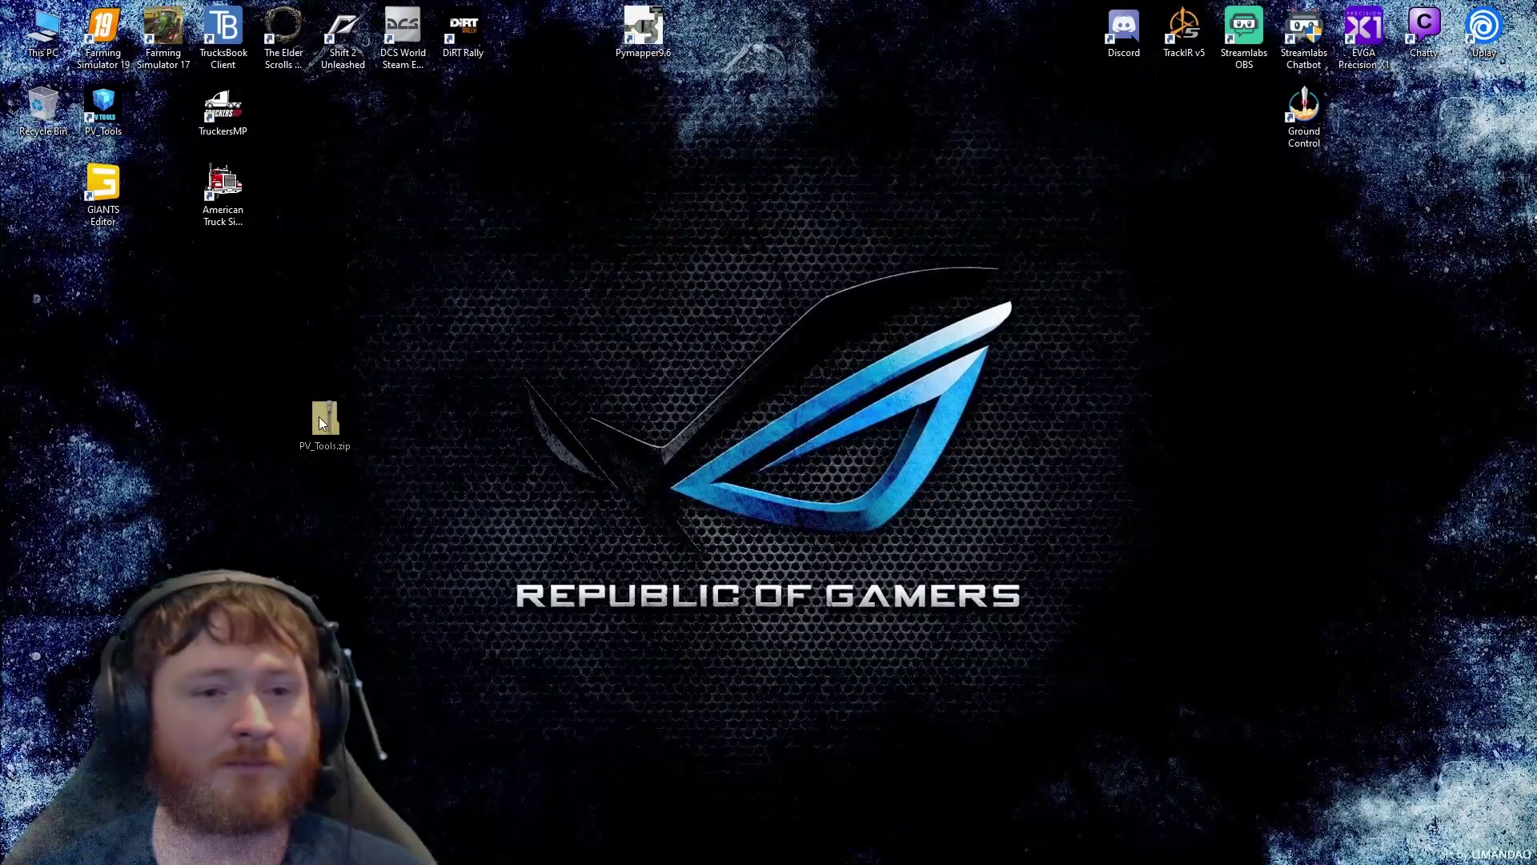
Reposition PV_Tools.zip on the desktop and extract it with 7-Zip into its own PV_Tools folder.
left_click_drag(319, 419, 517, 272)
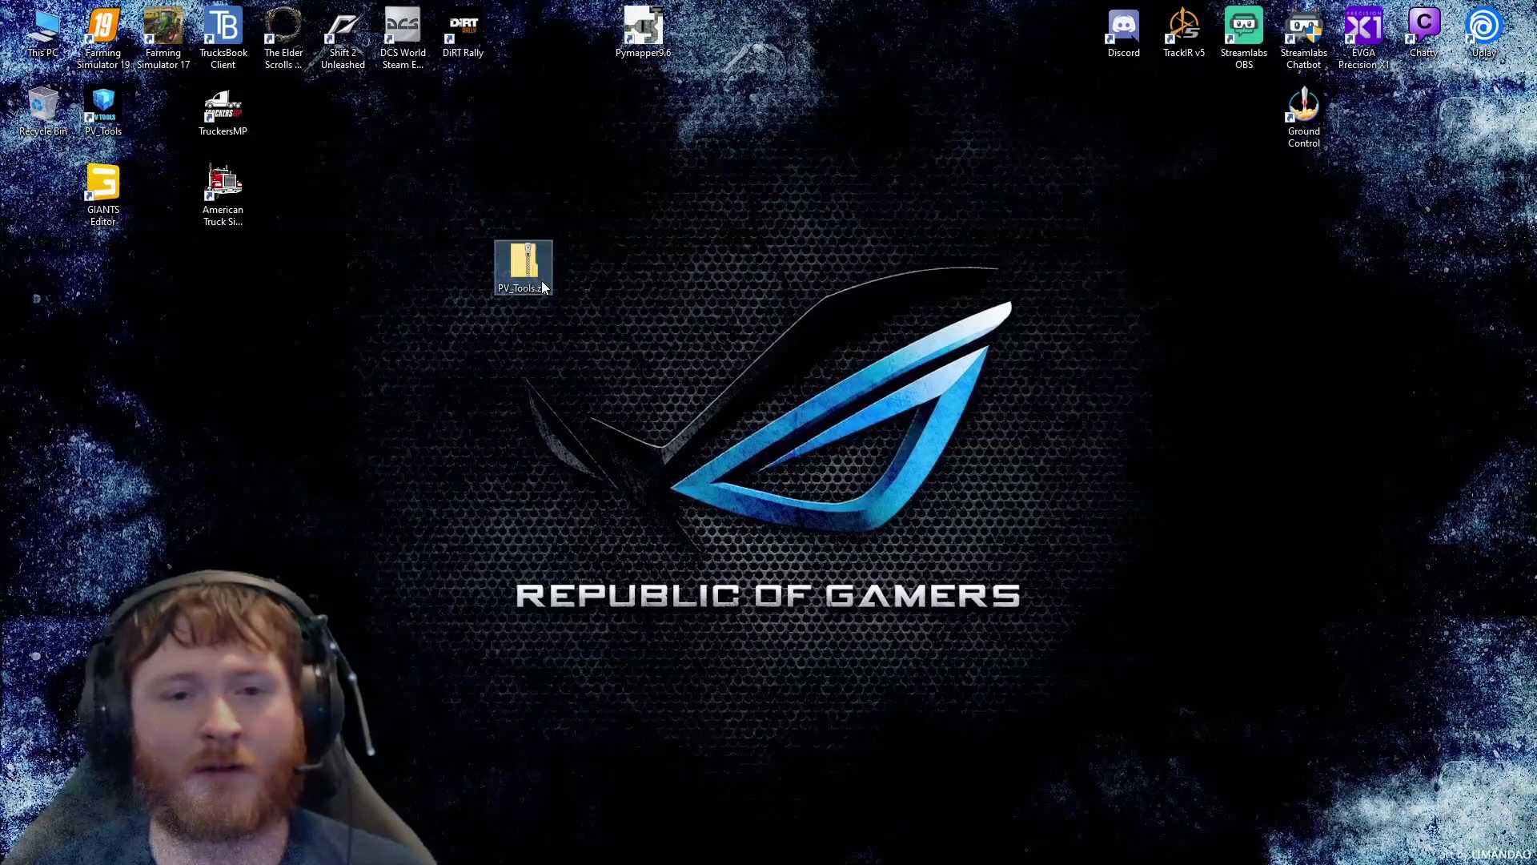
right_click(542, 282)
mouse_move(650, 333)
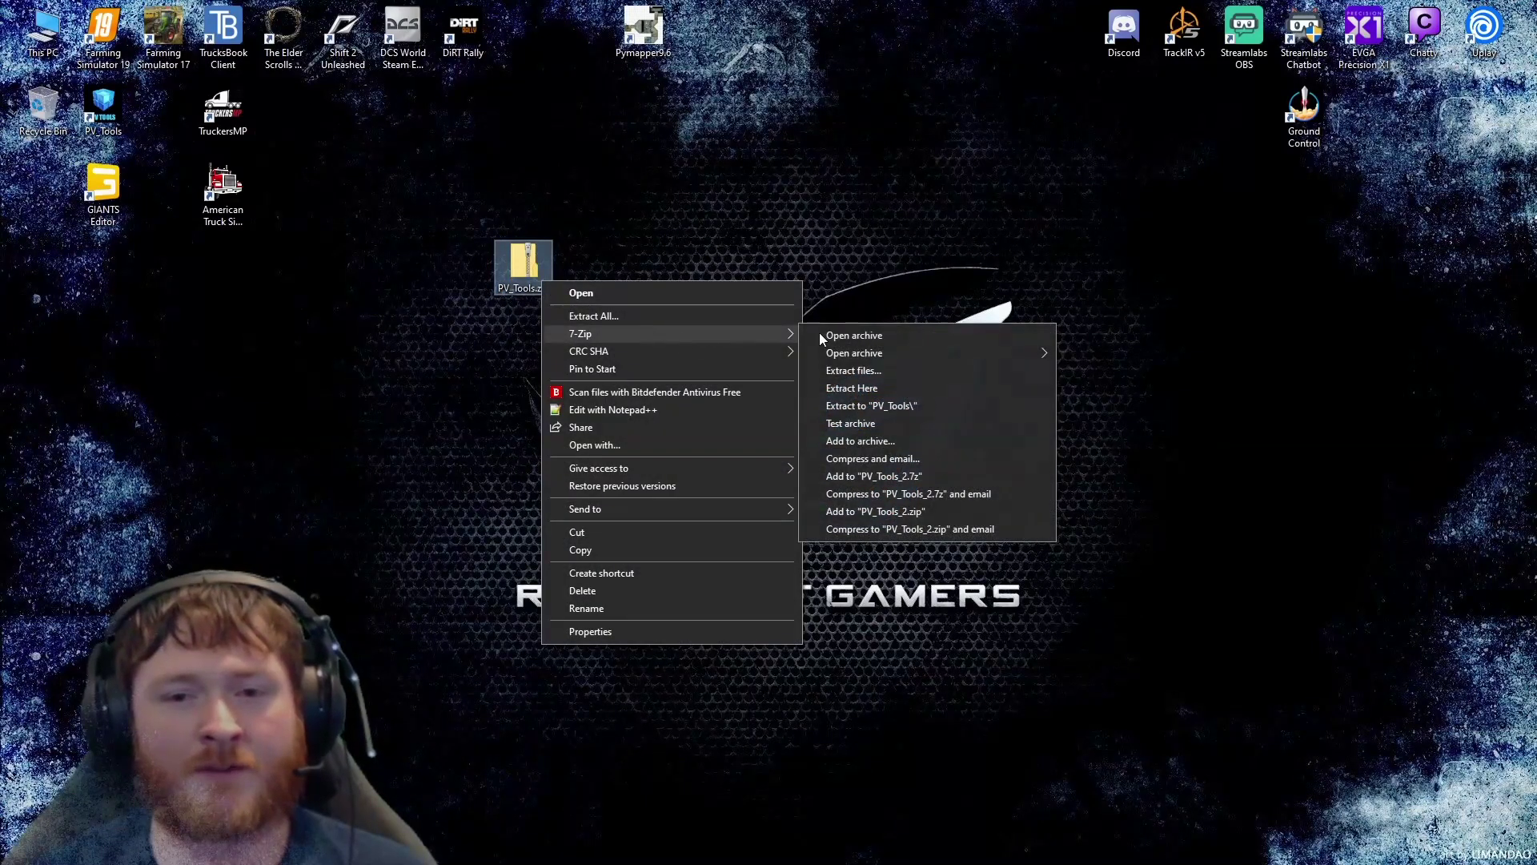
left_click(871, 405)
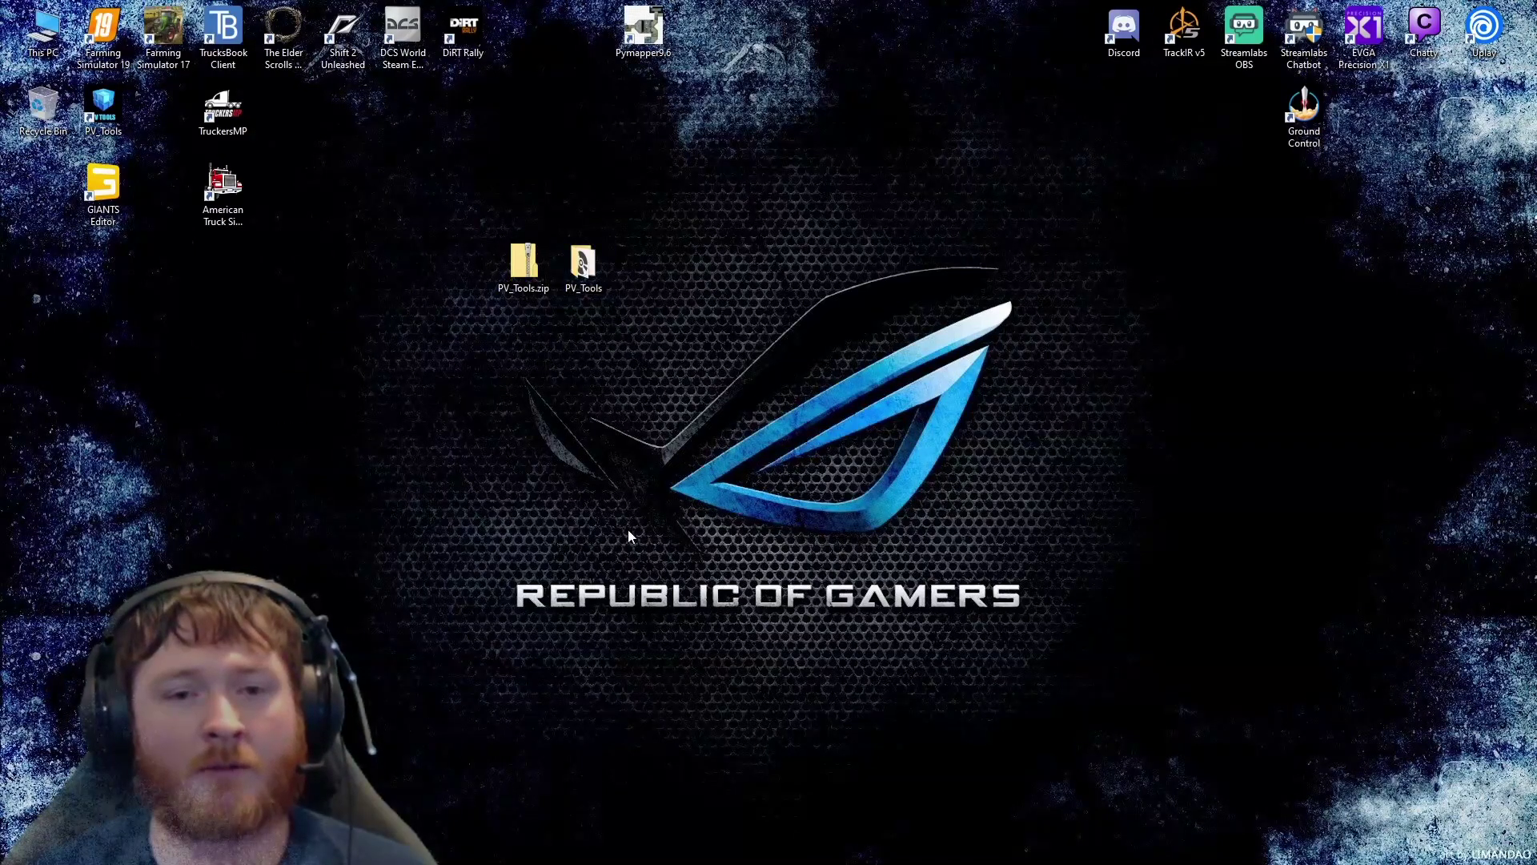
Inspect the contents of the extracted PV_Tools folder and close its window.
double_click(583, 265)
double_click(921, 254)
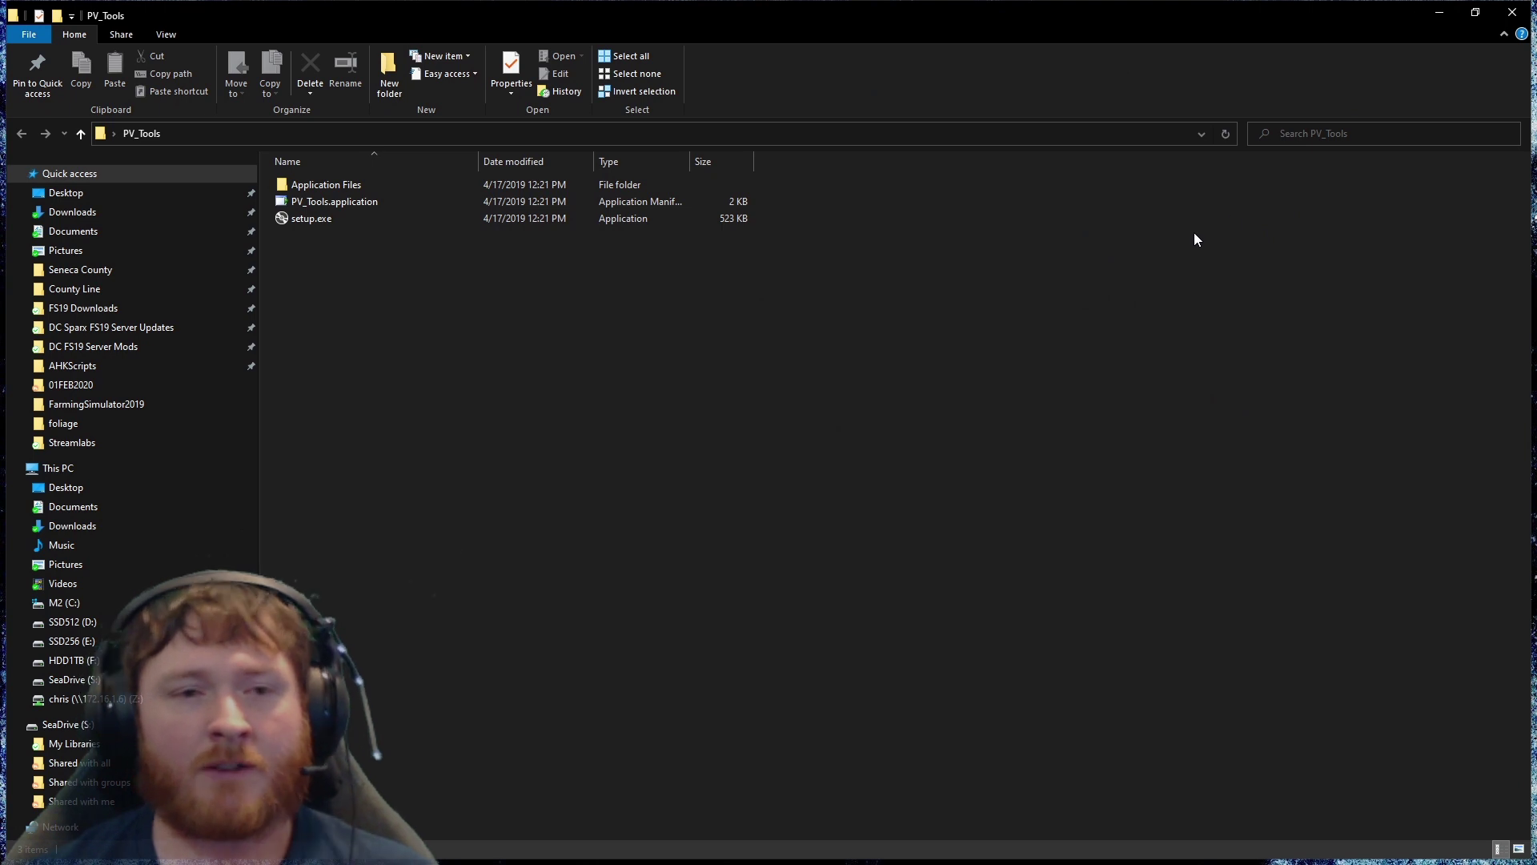
left_click(1512, 12)
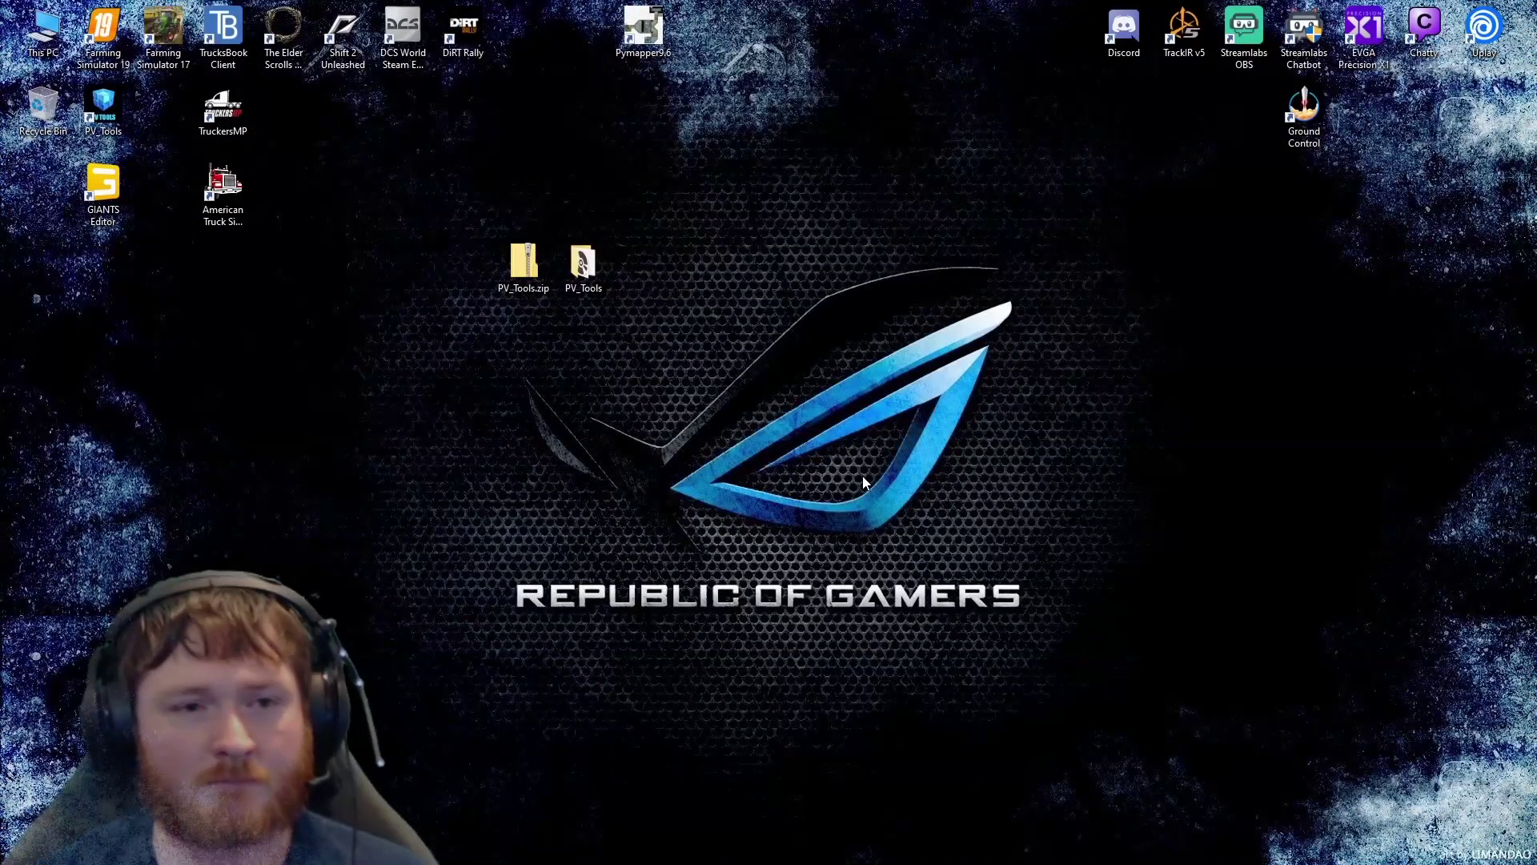
Place the PV_Tools shortcut beside the extracted folder, launch the program and reposition its window.
left_click_drag(103, 104, 647, 277)
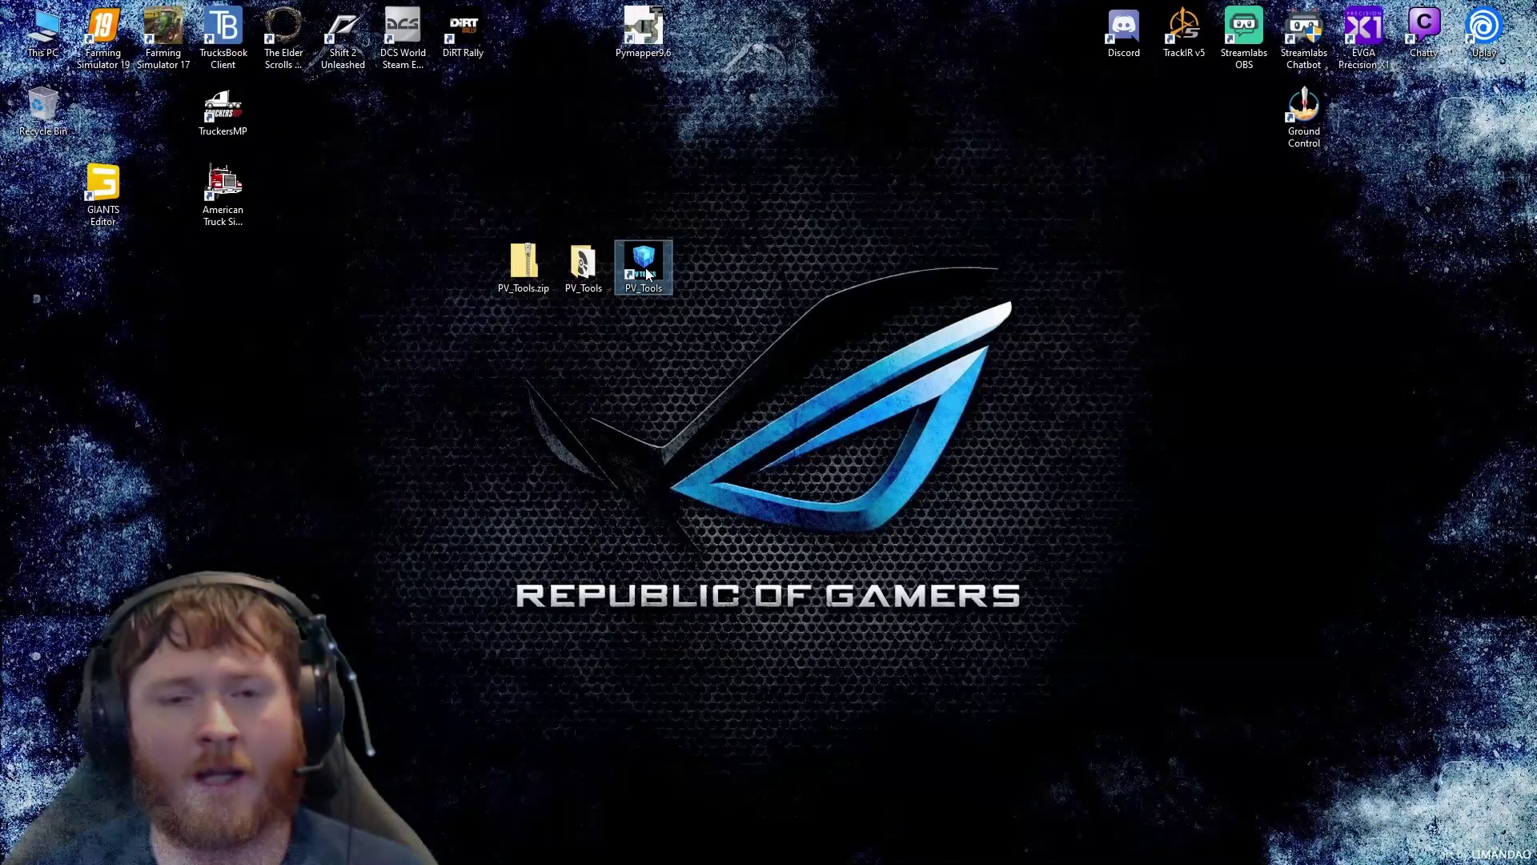
double_click(654, 278)
left_click_drag(816, 260, 660, 232)
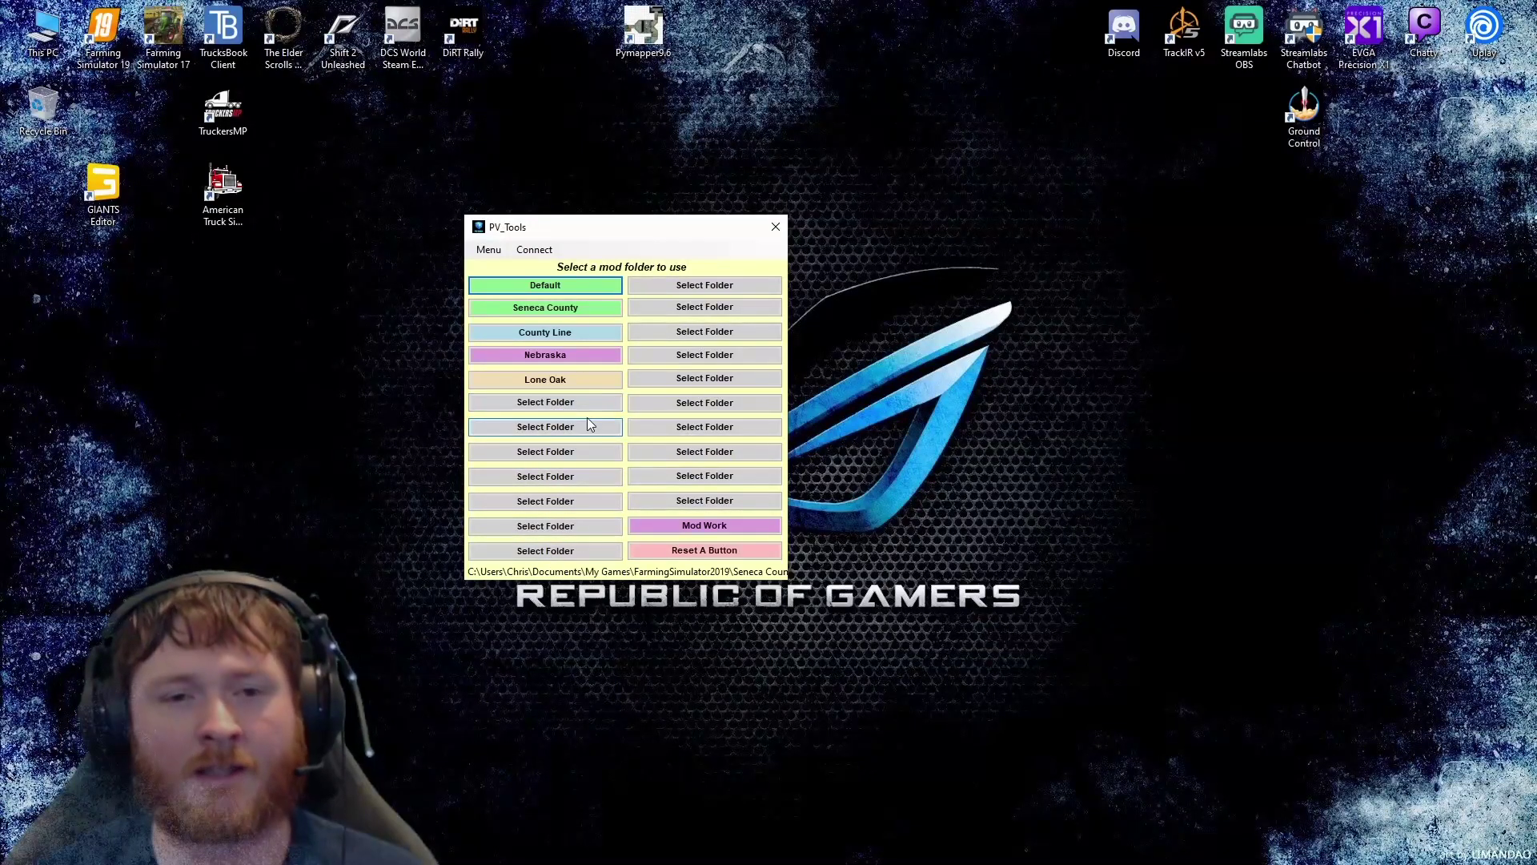
Review the Game Settings options in PV_Tools and close them.
left_click(490, 251)
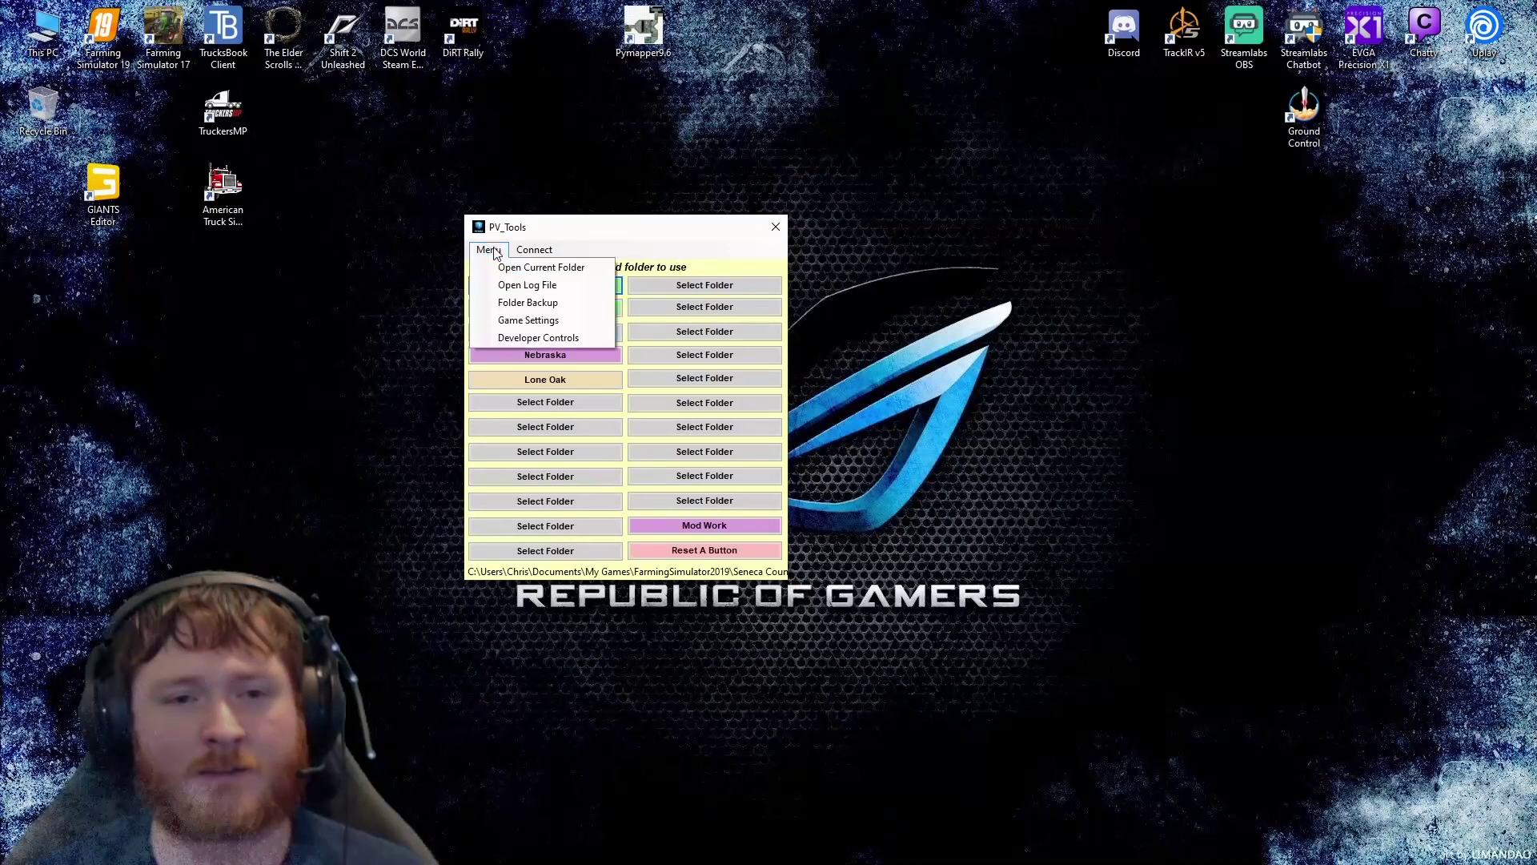
left_click(512, 321)
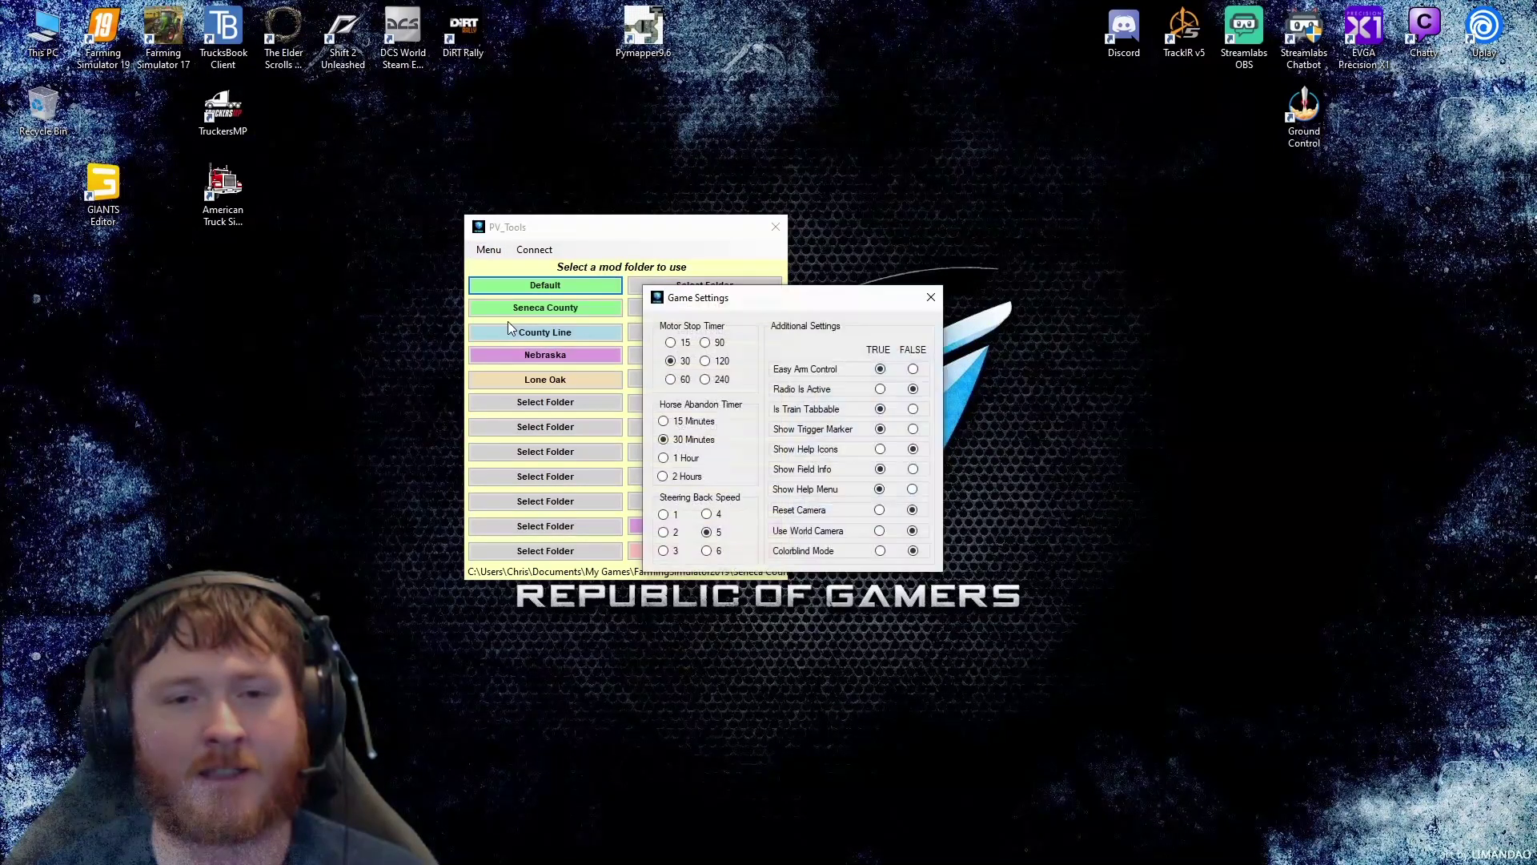
left_click(931, 298)
Open the game log file from PV_Tools and decline the Notepad++ update.
left_click(488, 251)
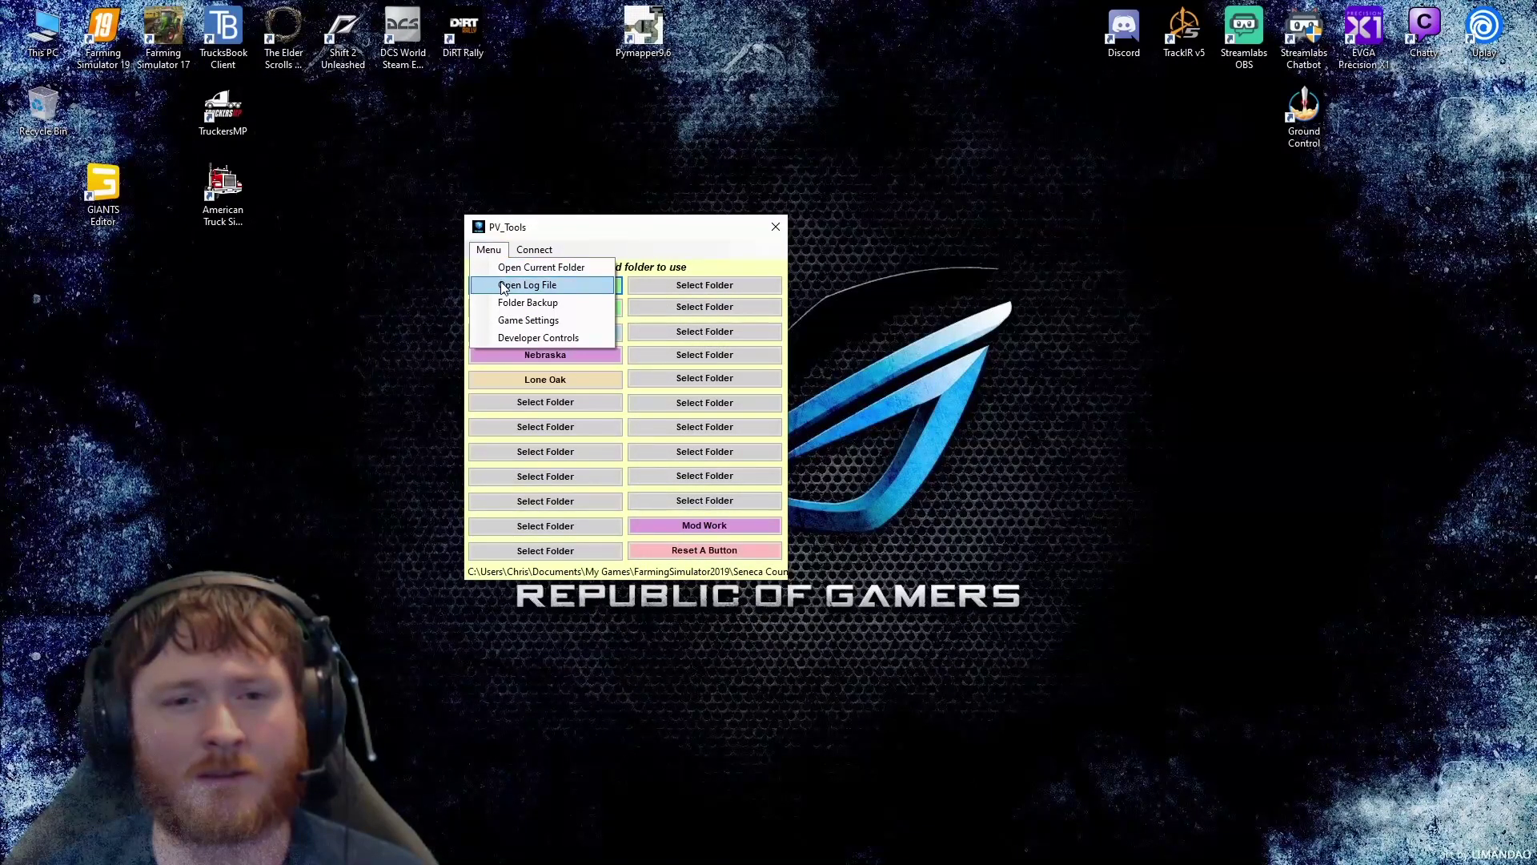
left_click(526, 285)
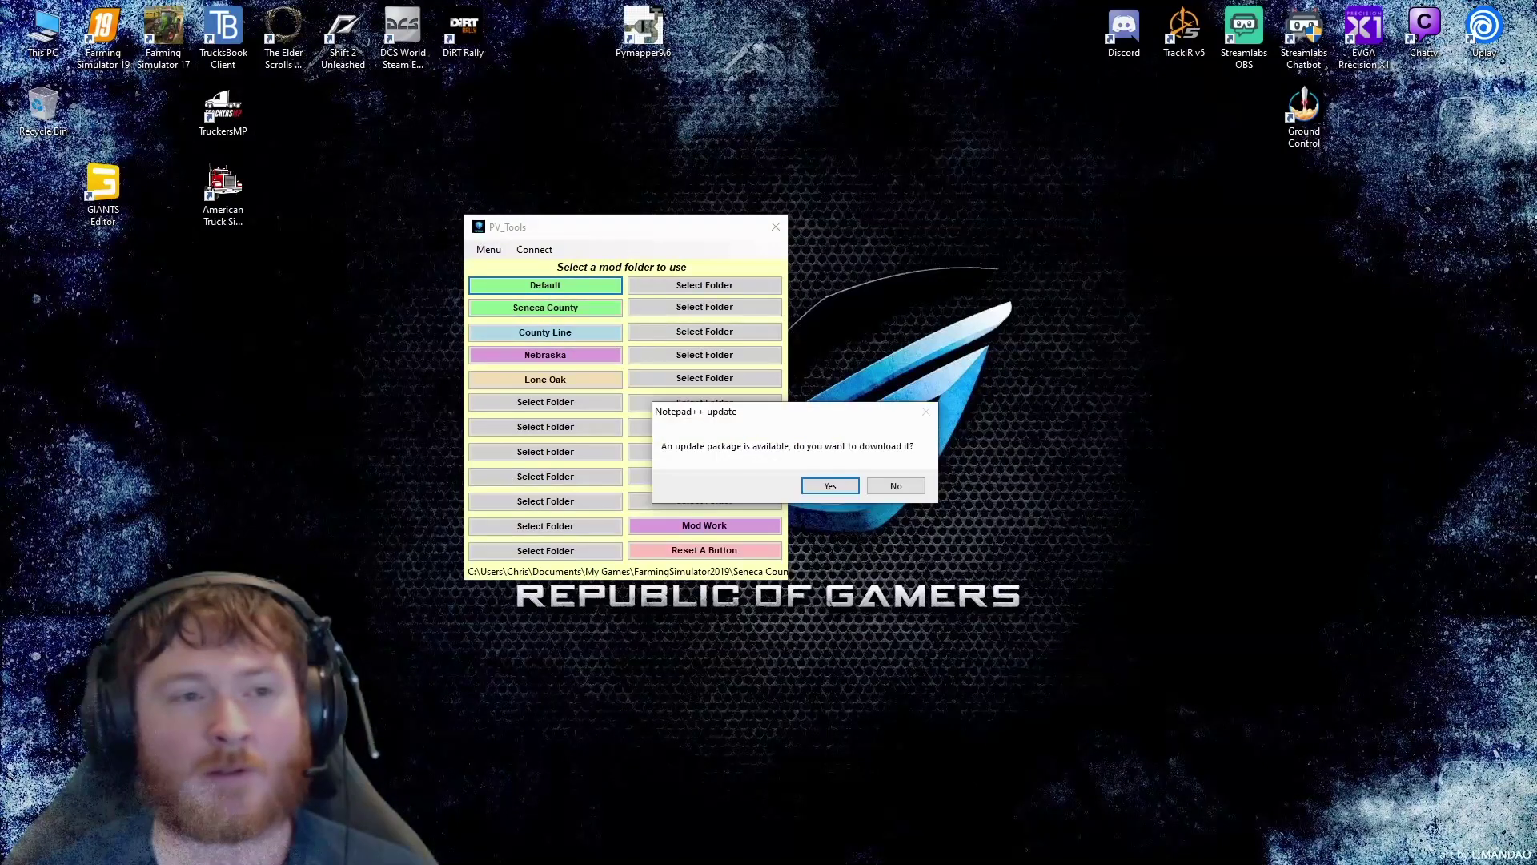
left_click(873, 486)
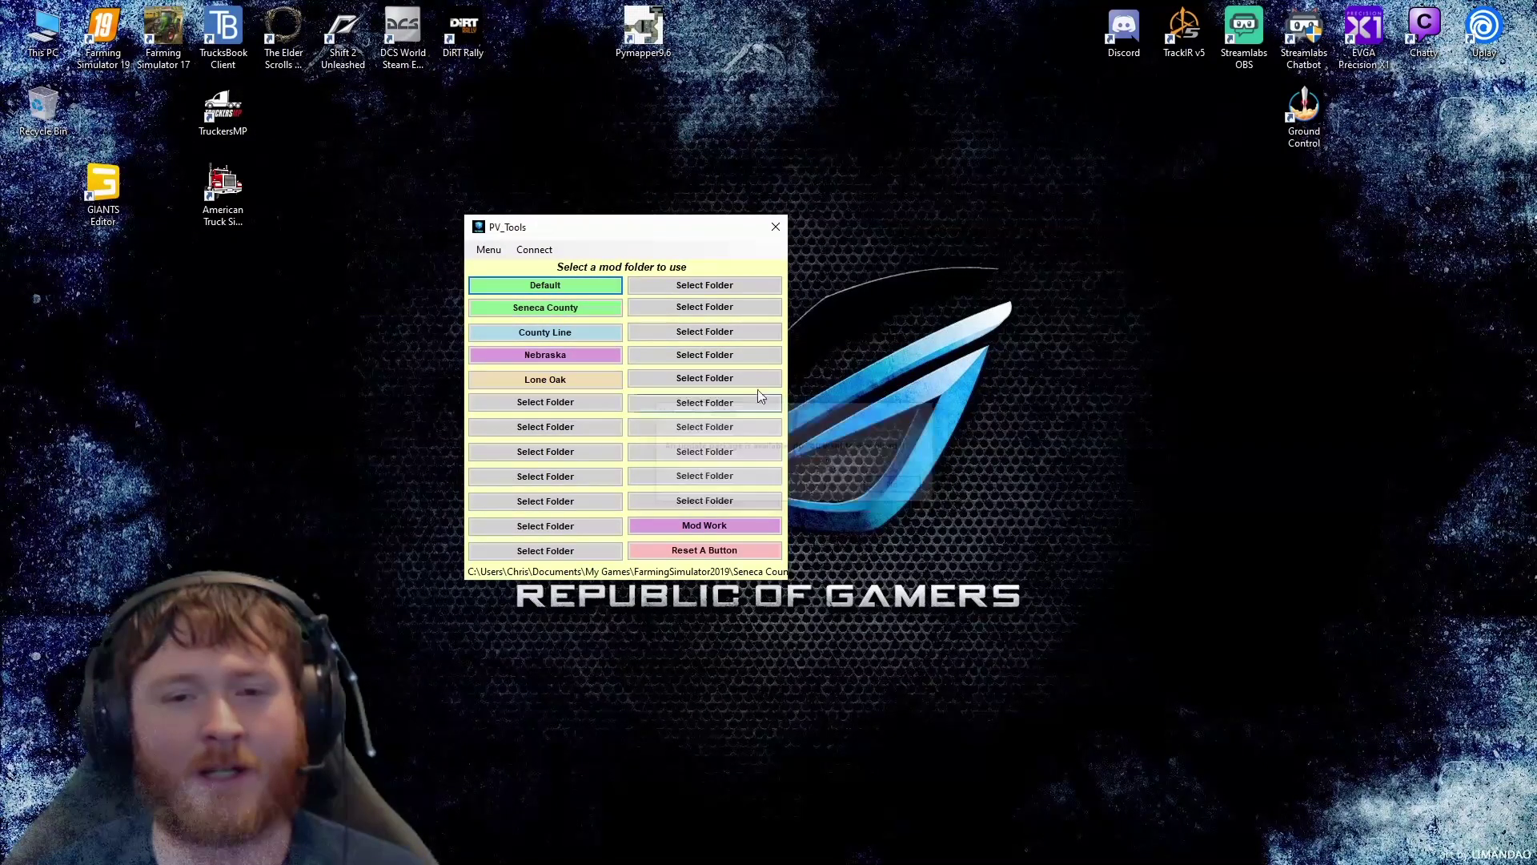
left_click(495, 286)
left_click(487, 252)
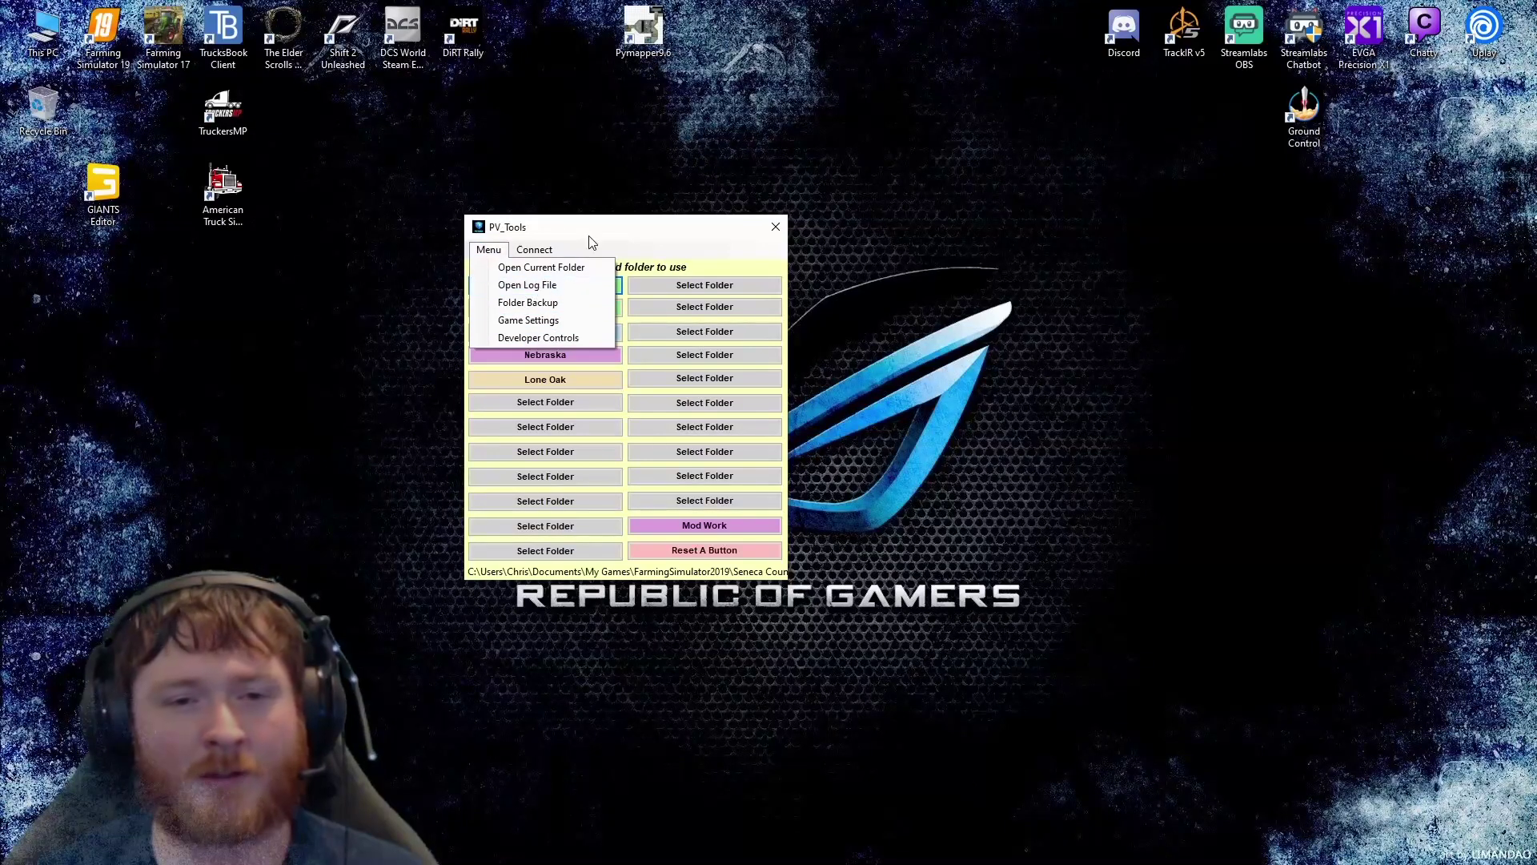
left_click(693, 169)
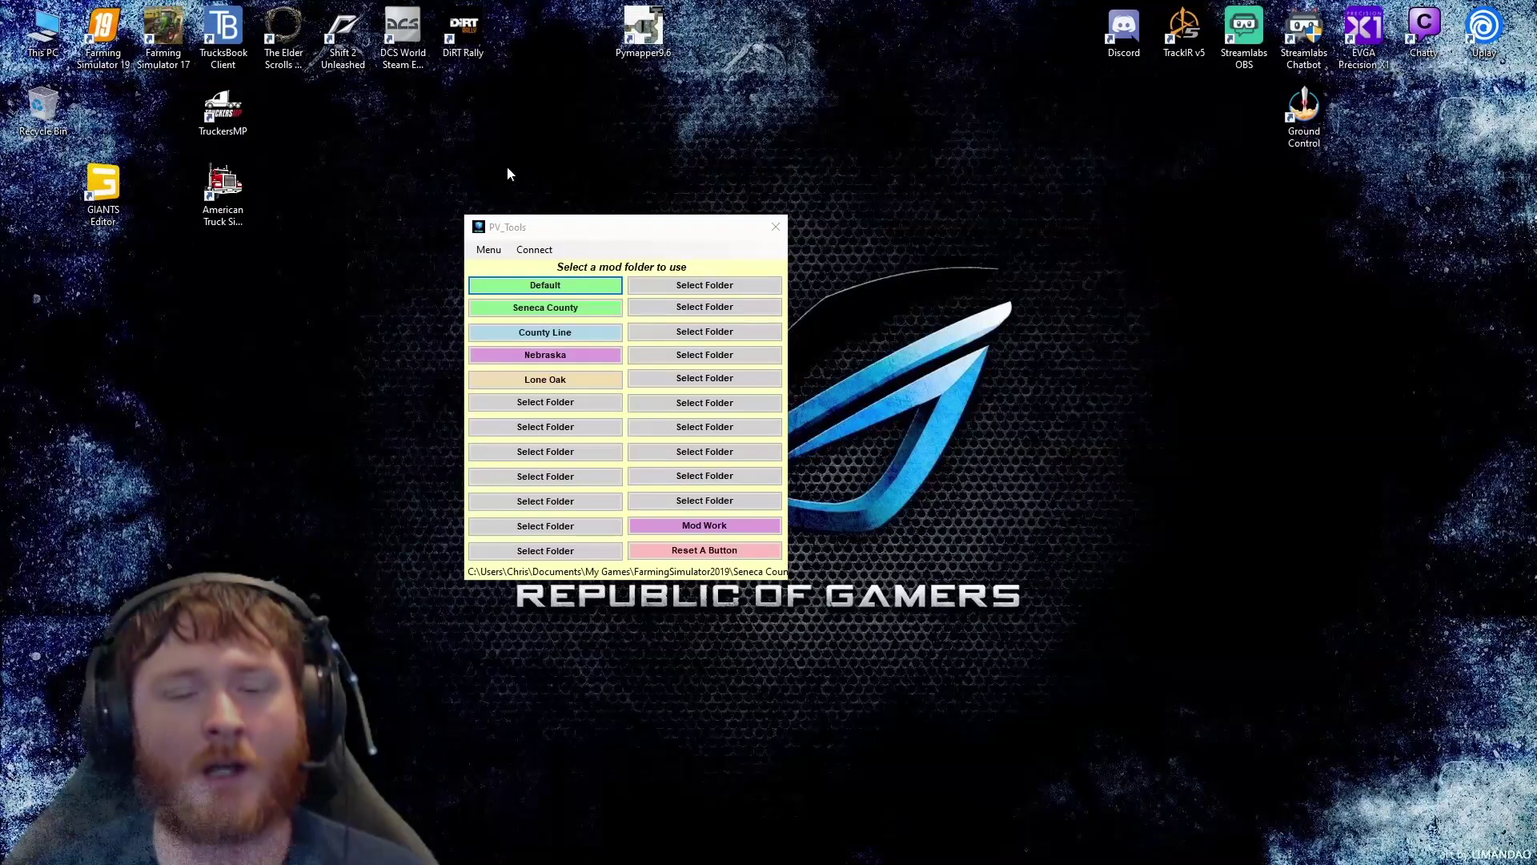
View the Developer Controls setting in PV_Tools and close its window.
left_click(487, 251)
left_click(488, 249)
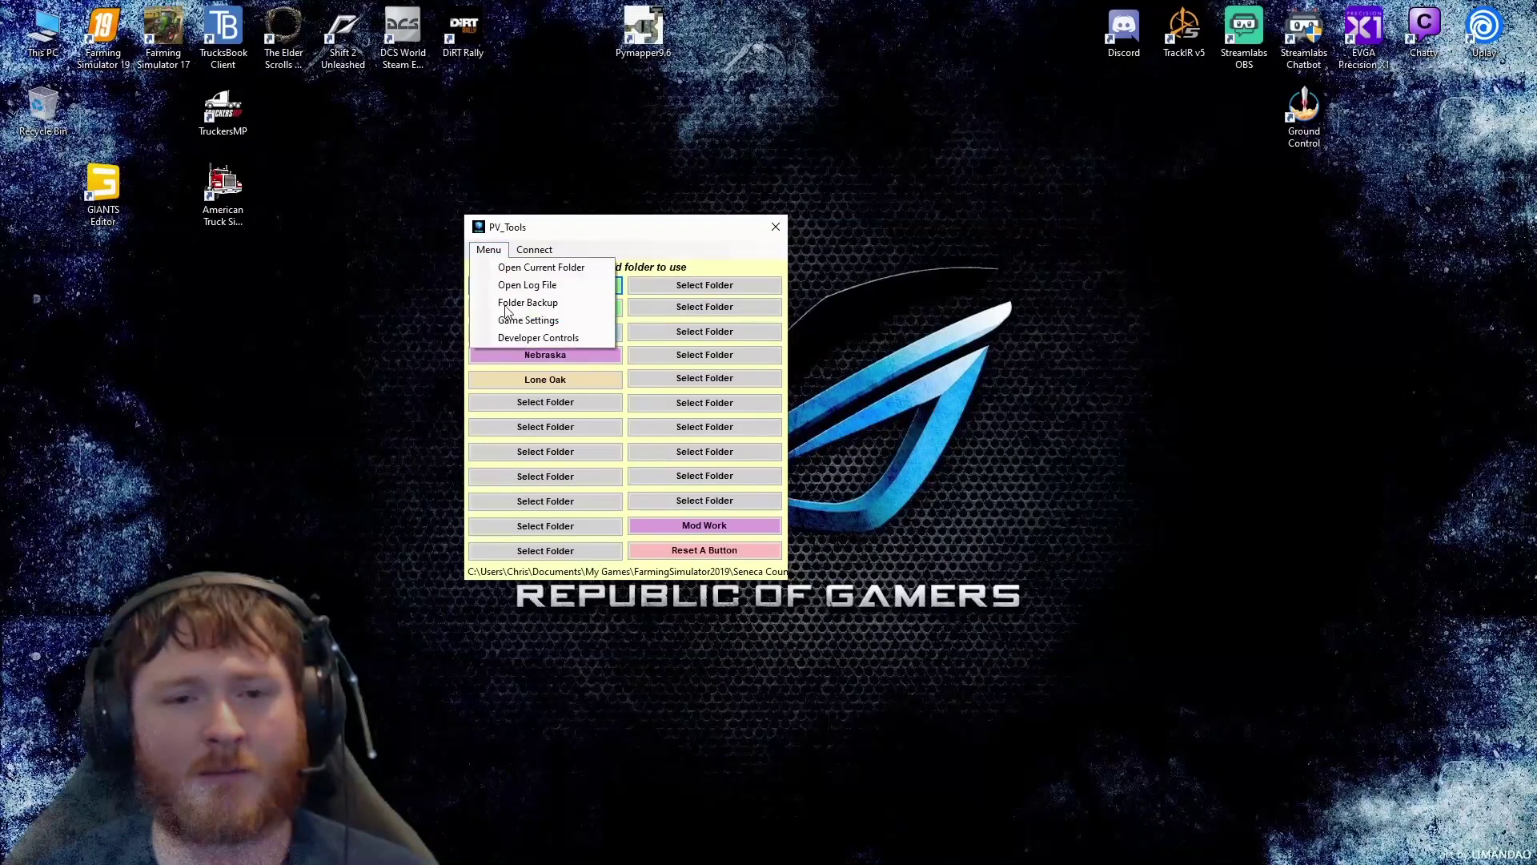
left_click(518, 337)
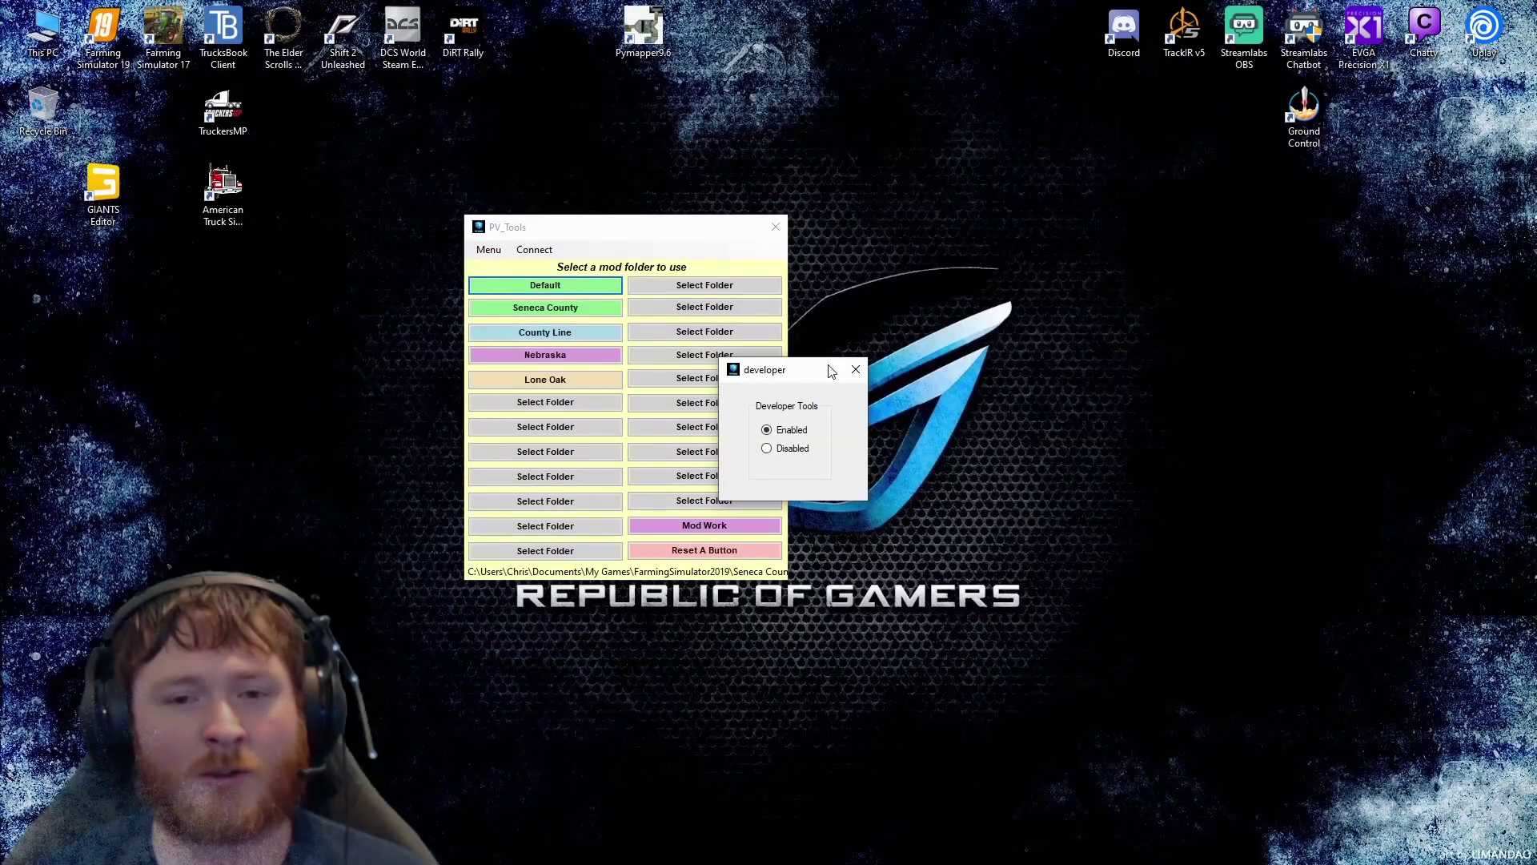
left_click(855, 368)
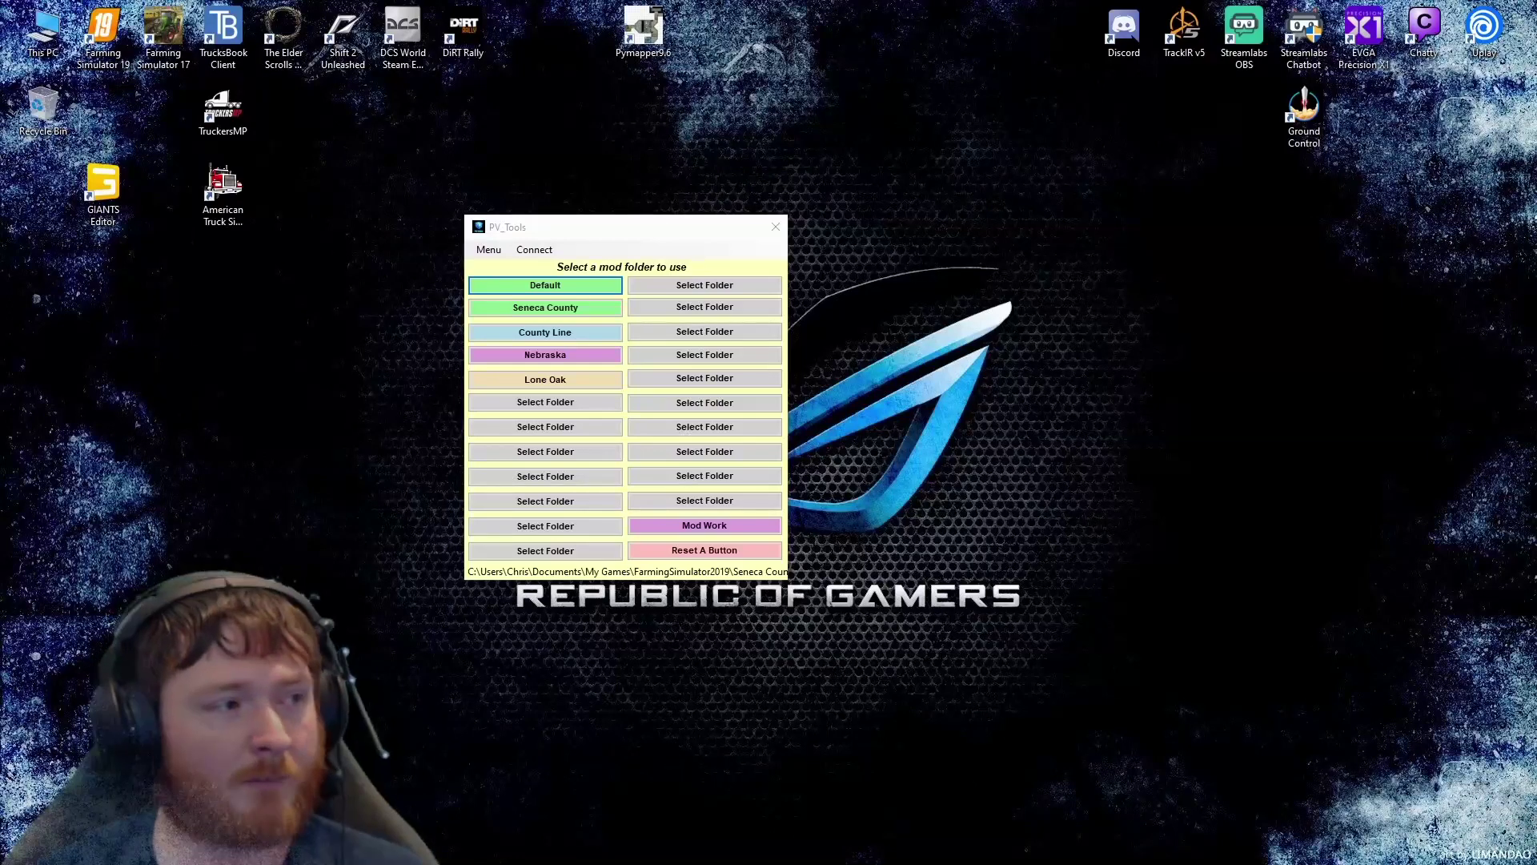
Switch to the FarmingSimulator2019 folder in File Explorer and open gameSettings.xml in Notepad++.
key("alt+Tab")
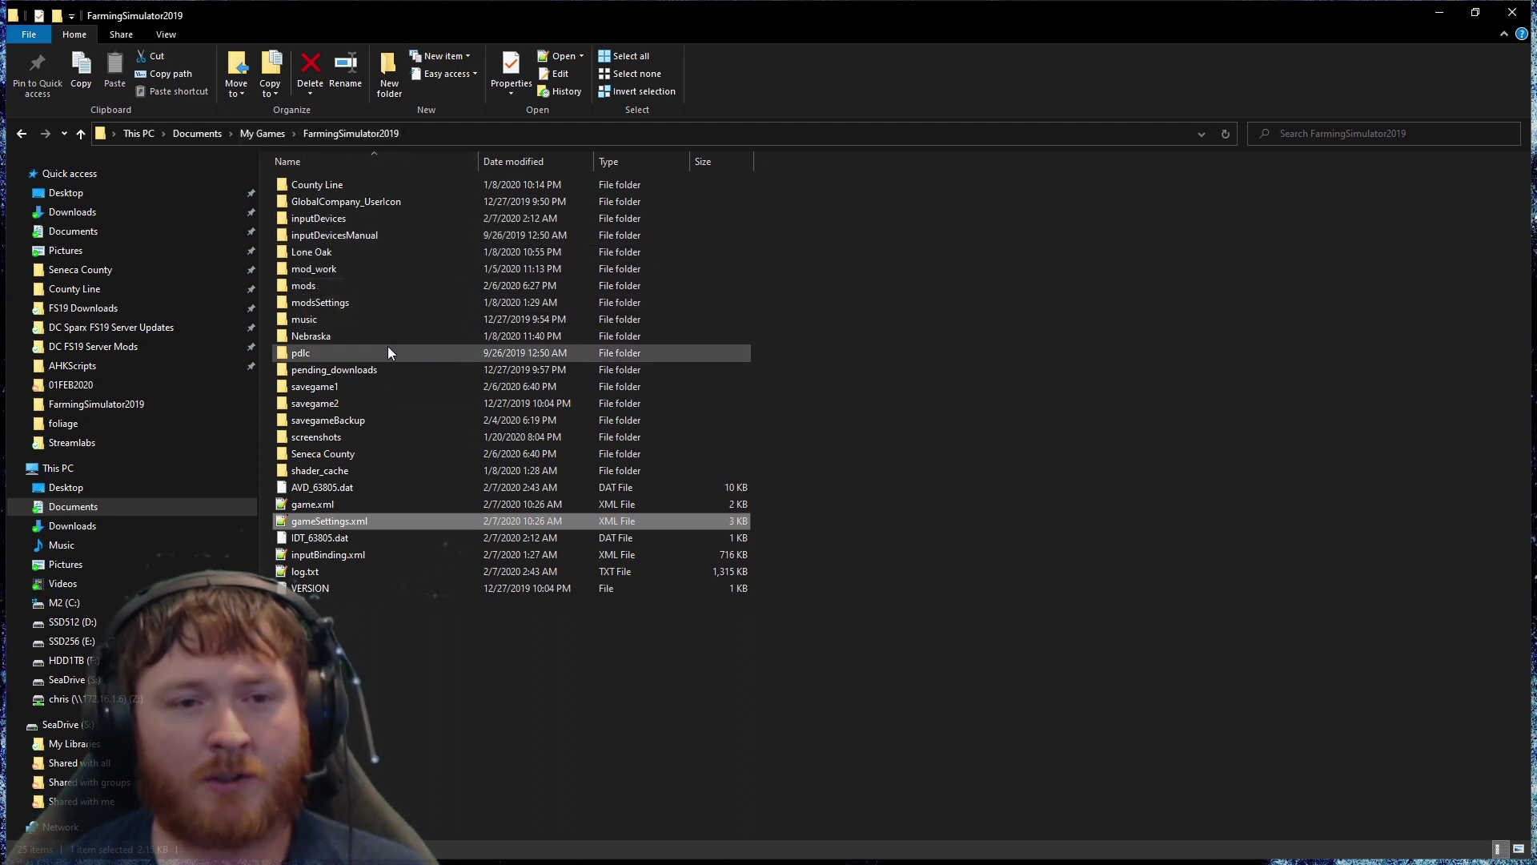
left_click(298, 286)
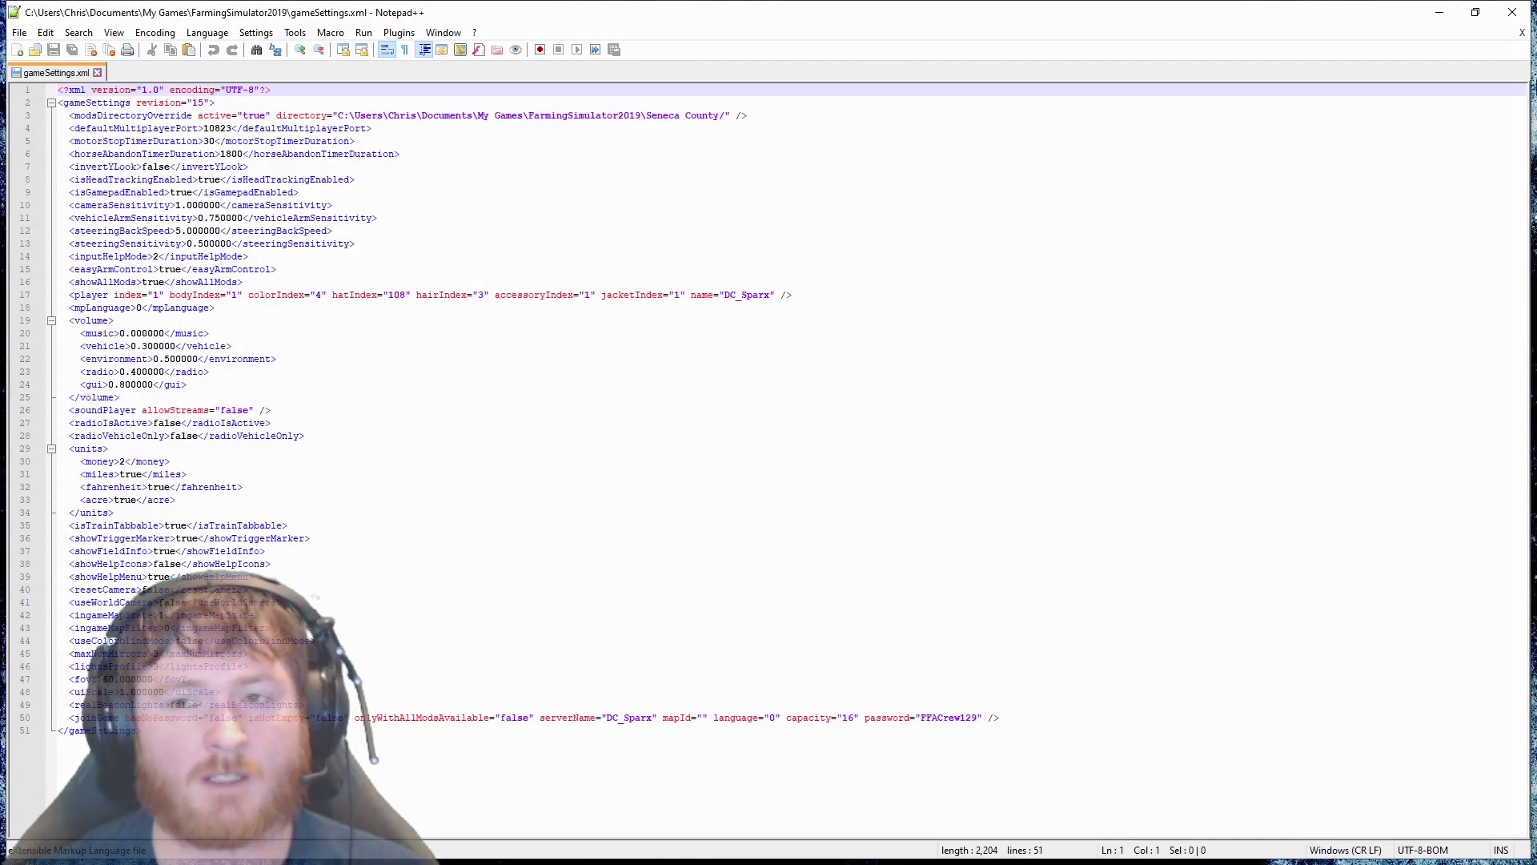
left_click(1439, 12)
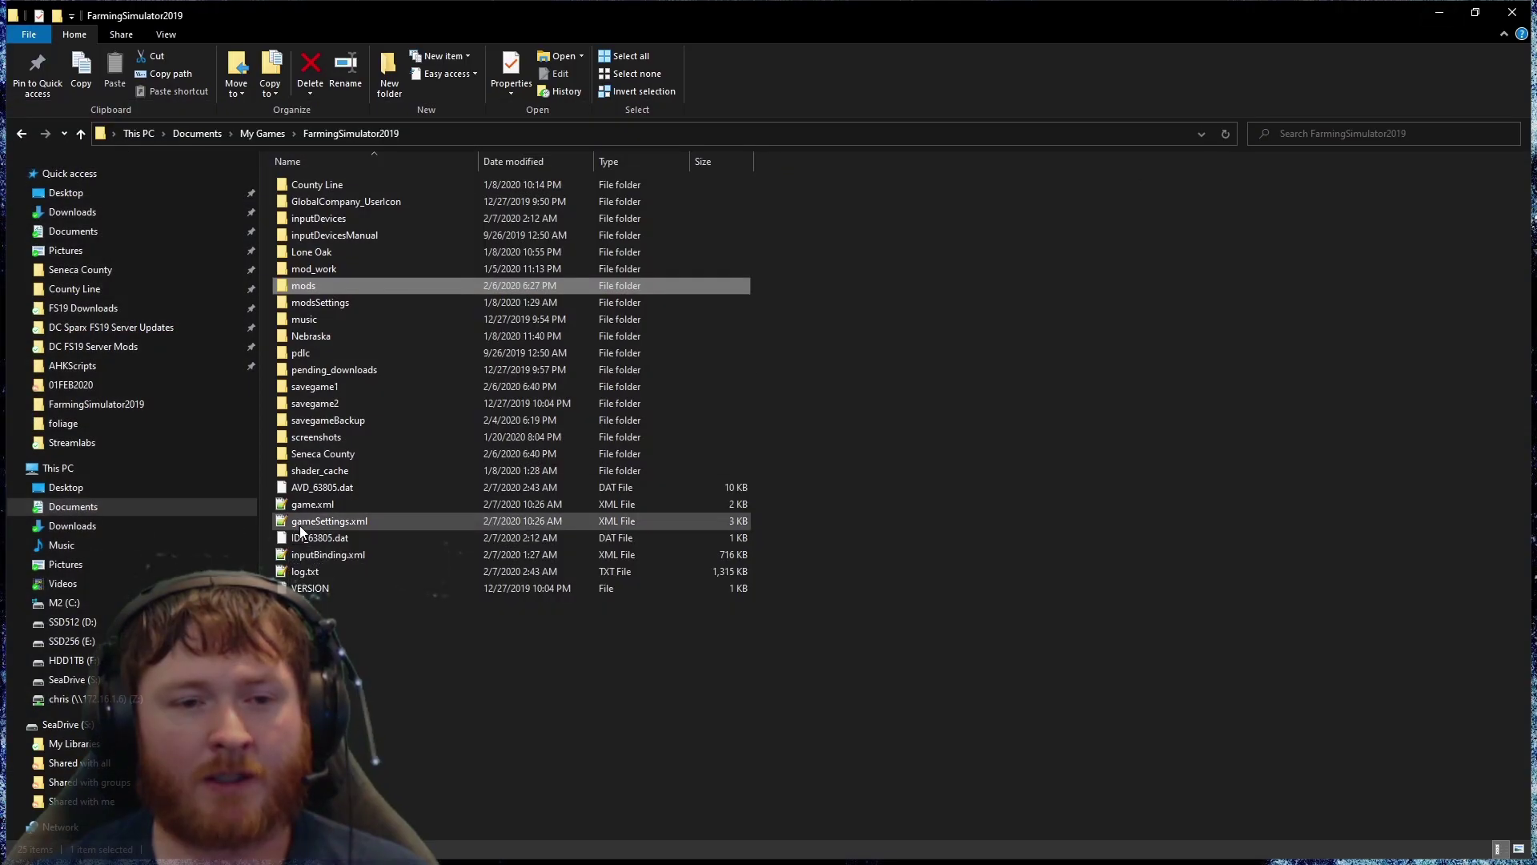
left_click(353, 521)
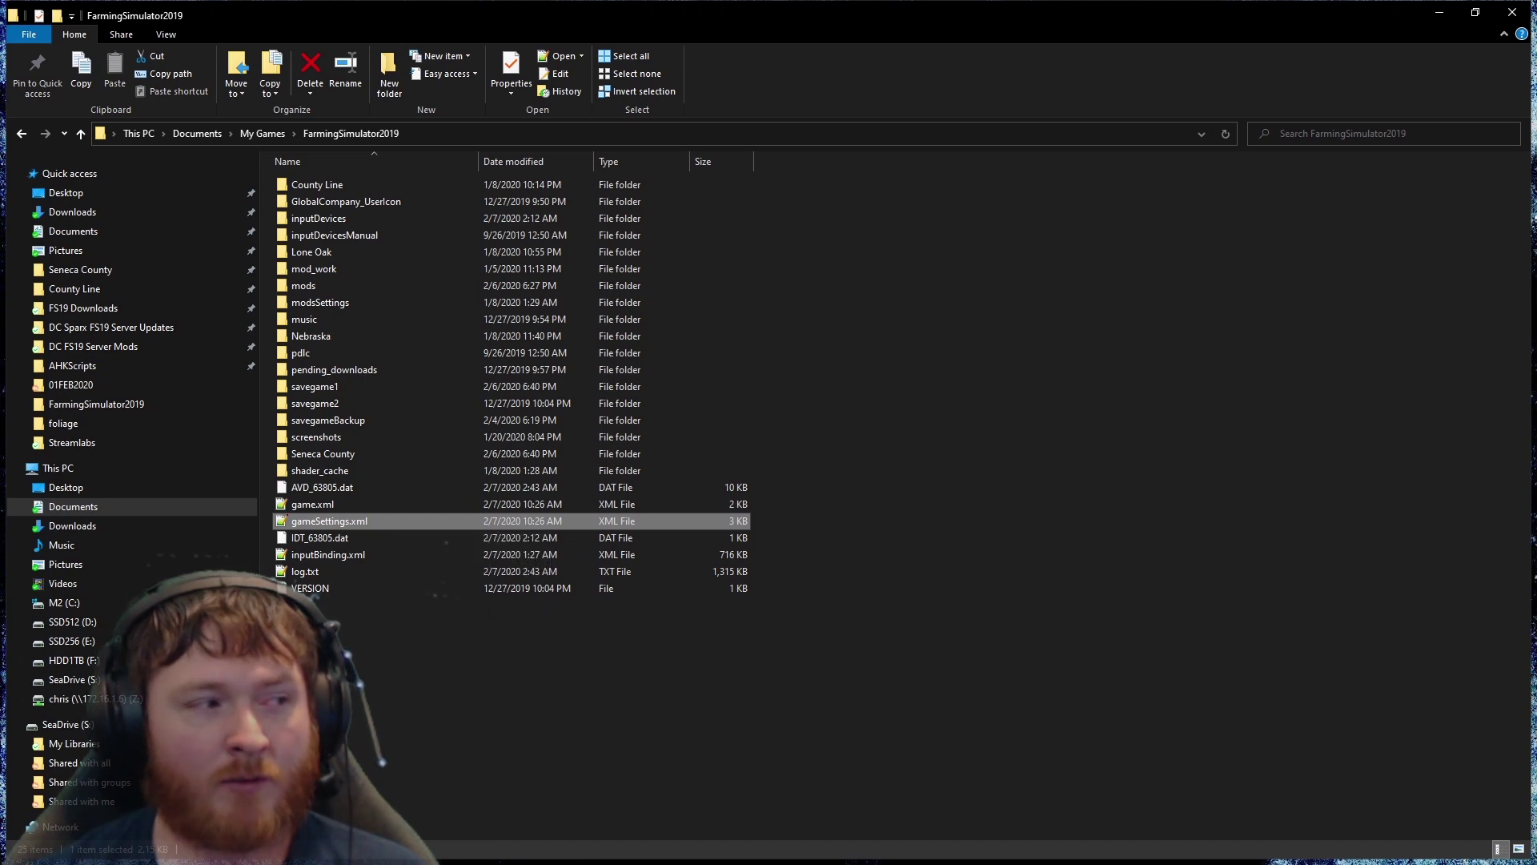
double_click(354, 521)
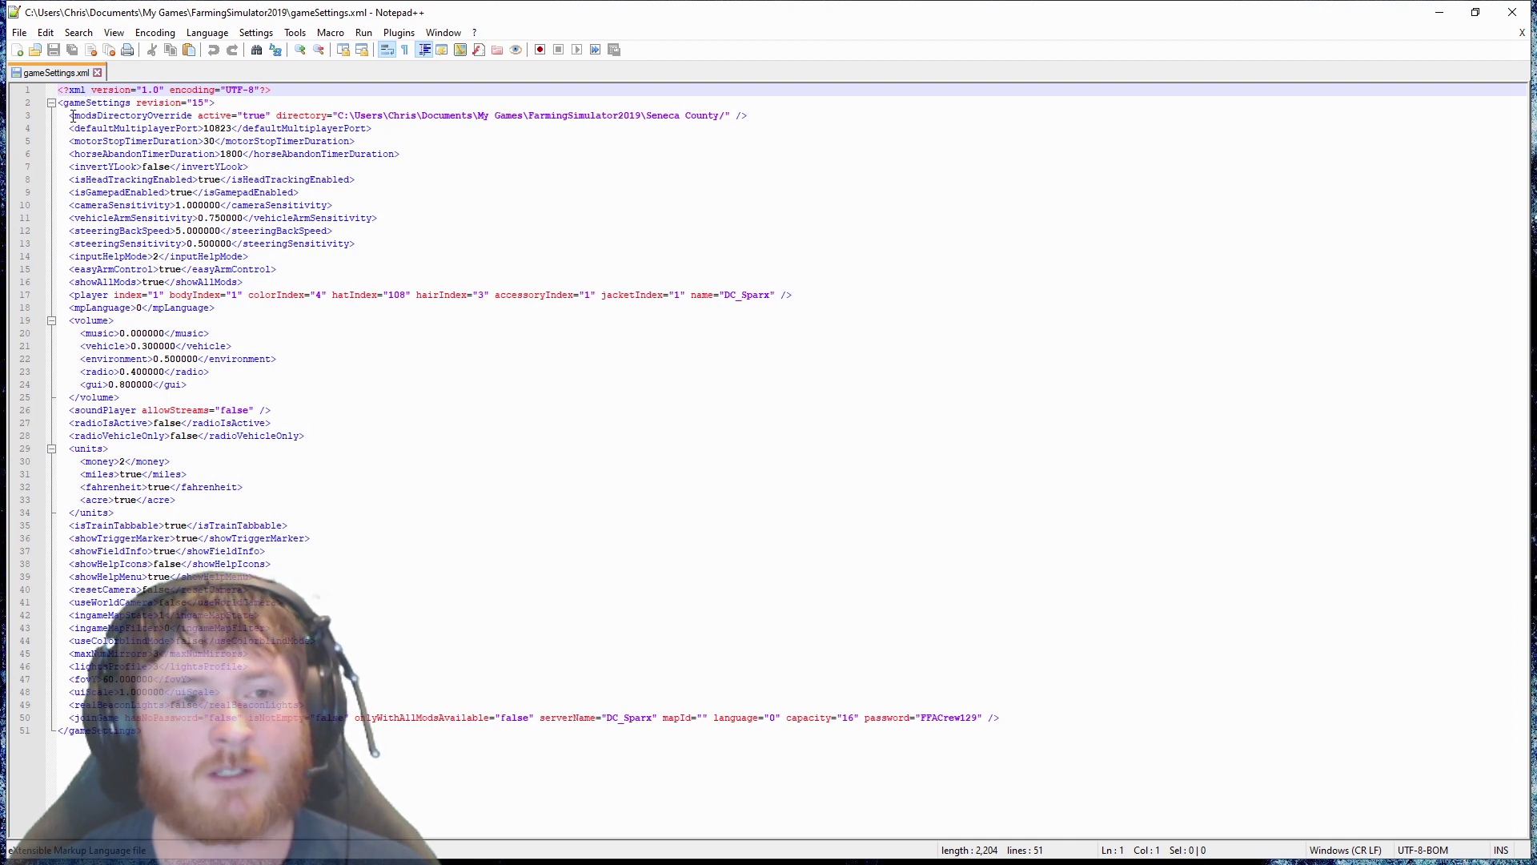
Highlight the modsDirectoryOverride tag and its active attribute on line 3 for inspection.
left_click_drag(68, 116, 124, 119)
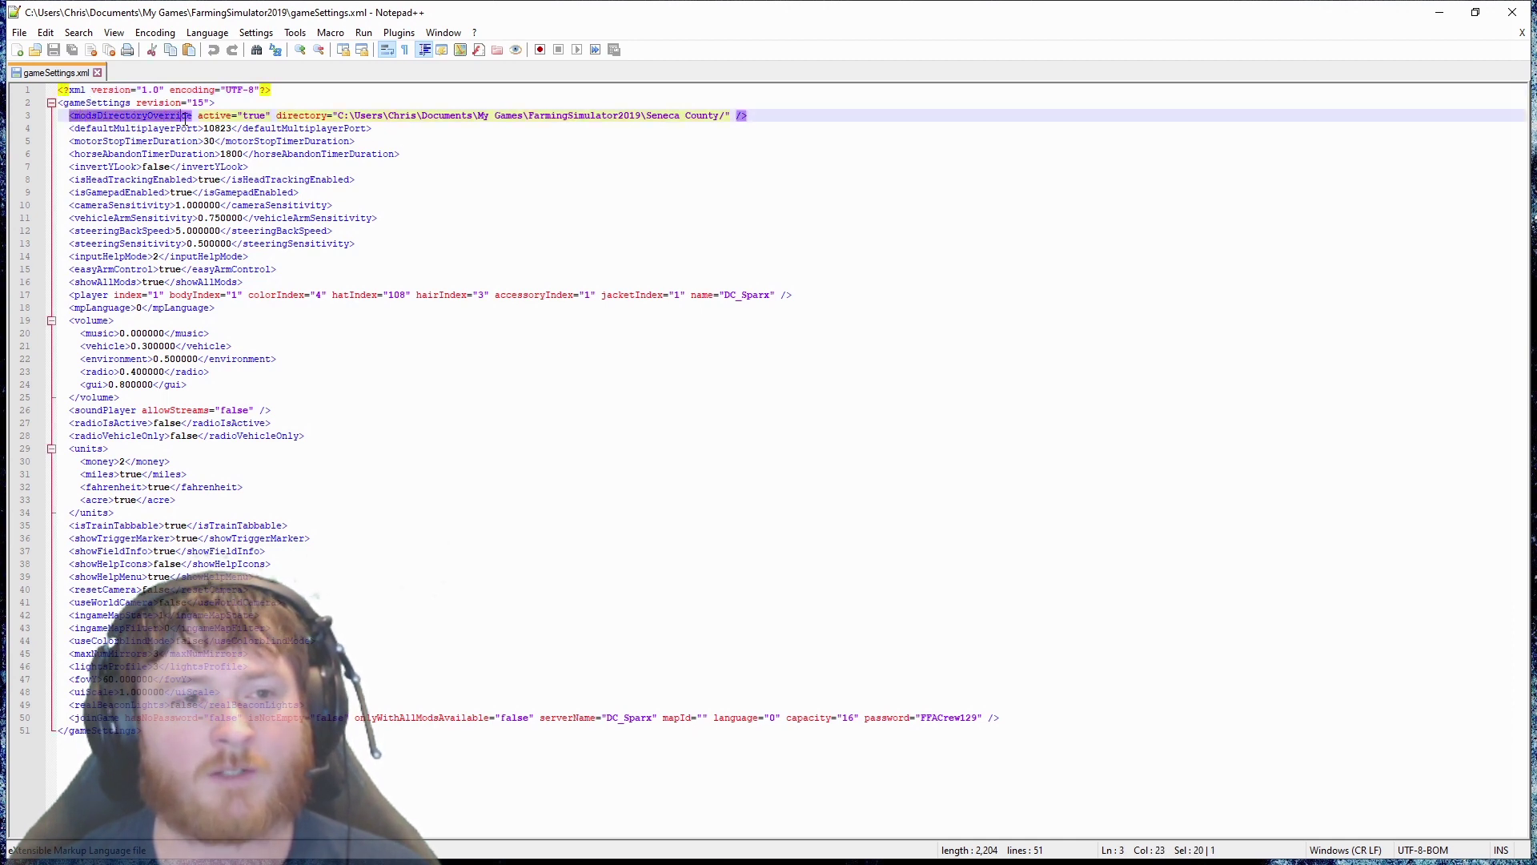
left_click_drag(205, 118, 268, 115)
left_click(255, 116)
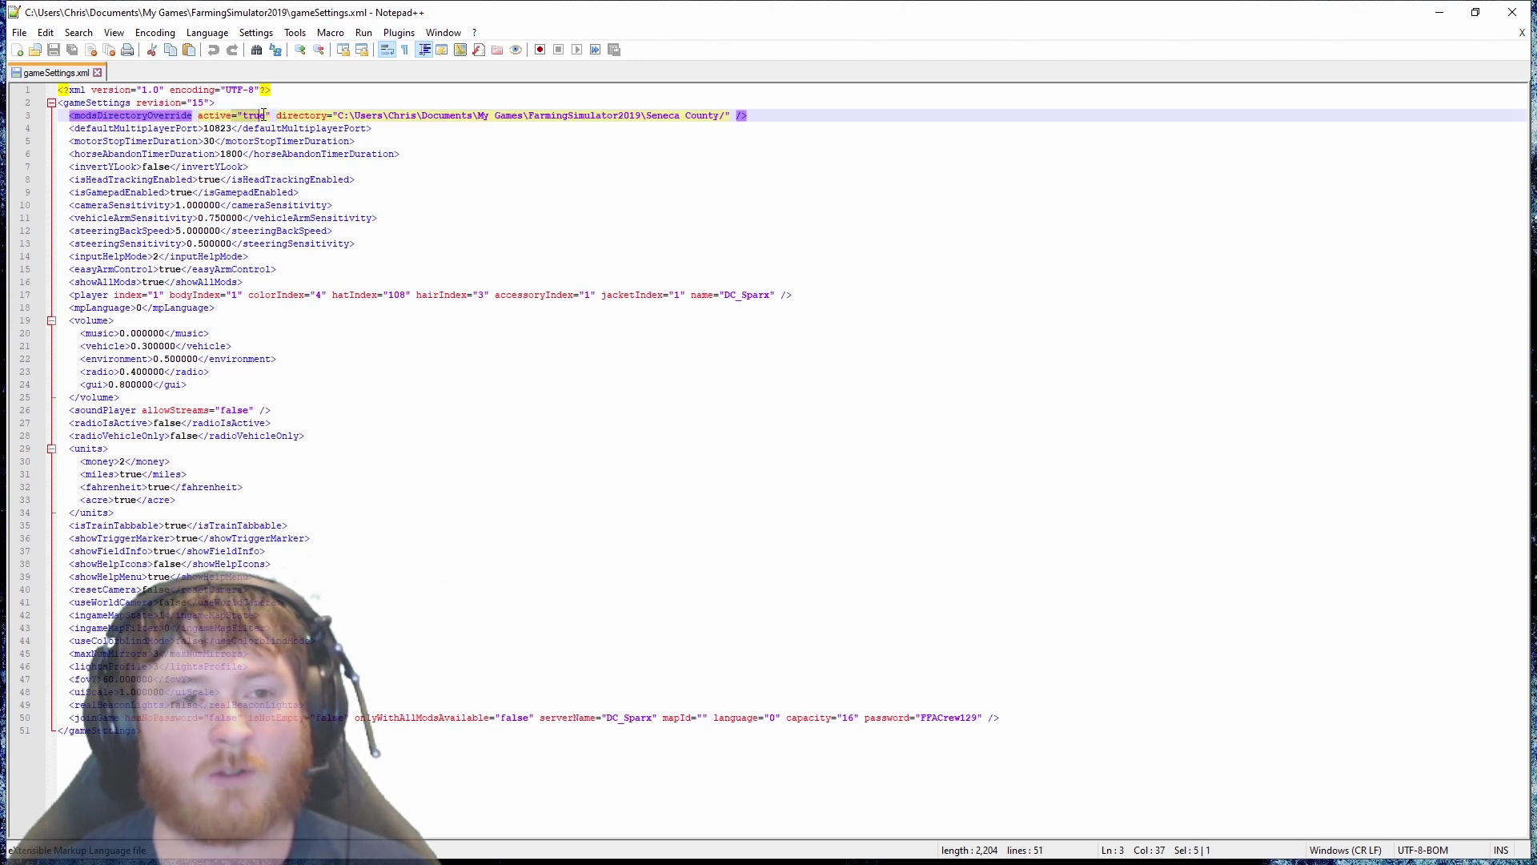
Highlight the directory path of modsDirectoryOverride on line 3, and minimize Notepad++ and File Explorer to return to PV_Tools.
left_click_drag(303, 111, 707, 120)
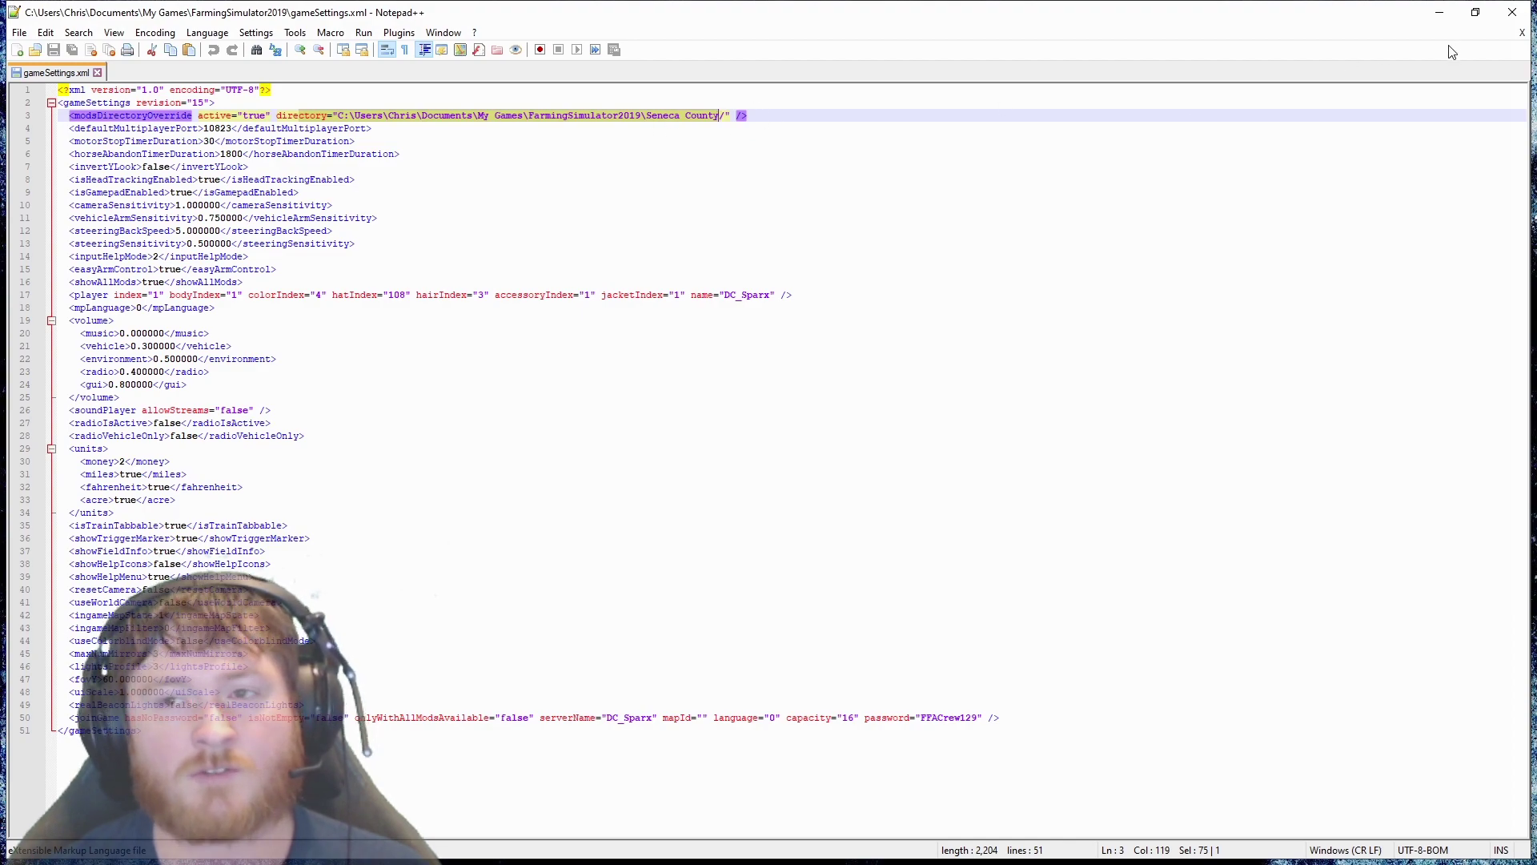
left_click(1439, 13)
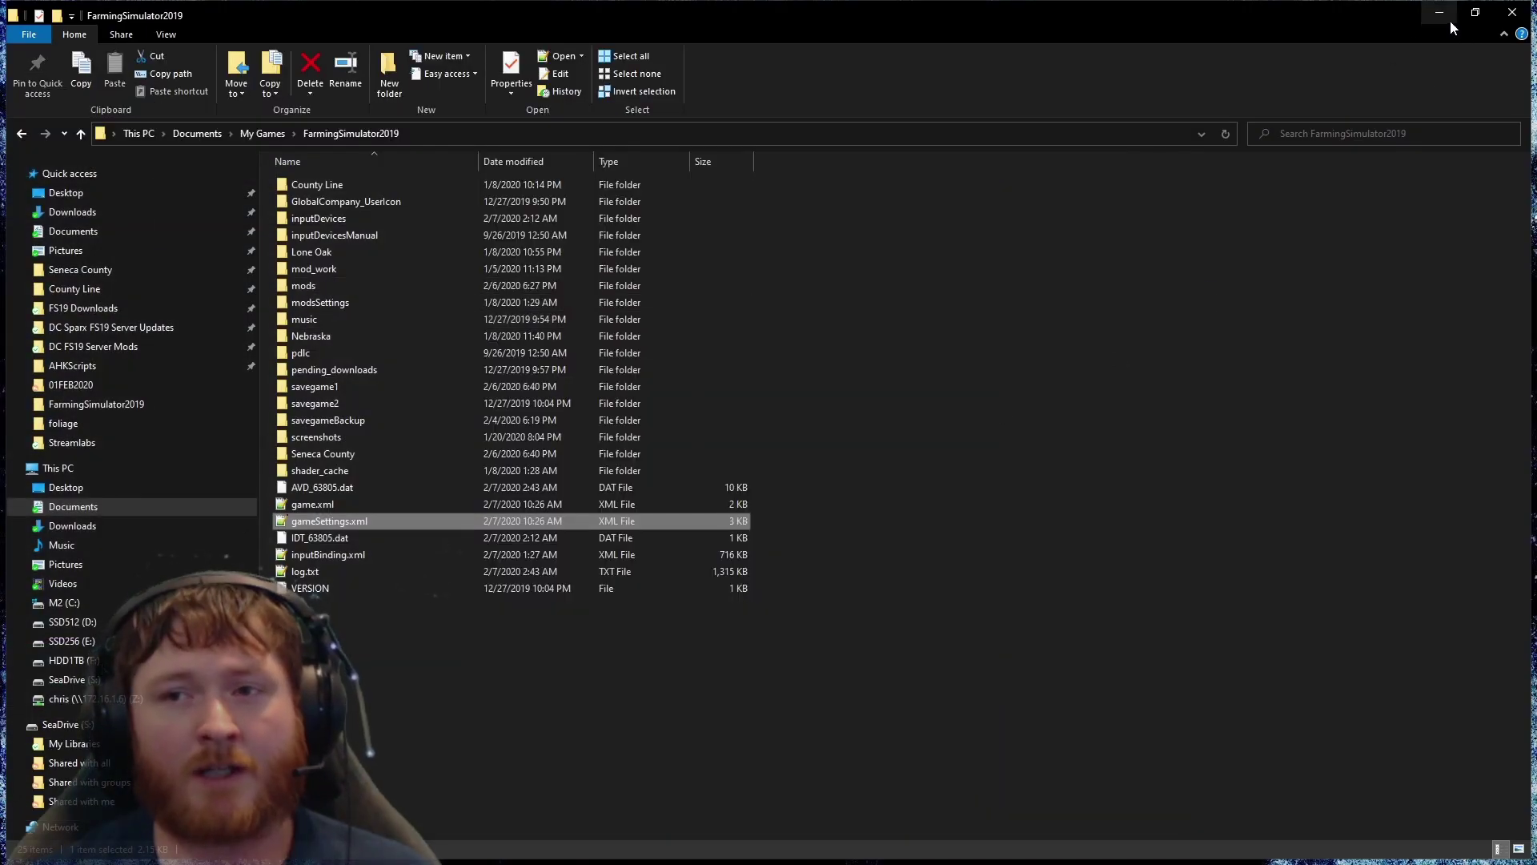
left_click(1449, 21)
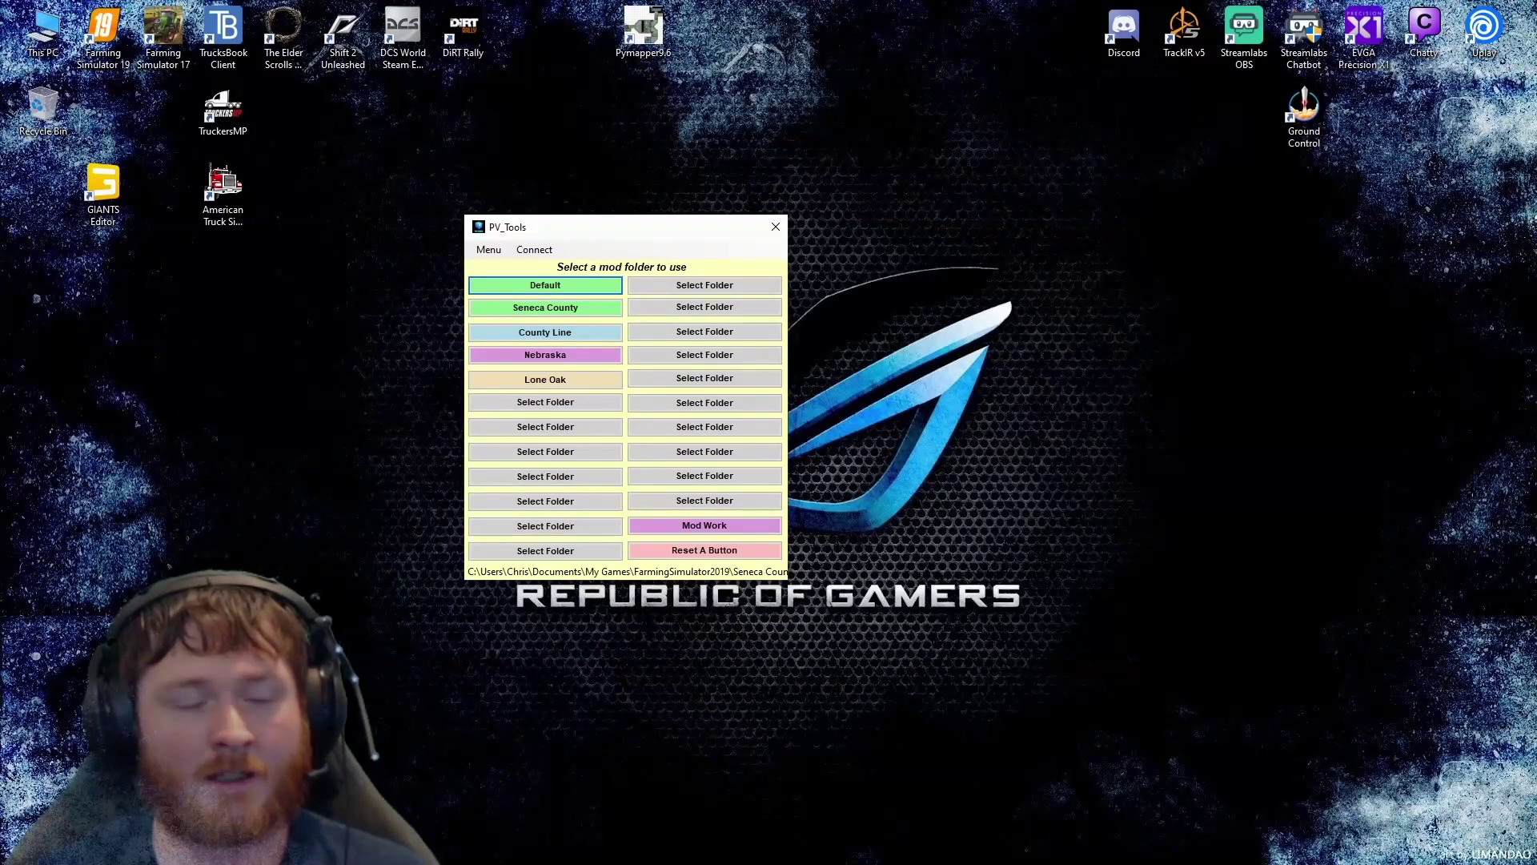
Switch to the FarmingSimulator2019 folder in File Explorer and point out the Seneca County, County Line, Nebraska and Lone Oak mod folders.
key("alt+Tab")
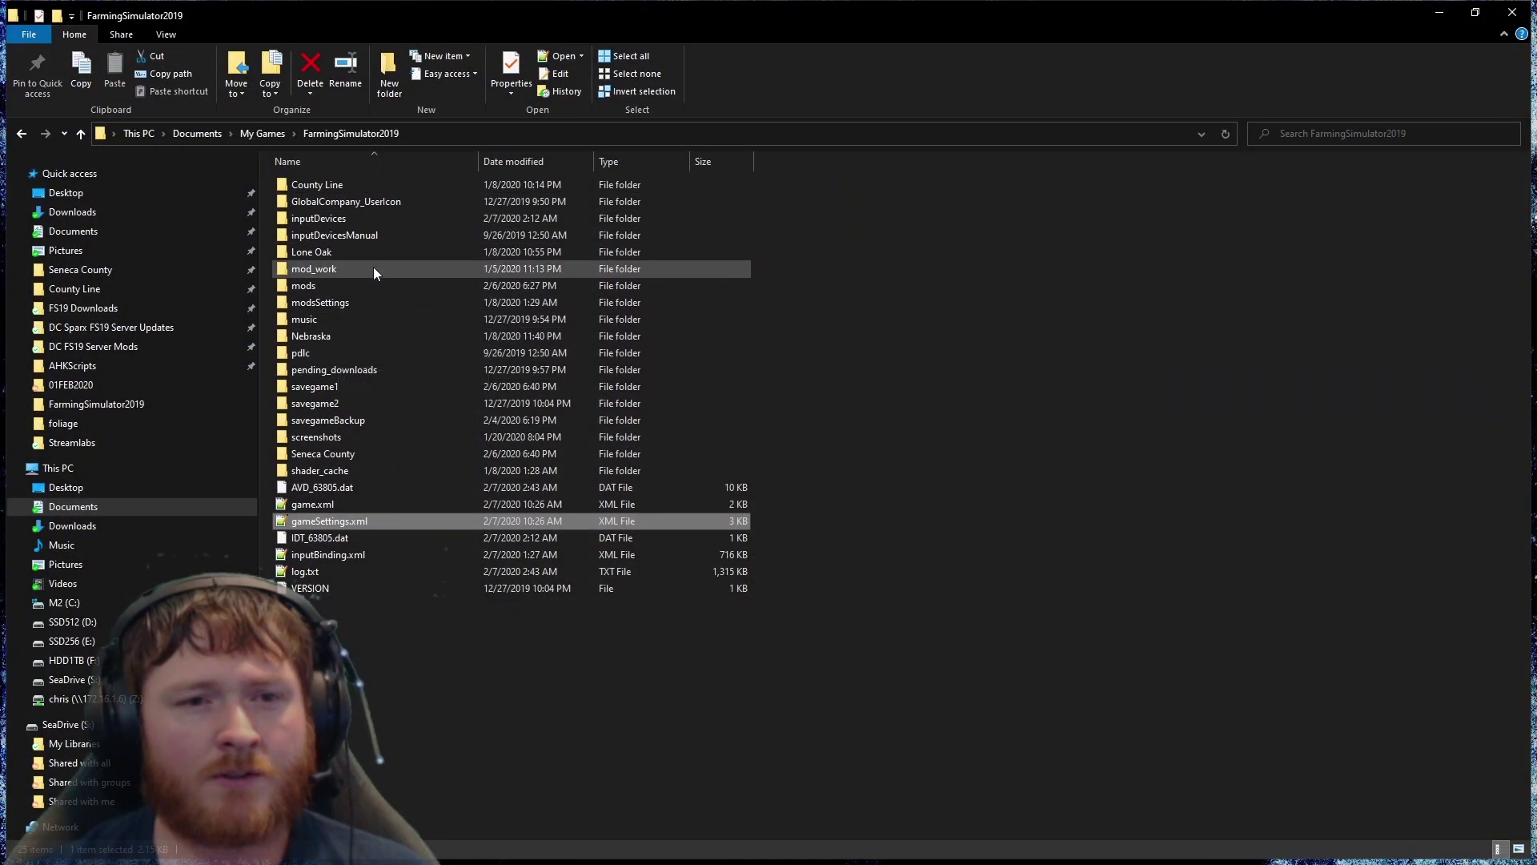
left_click(368, 453)
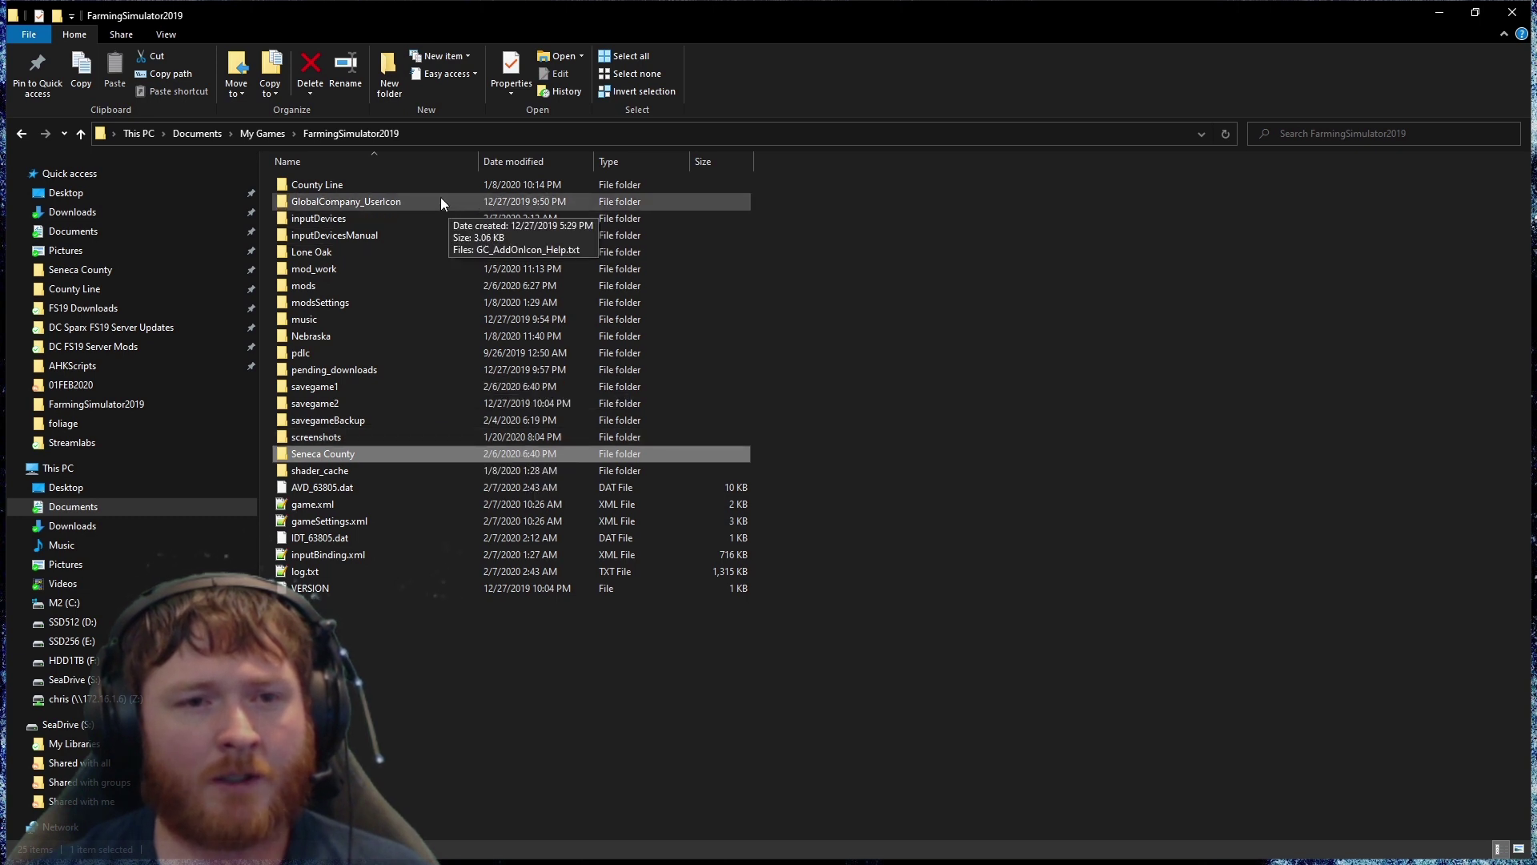
left_click(353, 184)
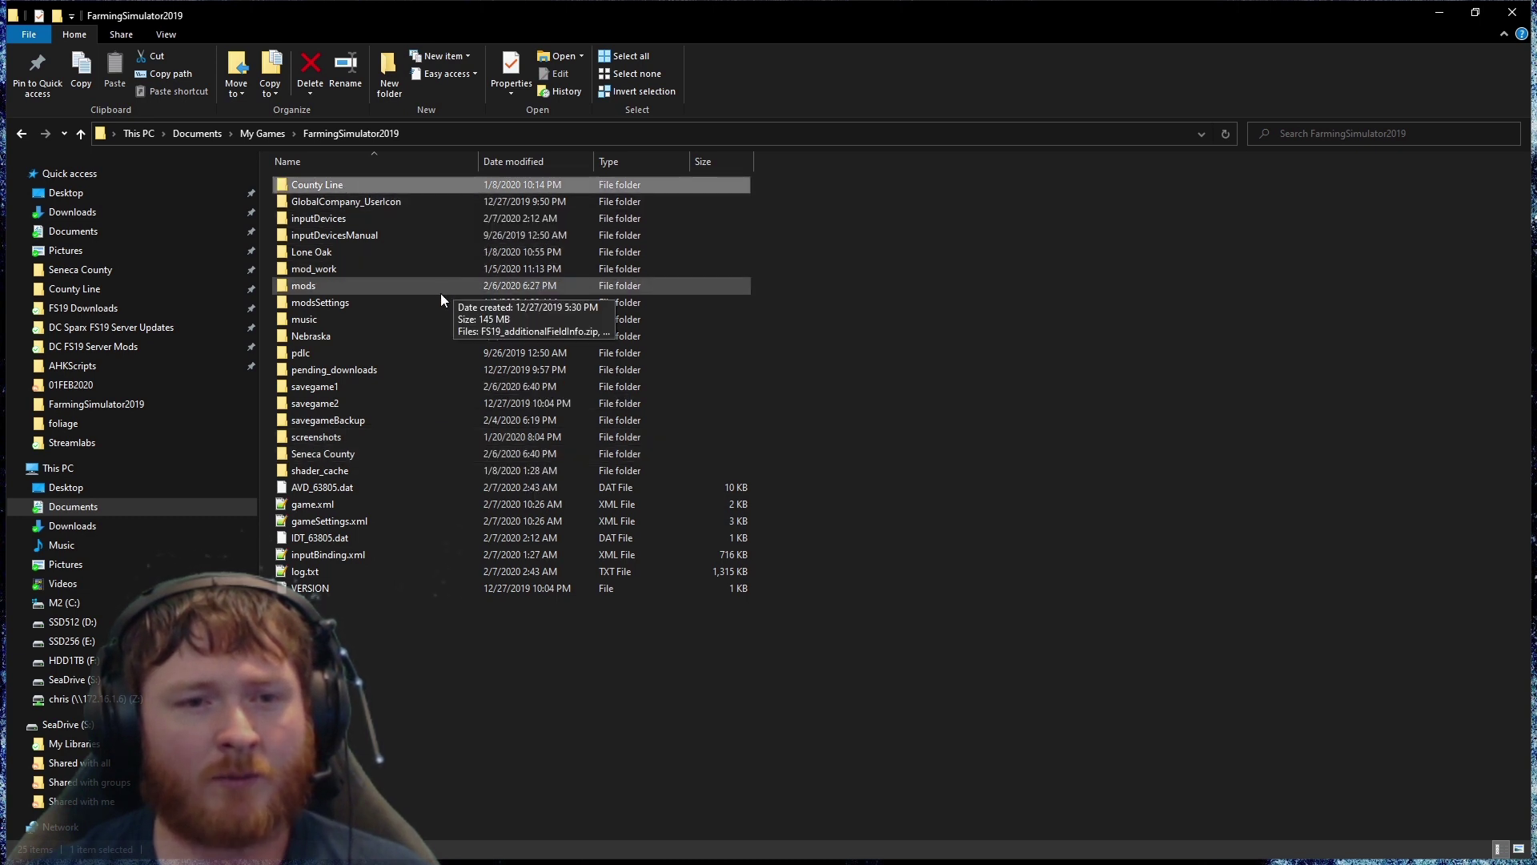
left_click(334, 338)
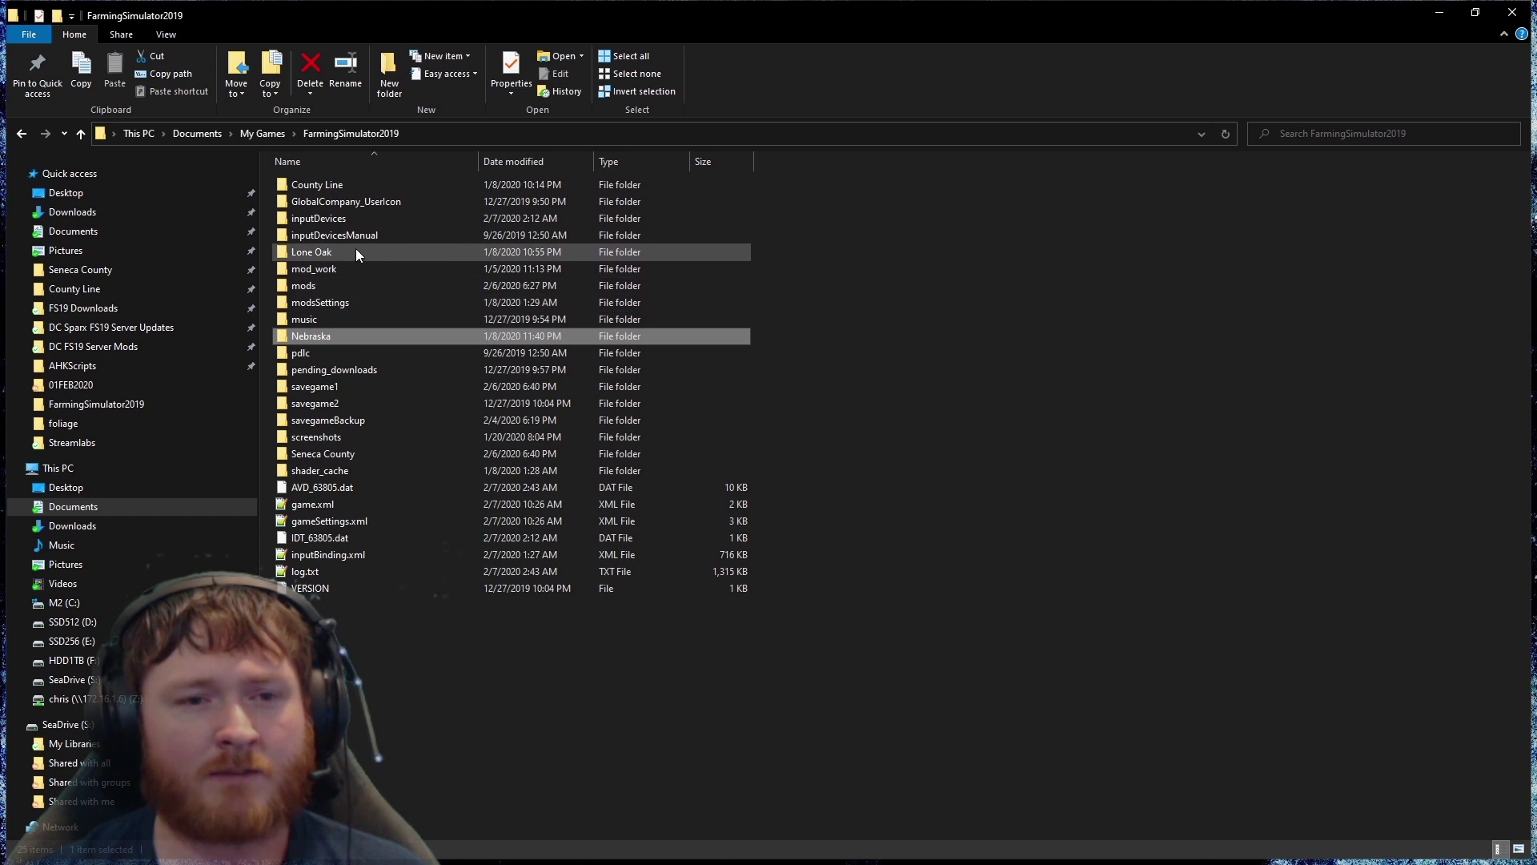
left_click(322, 256)
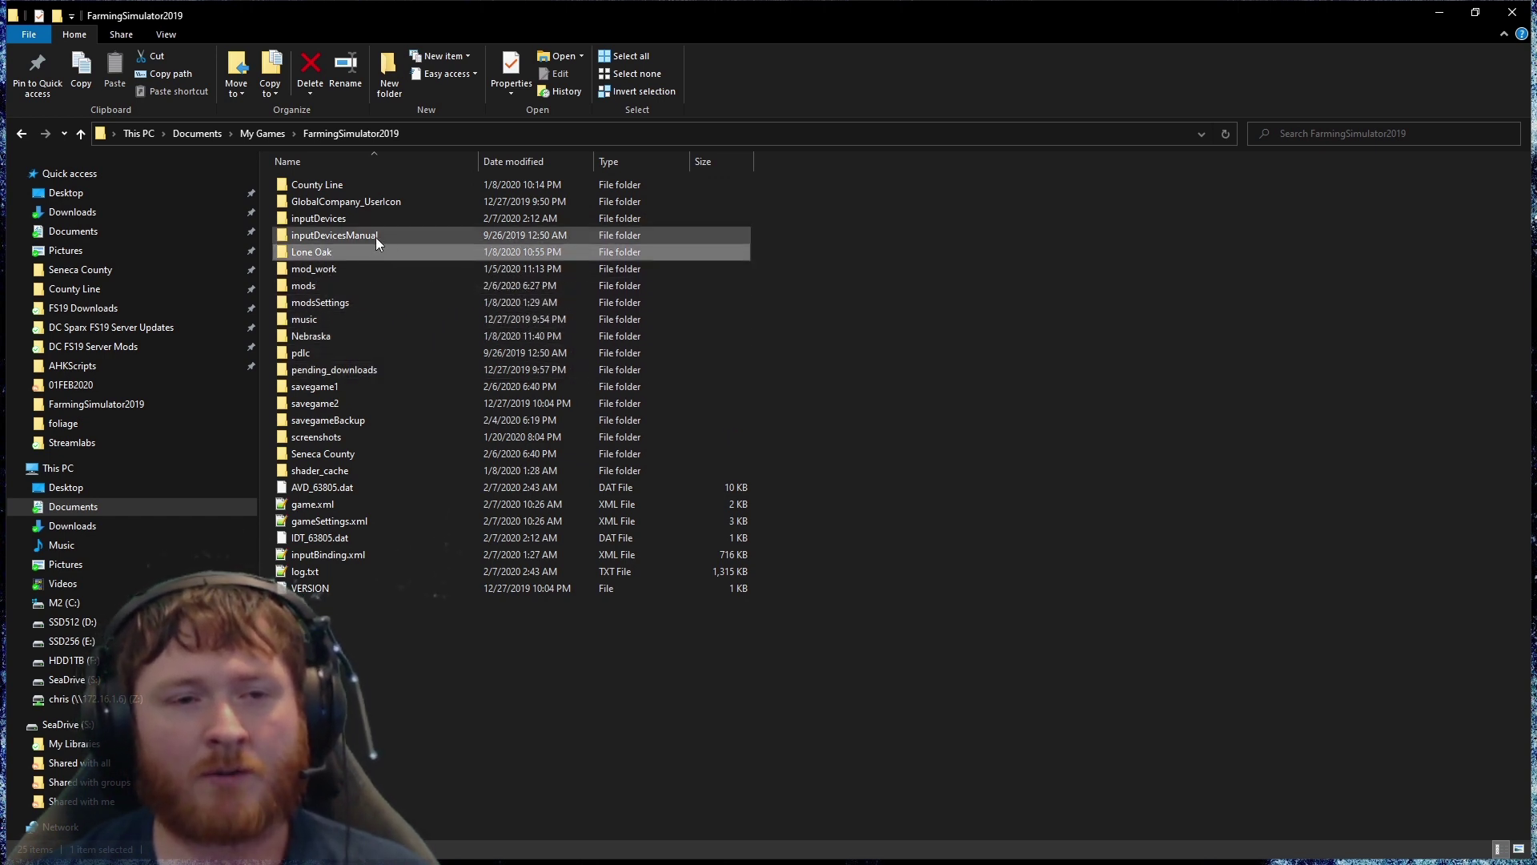
Look through the mods in the Lone Oak folder, point out the FS19_Loneoak.zip map file, and close File Explorer.
double_click(338, 255)
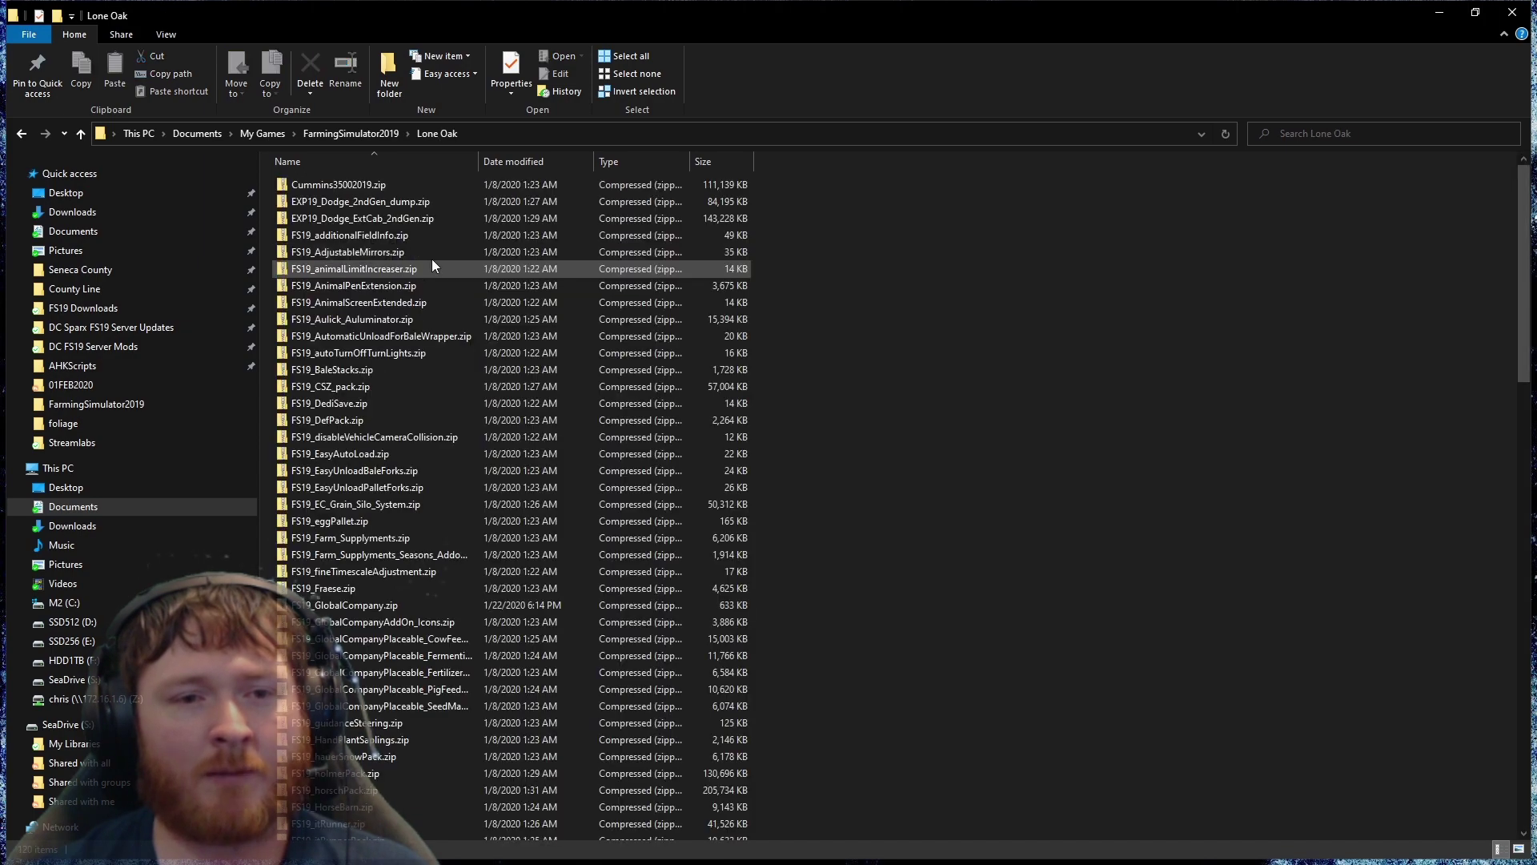
scroll(840, 720, "down", 20)
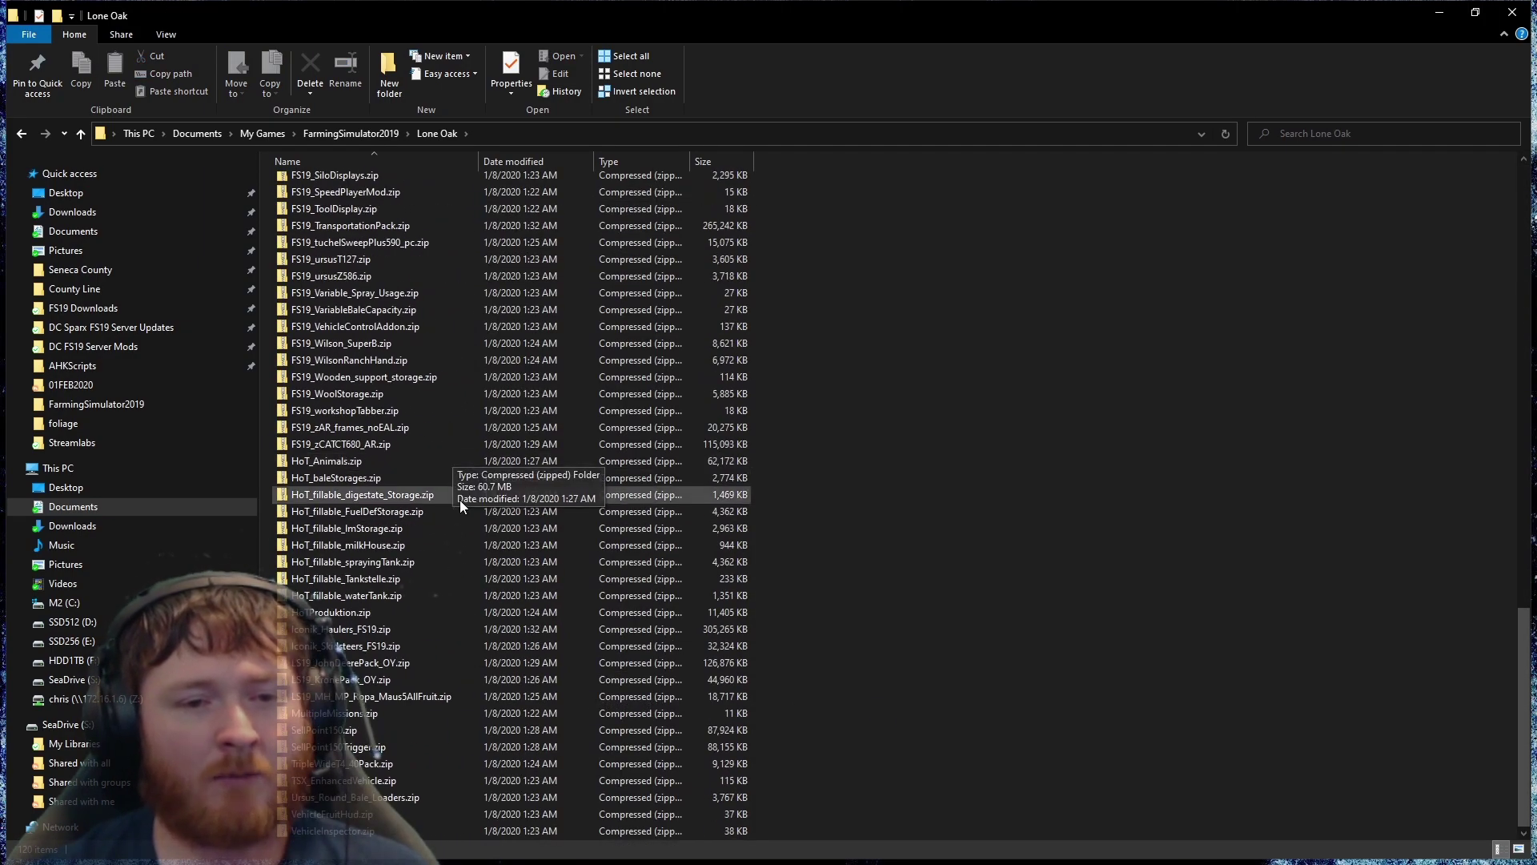
scroll(458, 501, "down", 1)
scroll(460, 502, "up", 8)
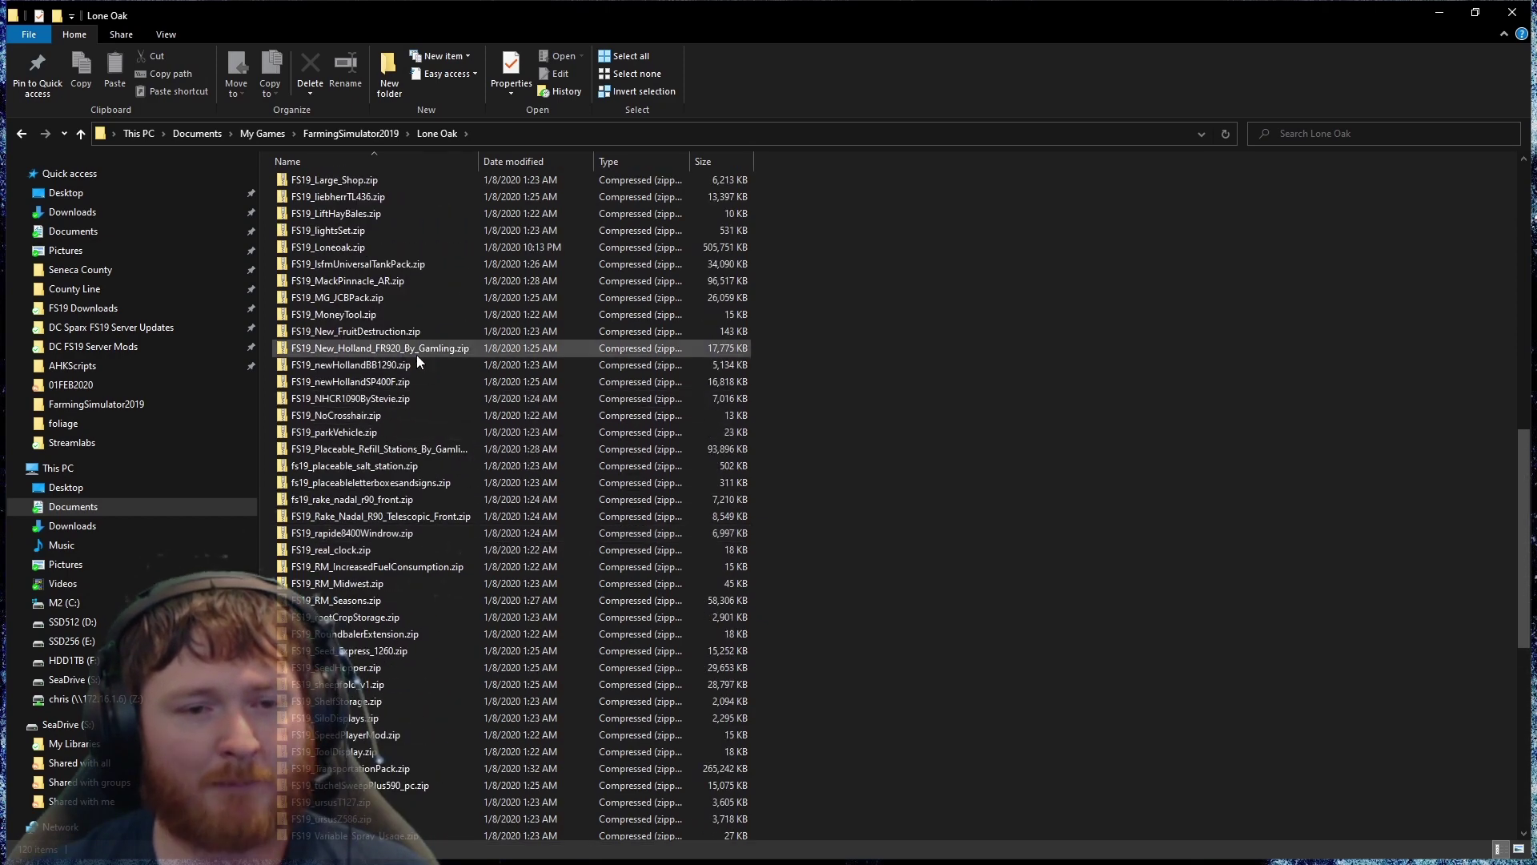
scroll(408, 560, "up", 2)
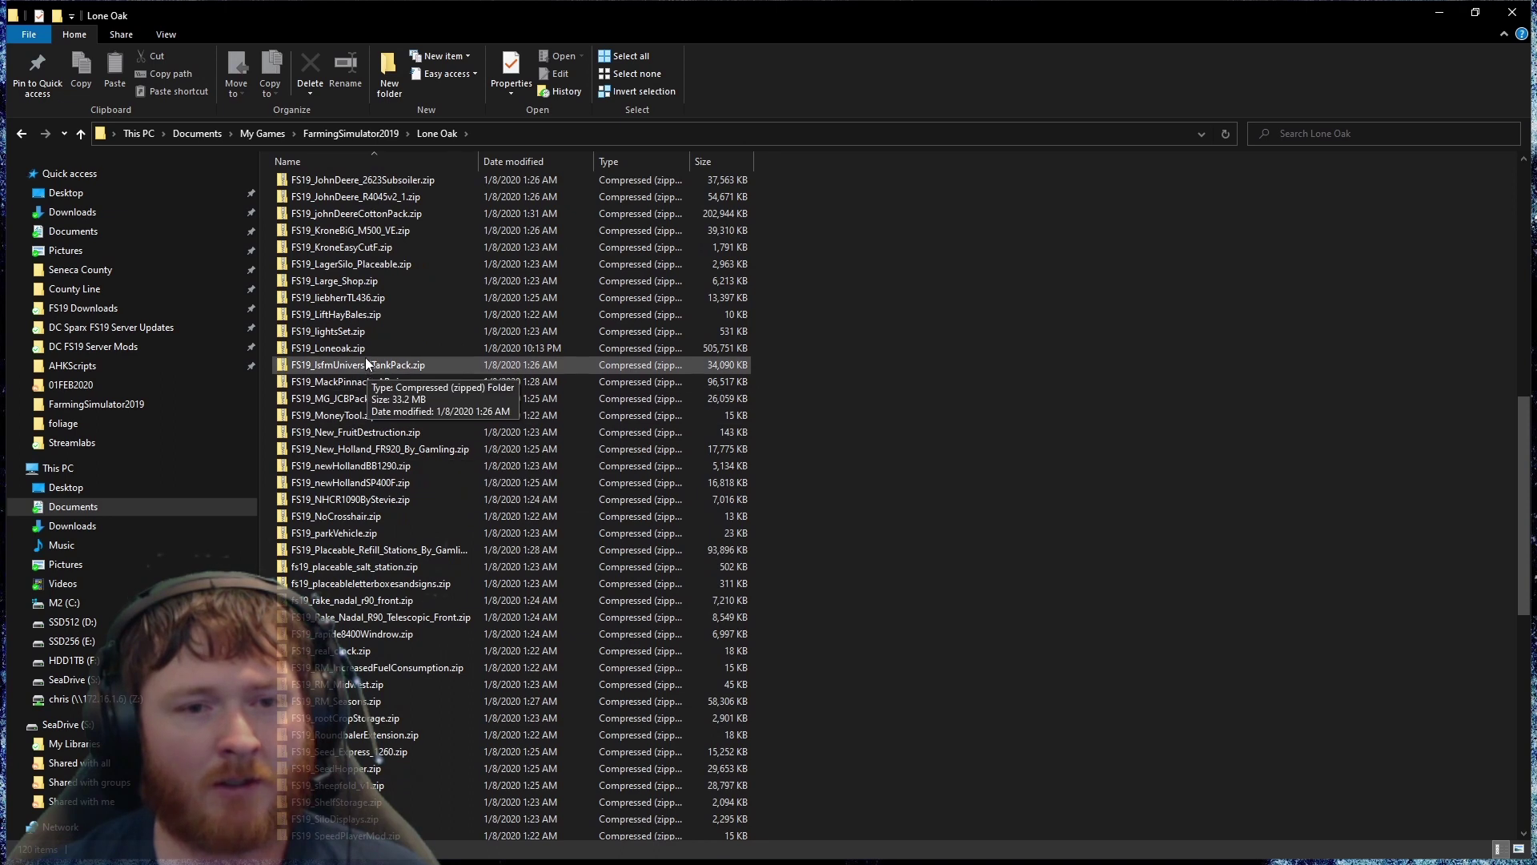
left_click(363, 349)
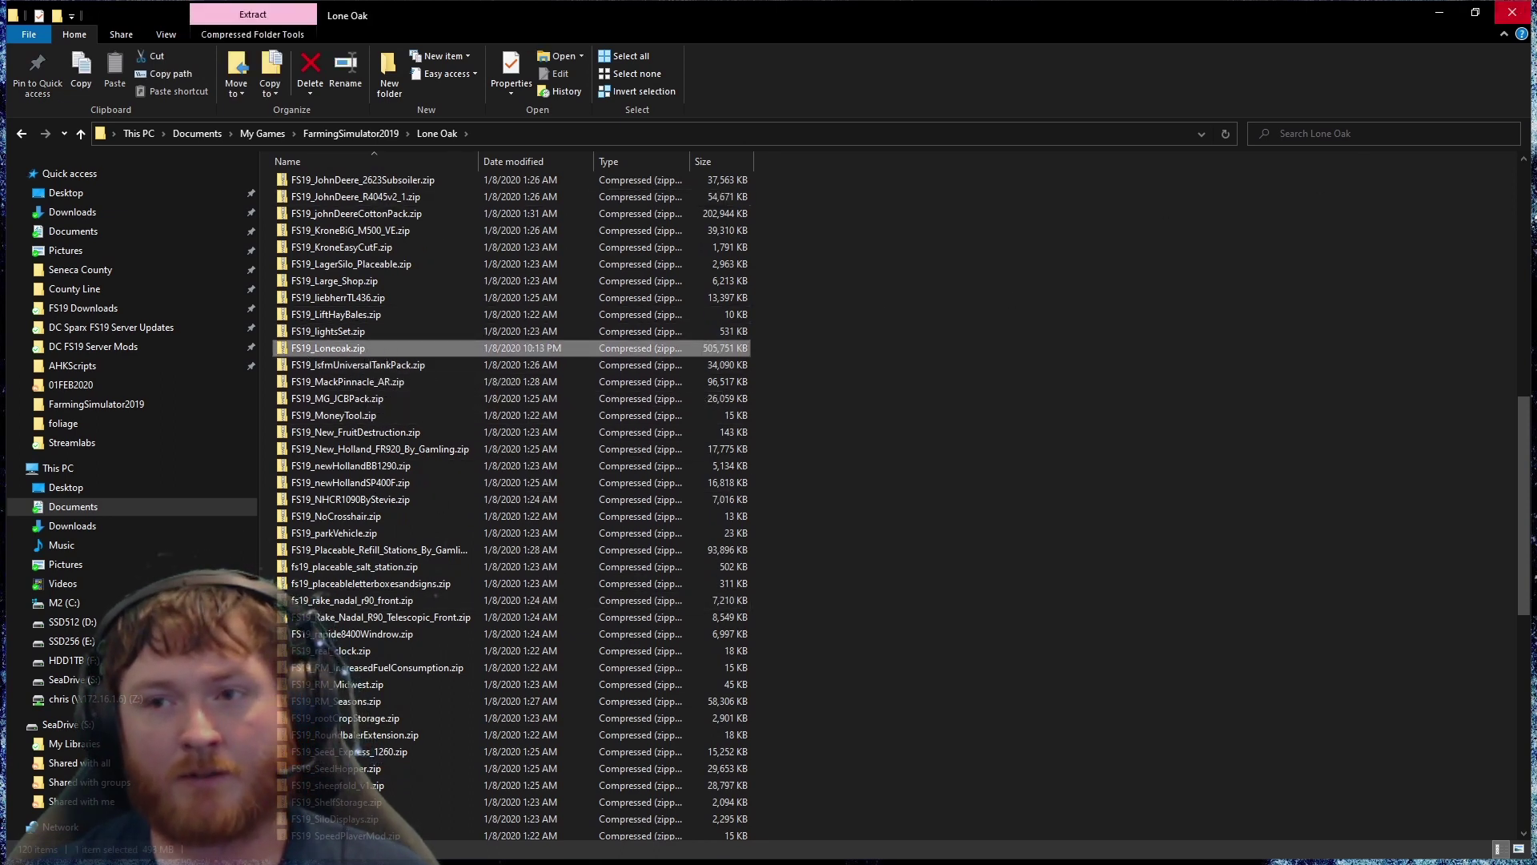
left_click(1514, 12)
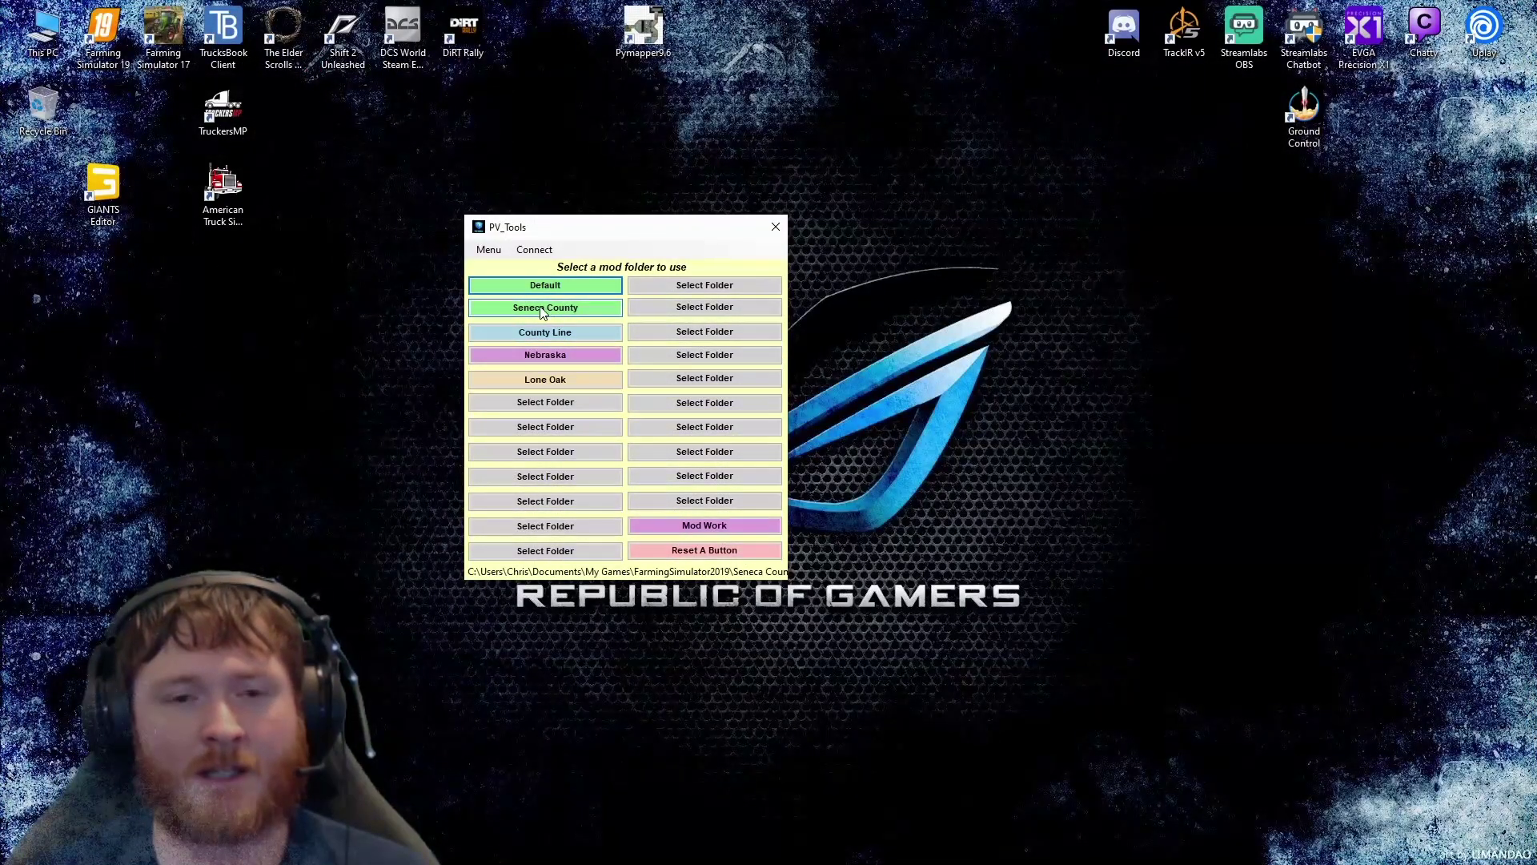
Activate the County Line mod folder in PV_Tools and reload gameSettings.xml in Notepad++ to inspect its mods directory path.
left_click(546, 333)
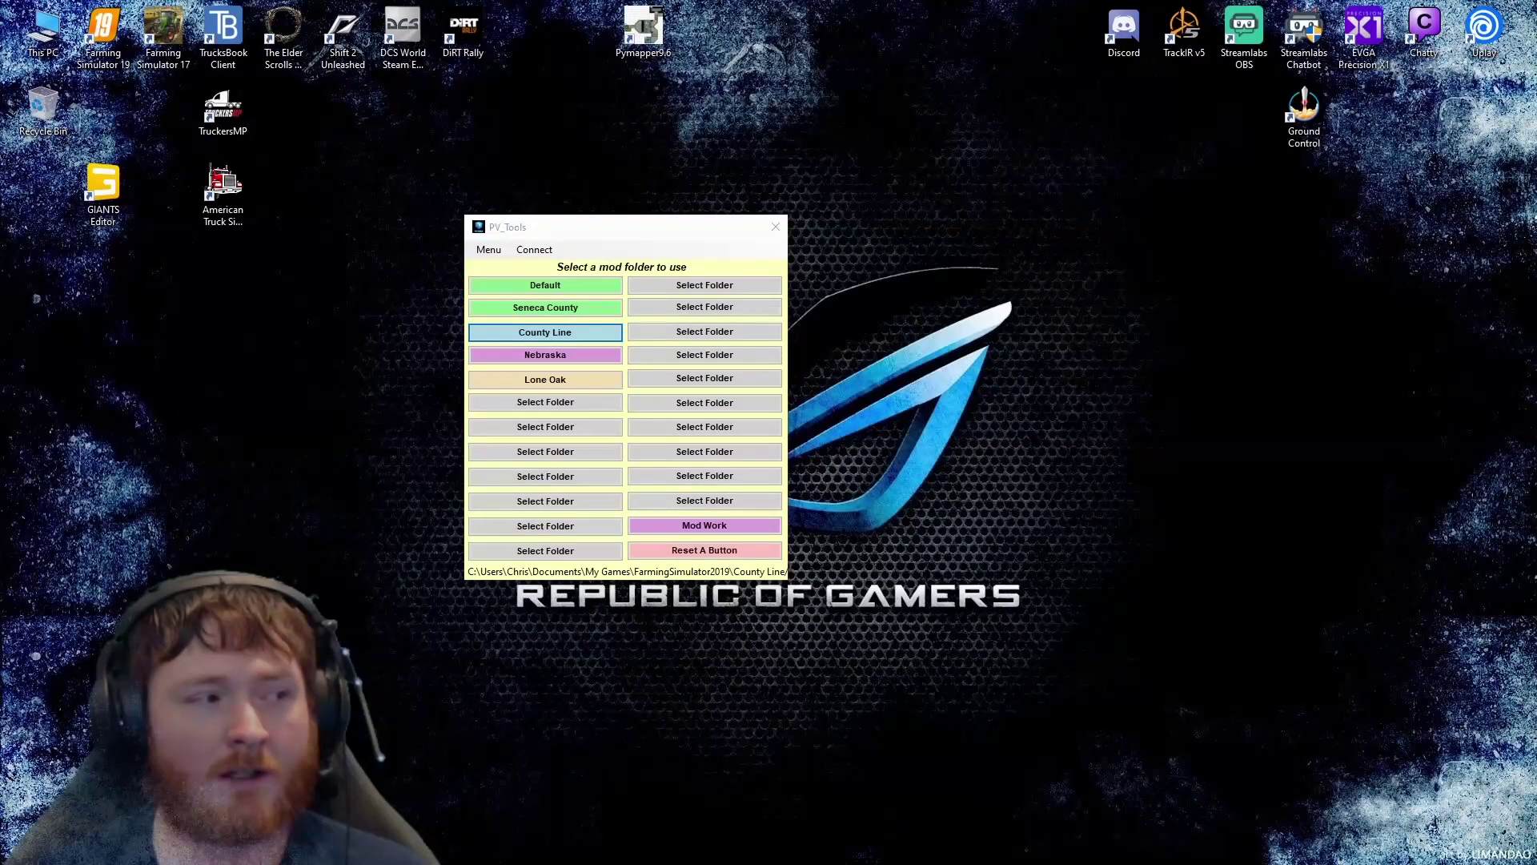
key("alt+Tab")
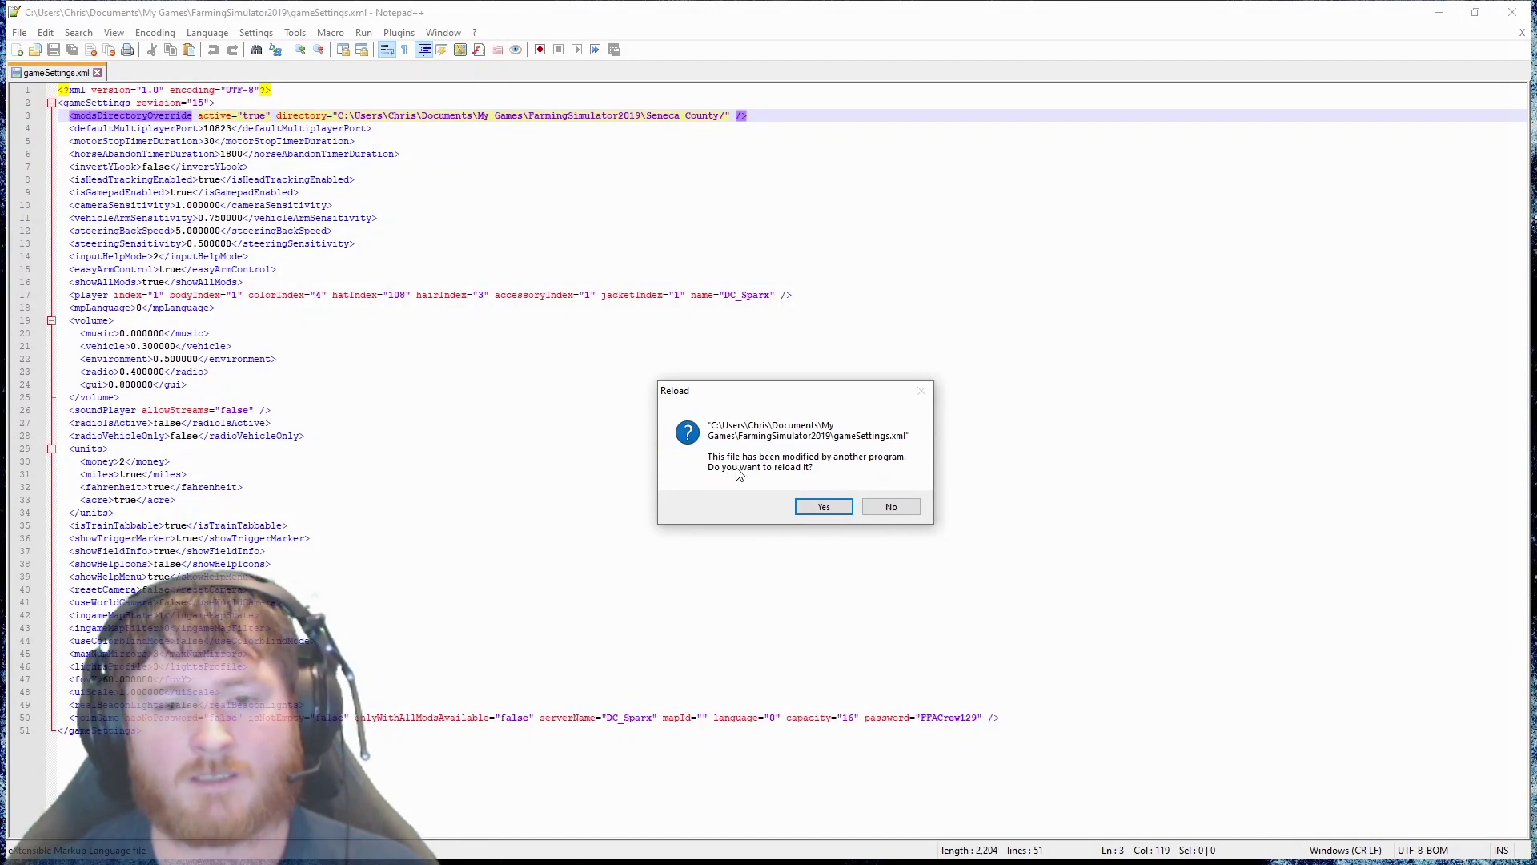
left_click(824, 507)
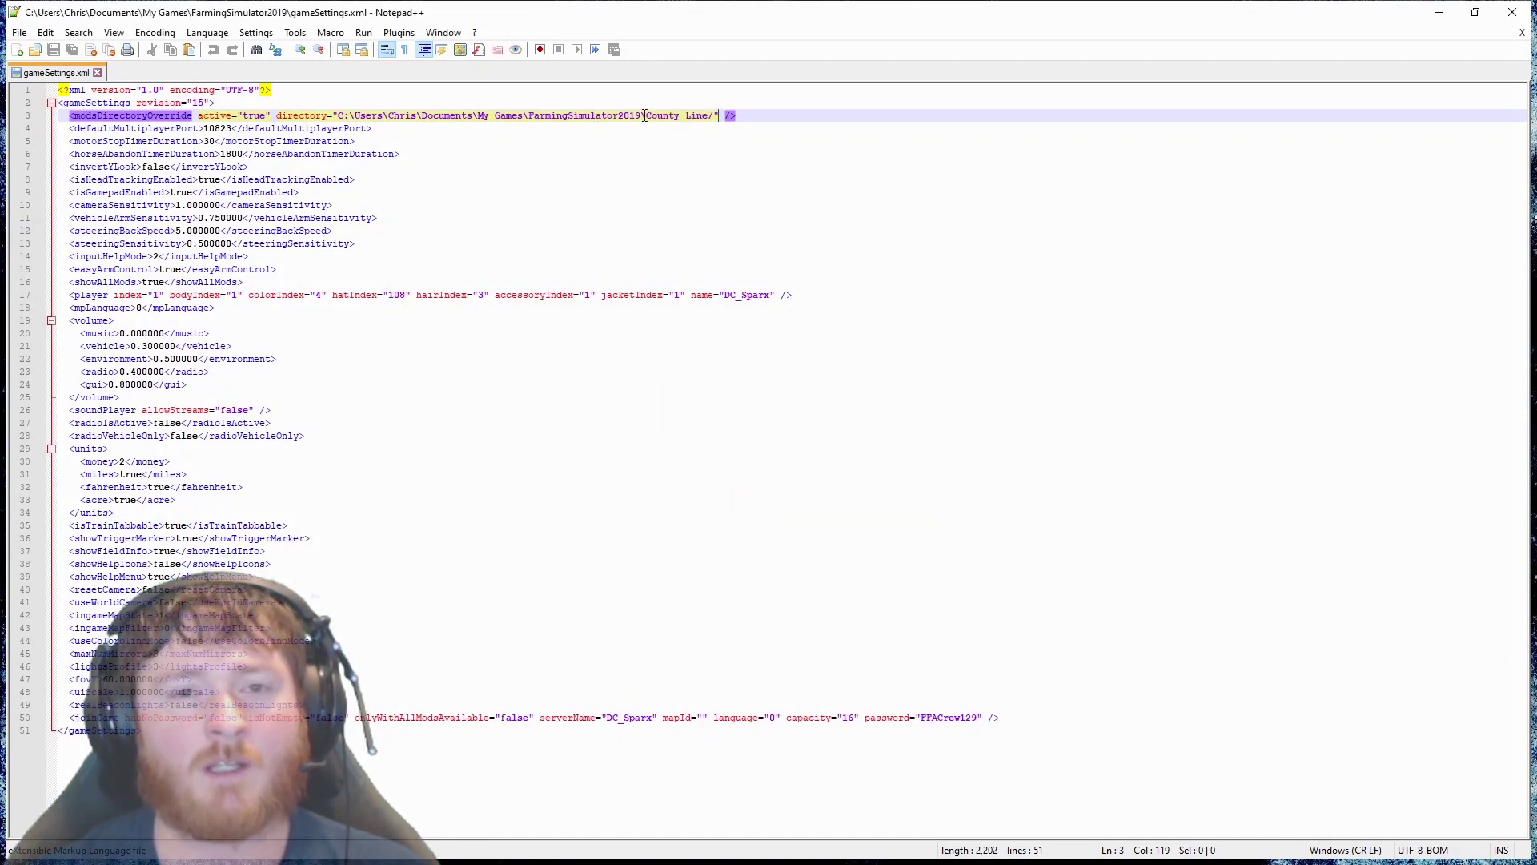
left_click_drag(644, 116, 721, 117)
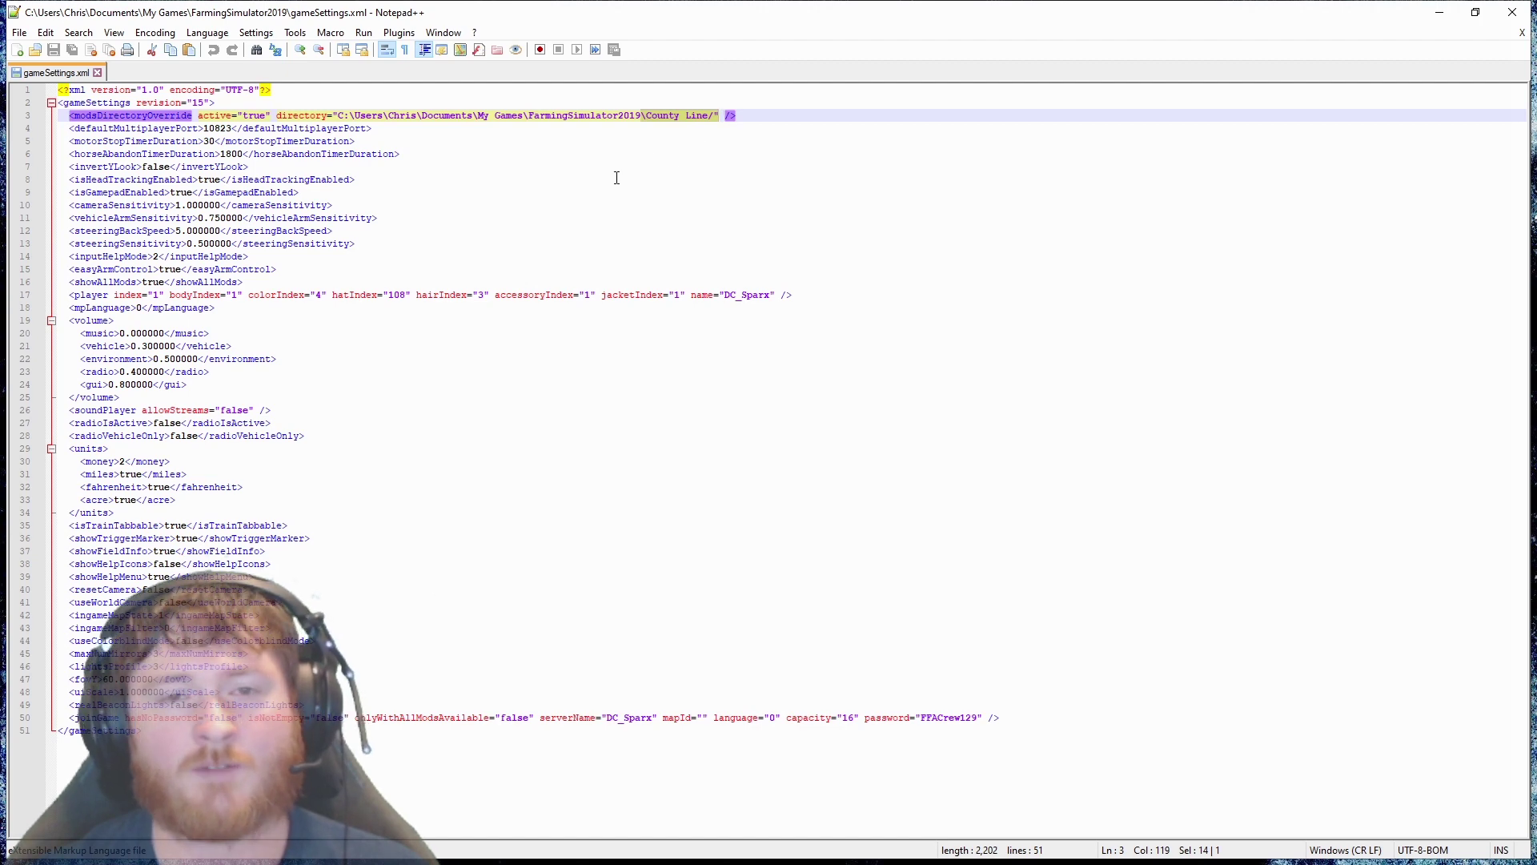
left_click(1438, 12)
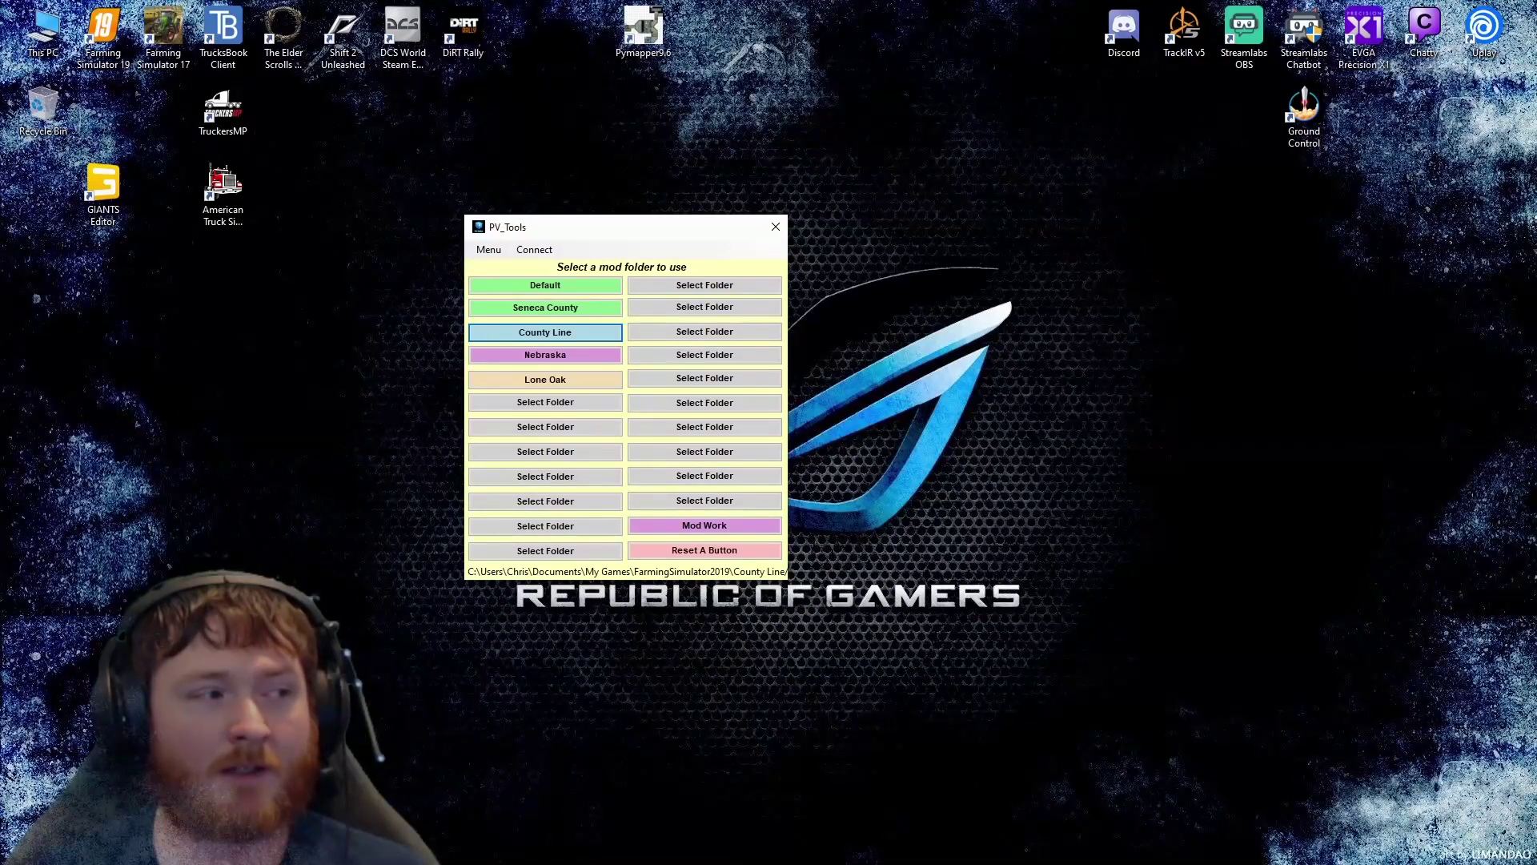
View the Seneca County and Lone Oak folders inside FarmingSimulator2019 in File Explorer, and return to PV_Tools.
key("super+e")
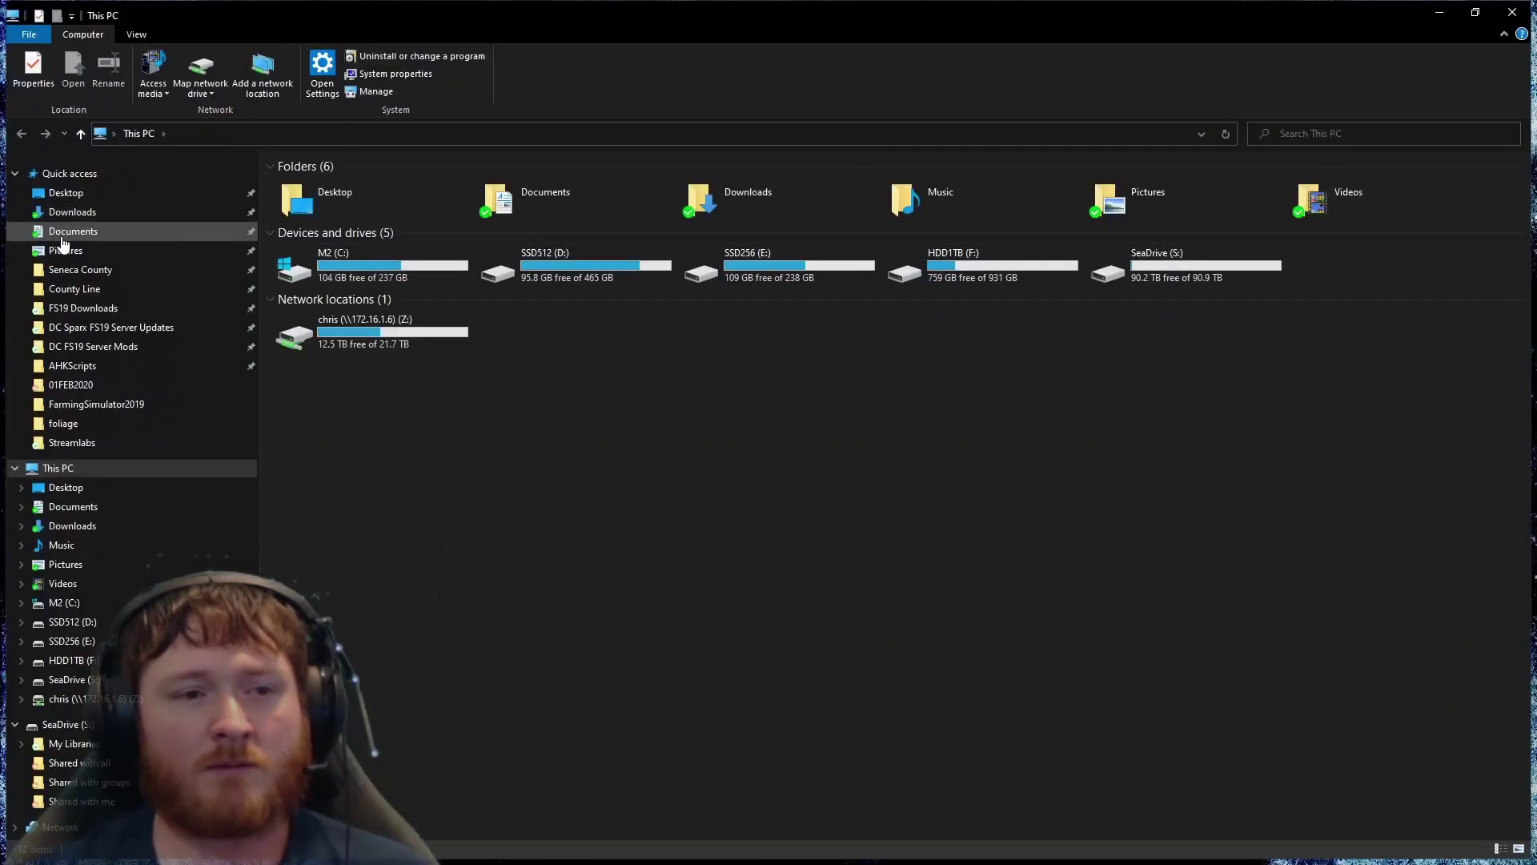
left_click(80, 269)
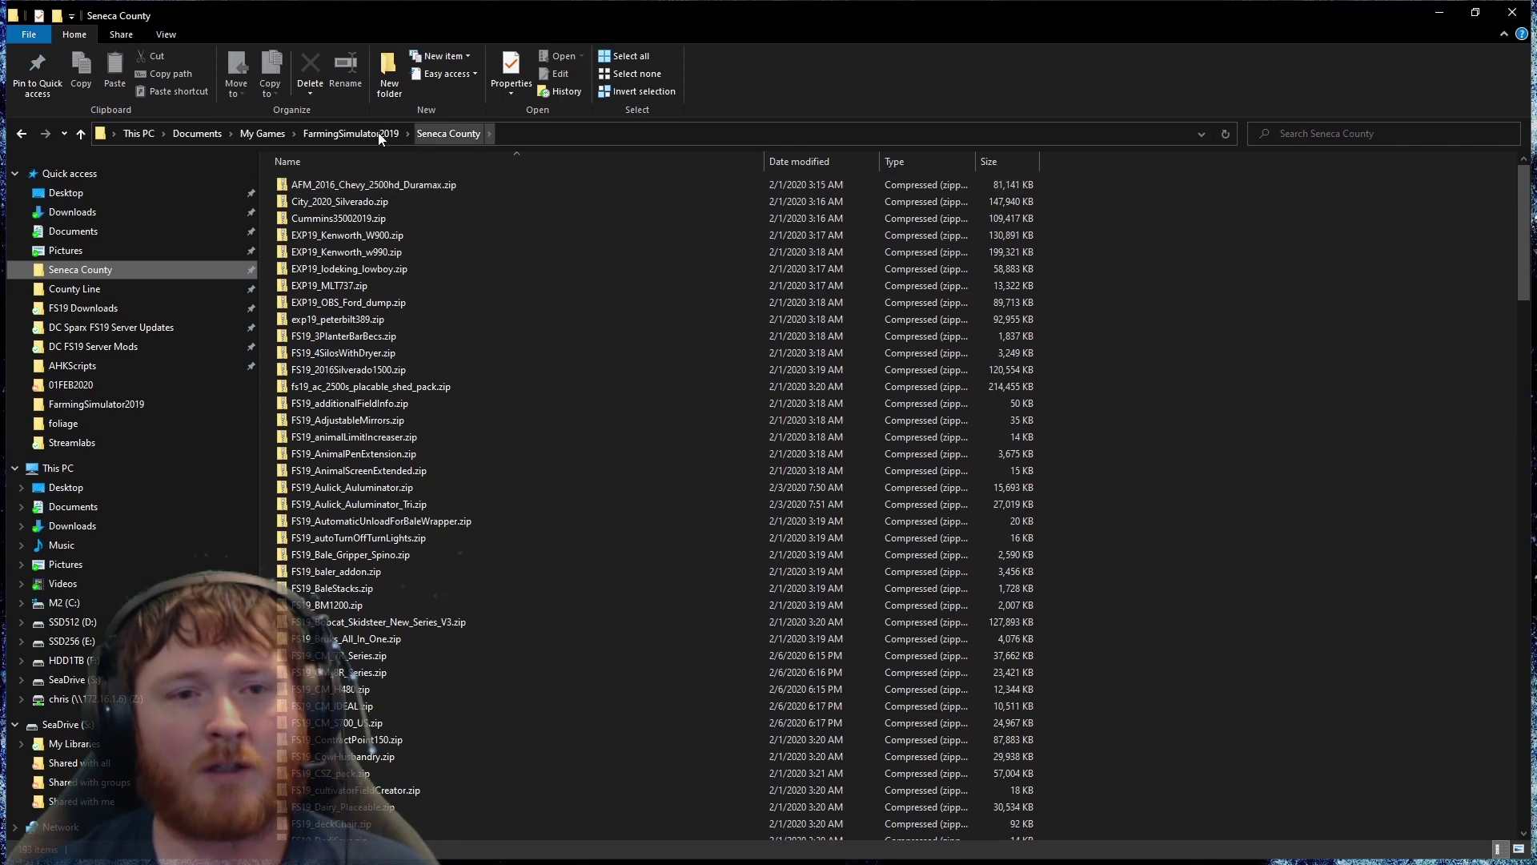
left_click(351, 132)
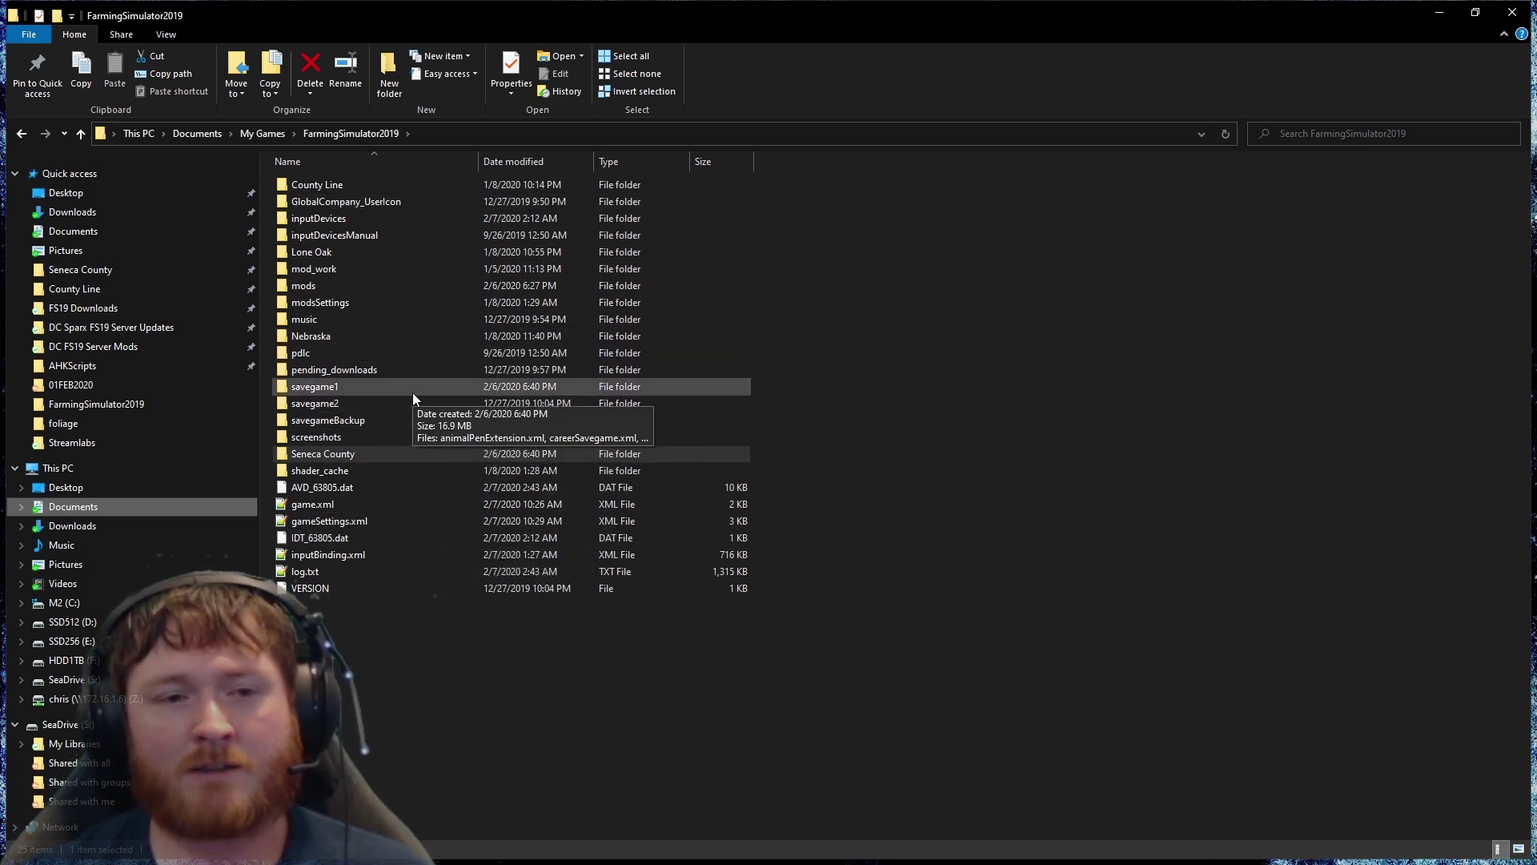
double_click(368, 251)
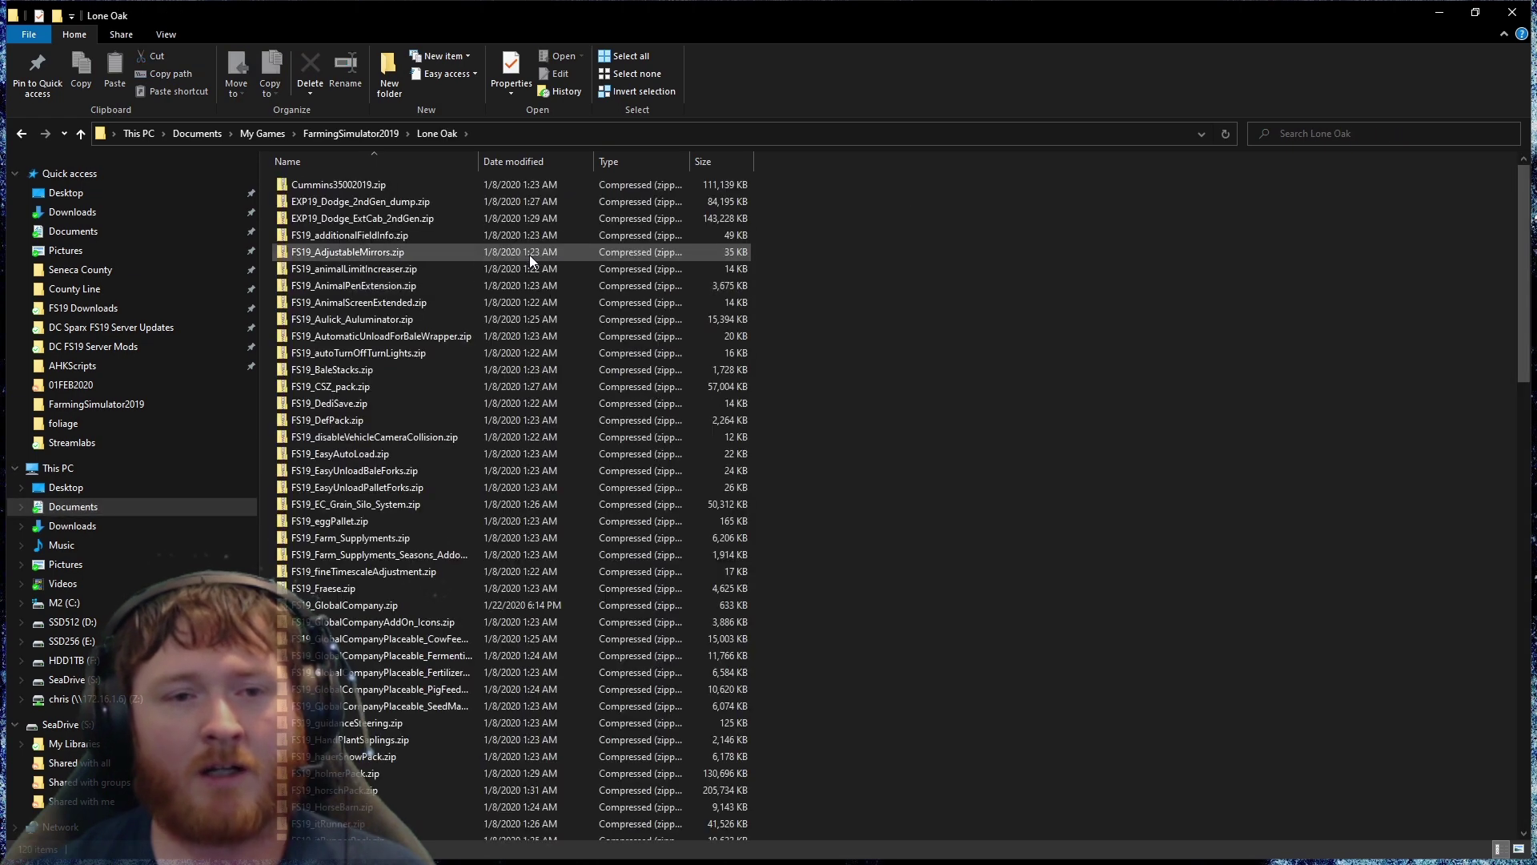
left_click(363, 133)
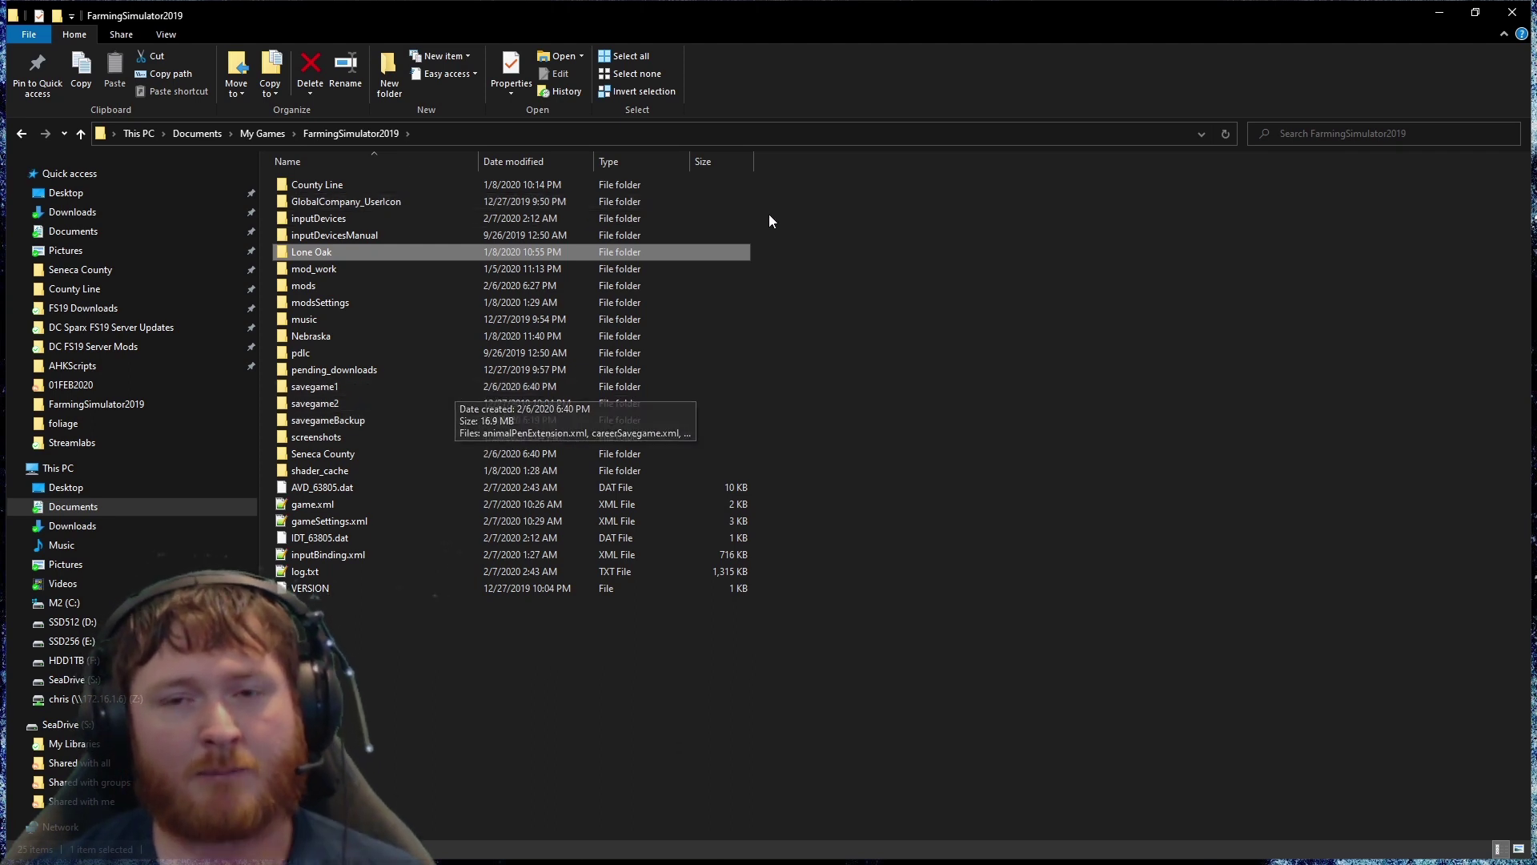
left_click(1433, 13)
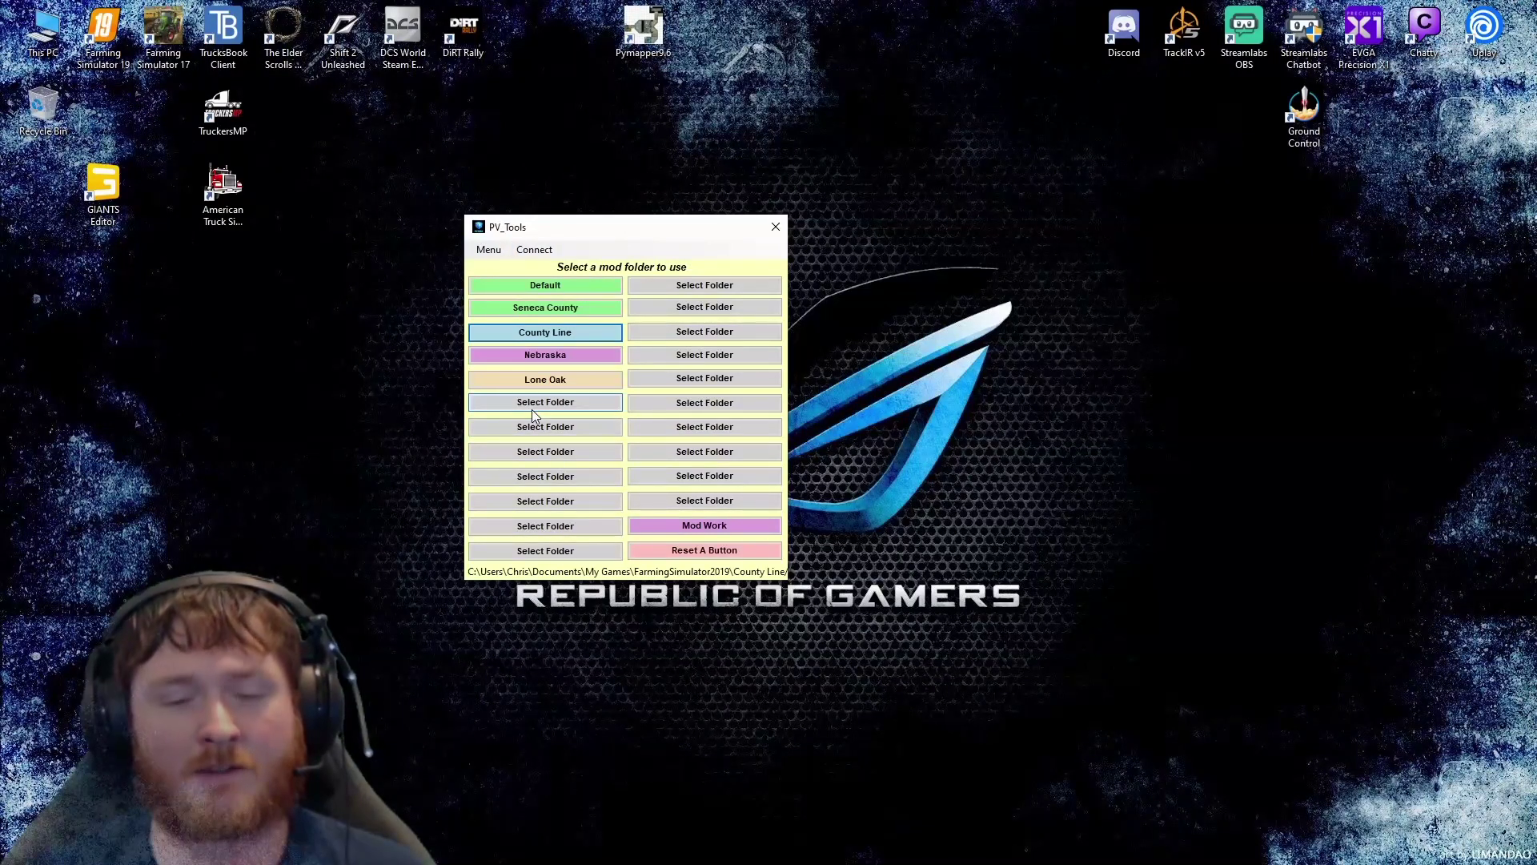
Assign the F: drive folder FS19 Mod Organization\PV19 Pleasant Valley to the first unused folder button below Lone Oak.
left_click(553, 405)
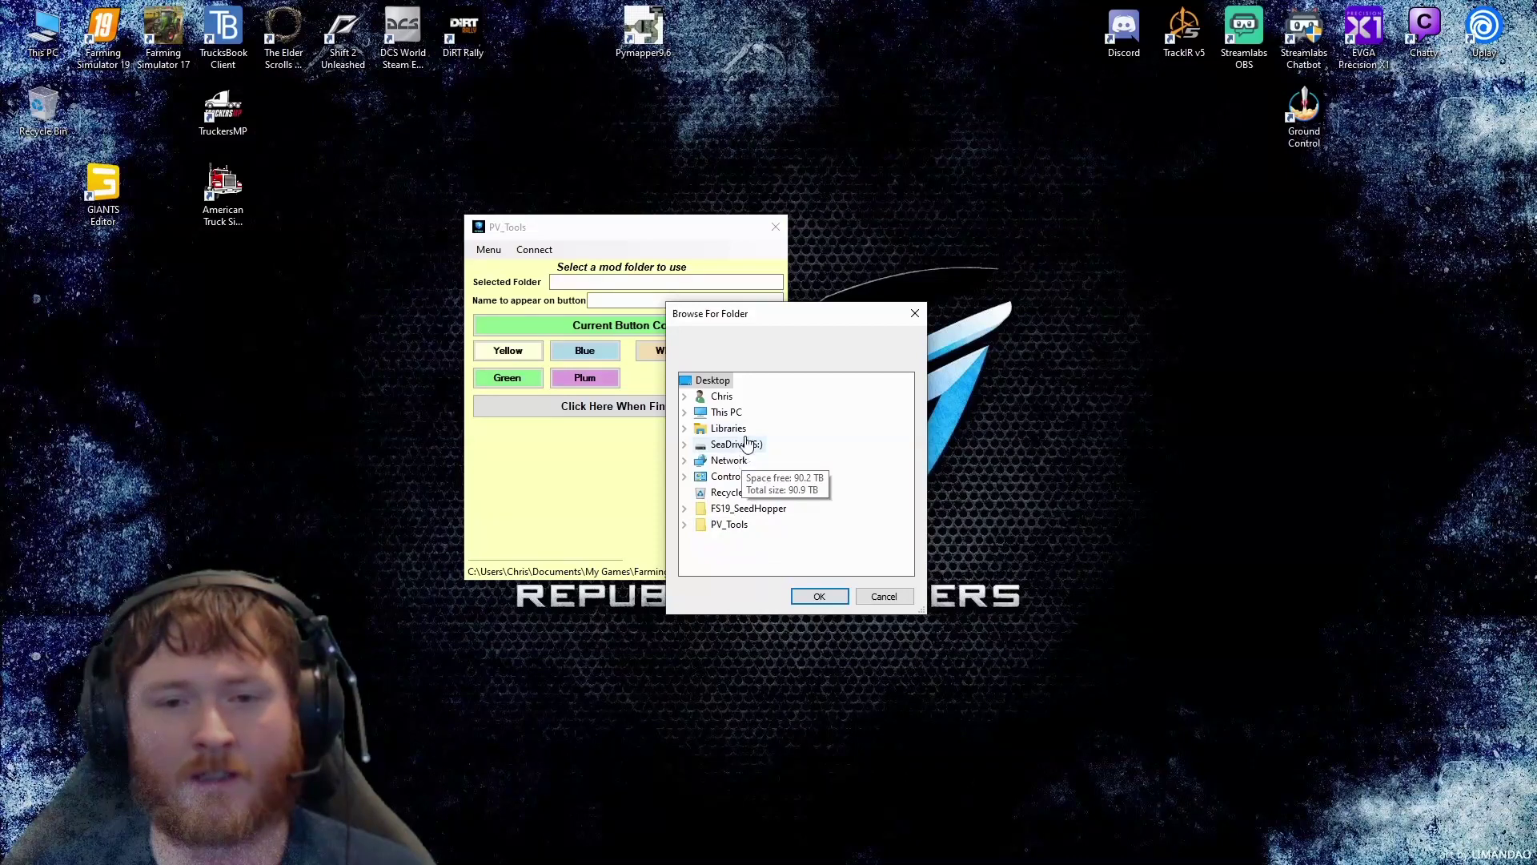
left_click(734, 412)
scroll(886, 457, "down", 1)
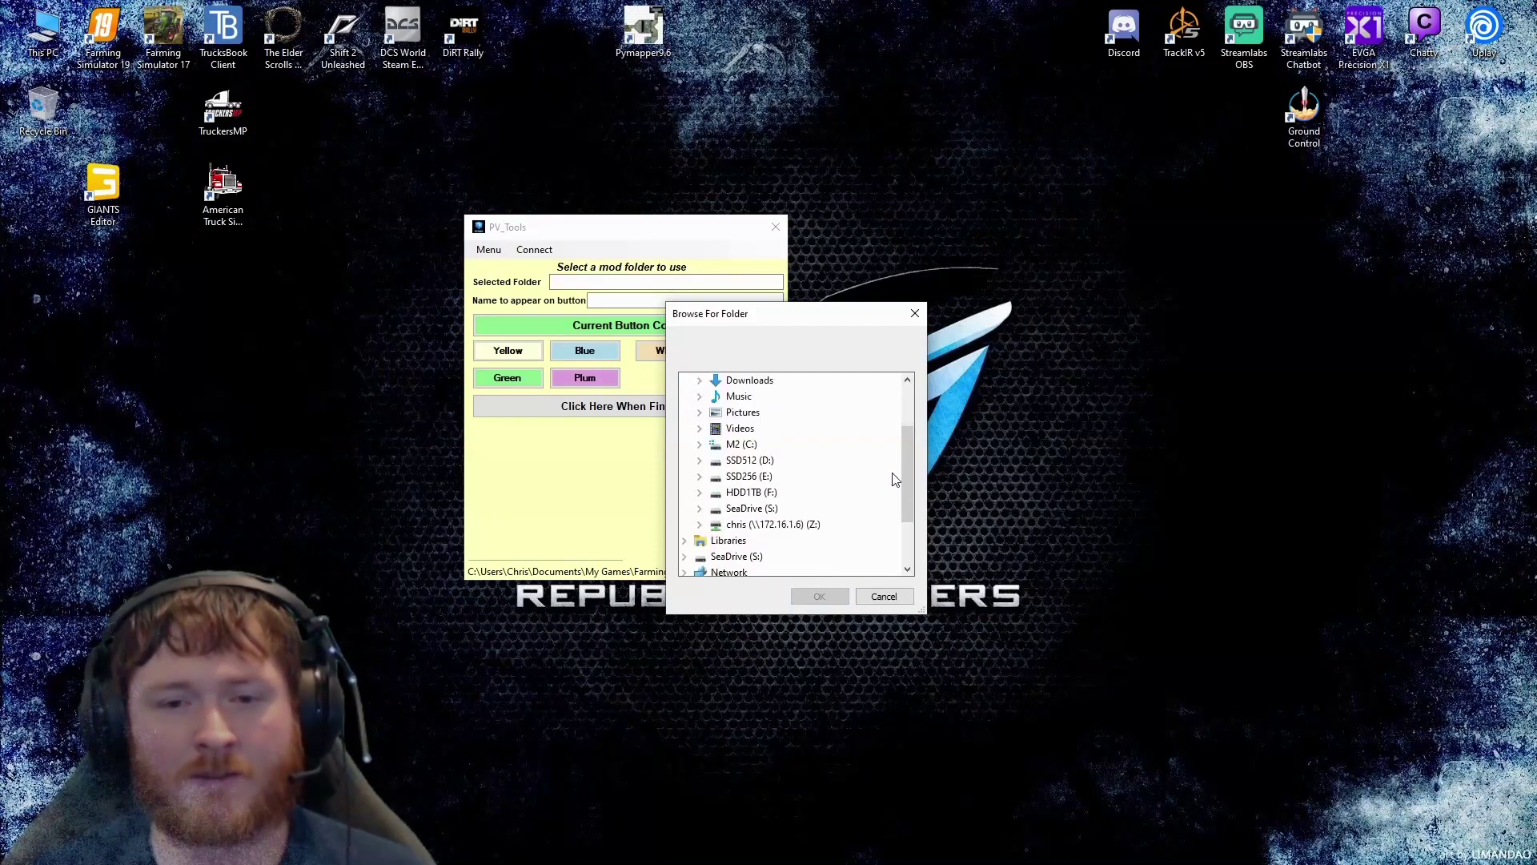
left_click(748, 476)
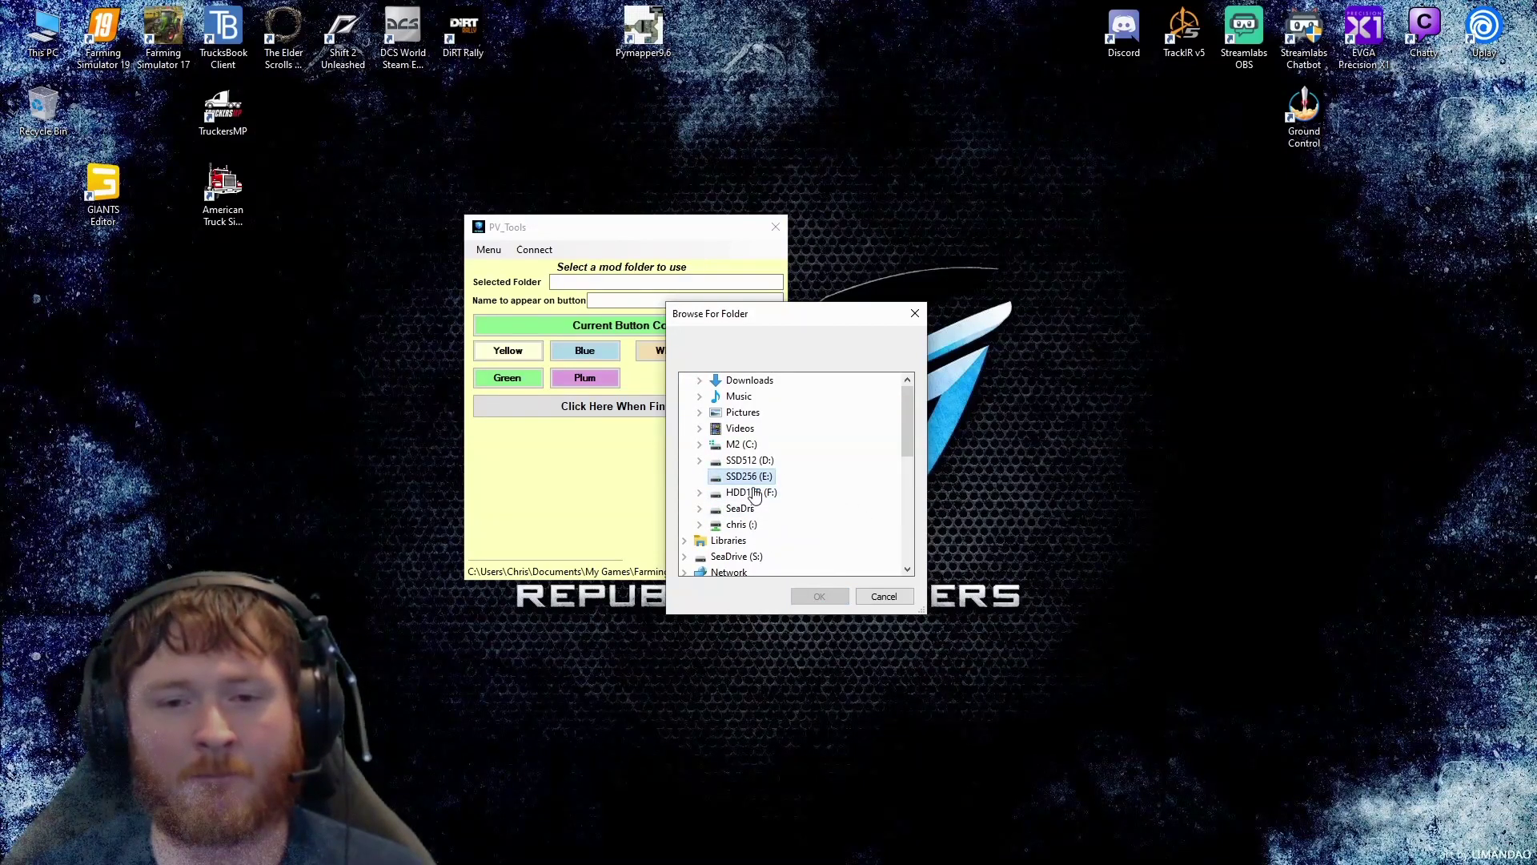
scroll(759, 530, "down", 3)
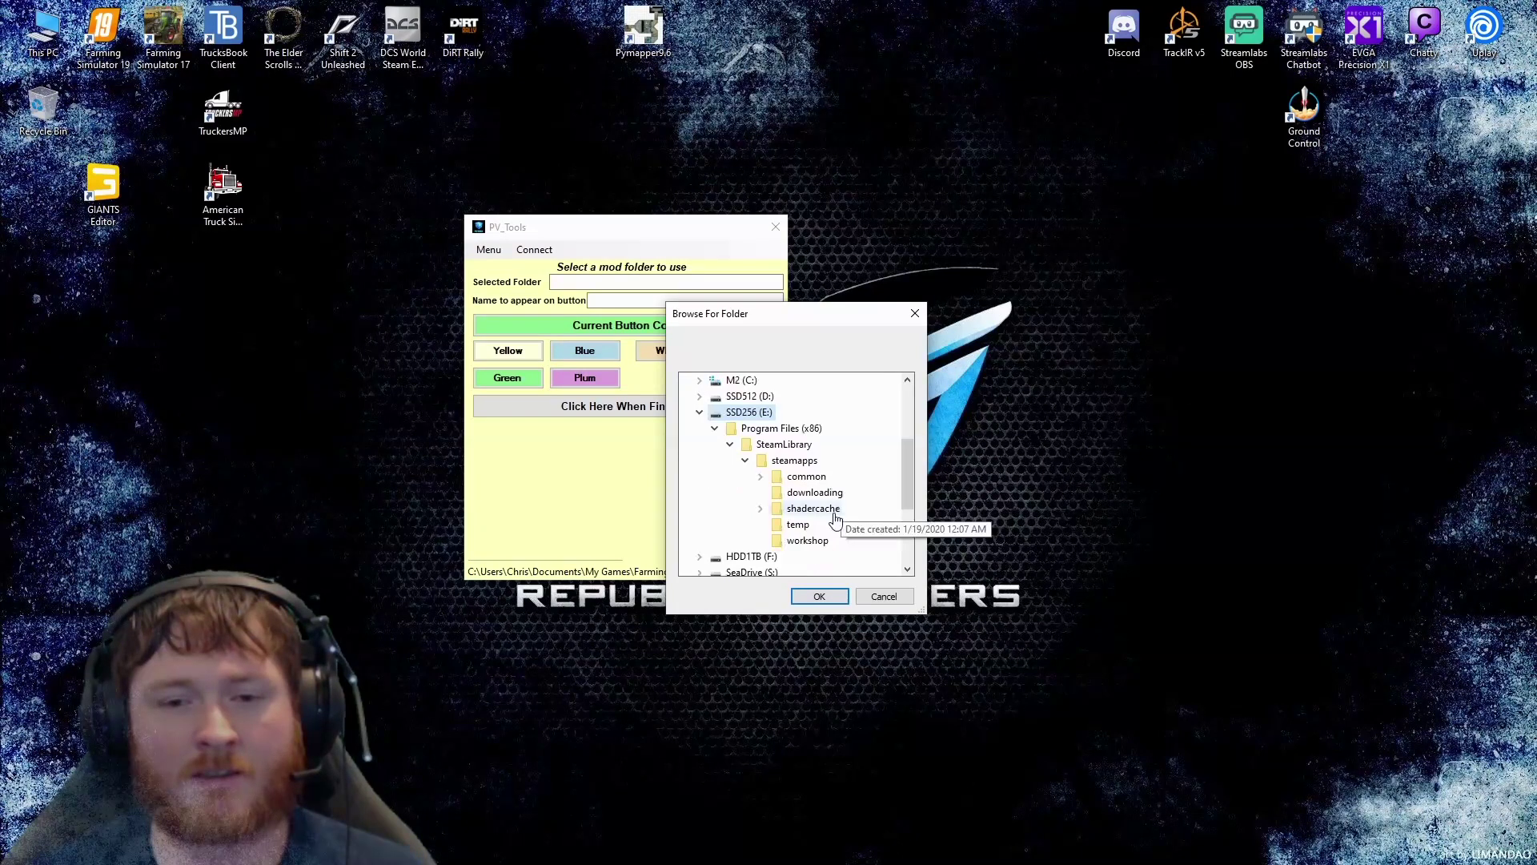
left_click(699, 412)
left_click(749, 429)
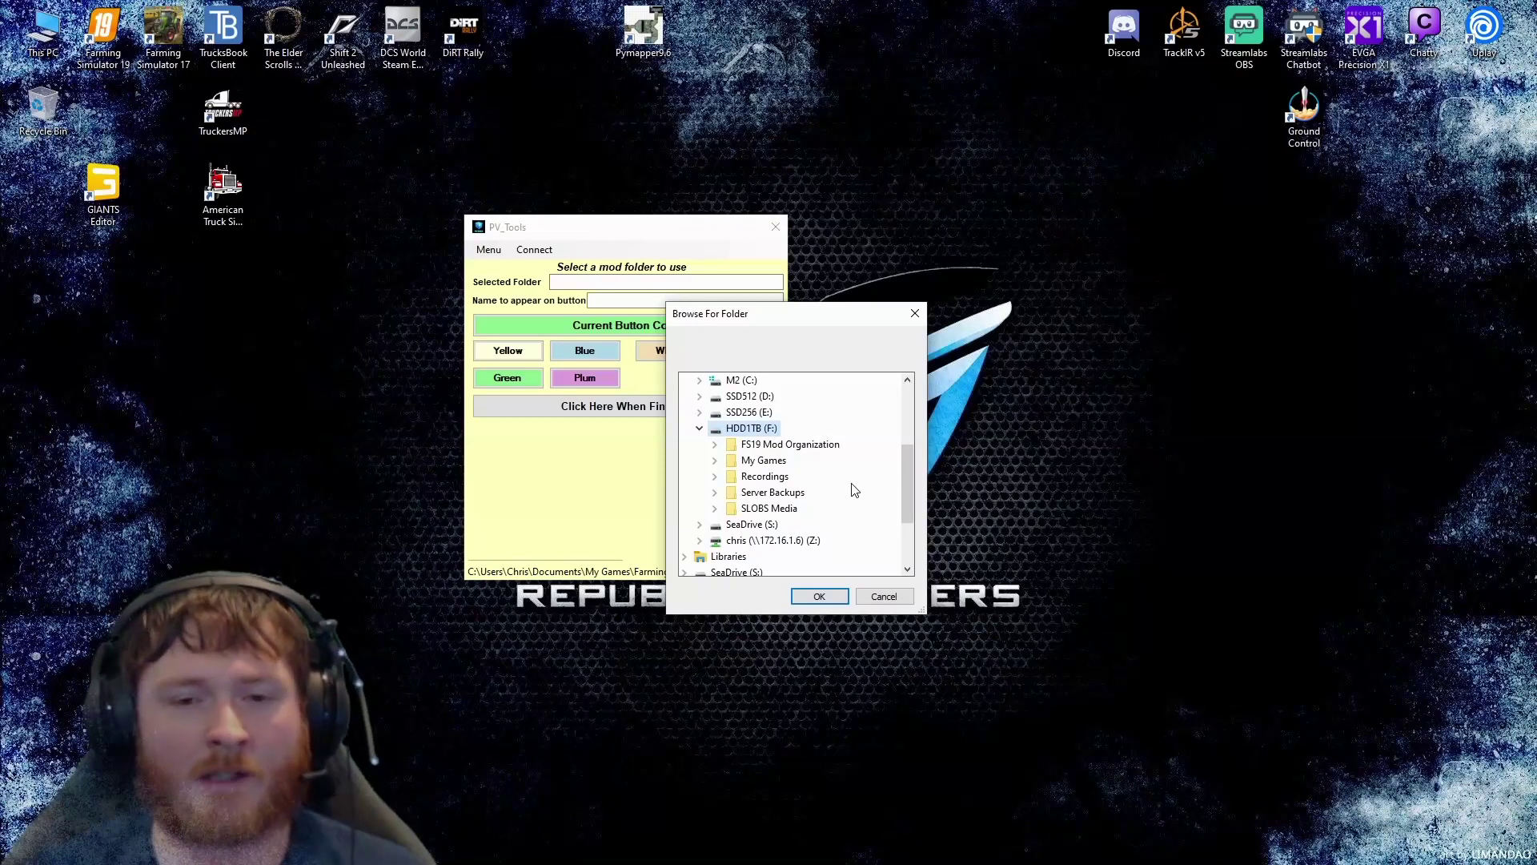
left_click(799, 448)
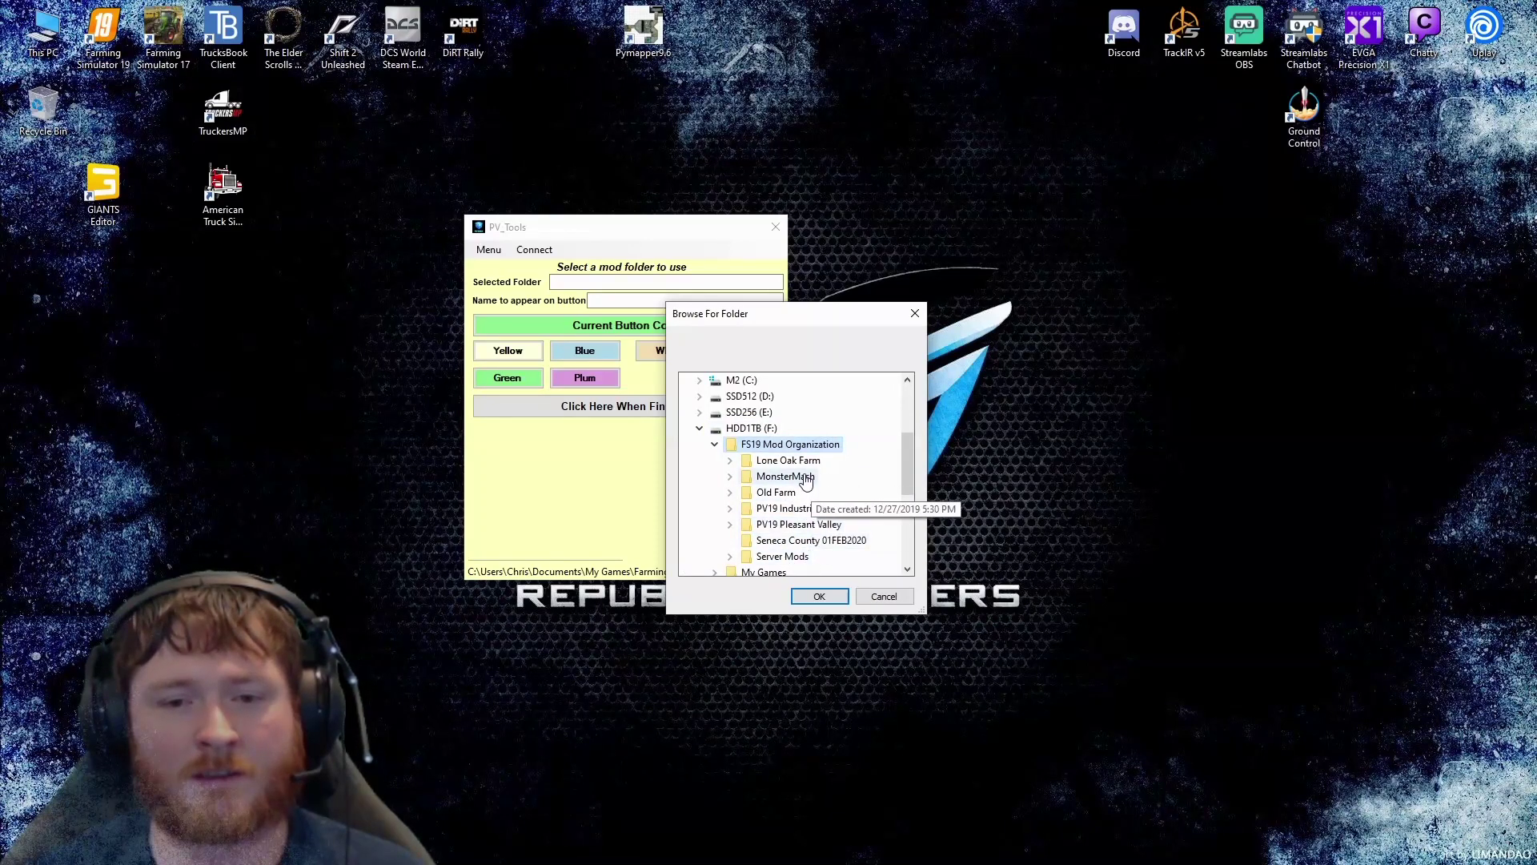
left_click(788, 525)
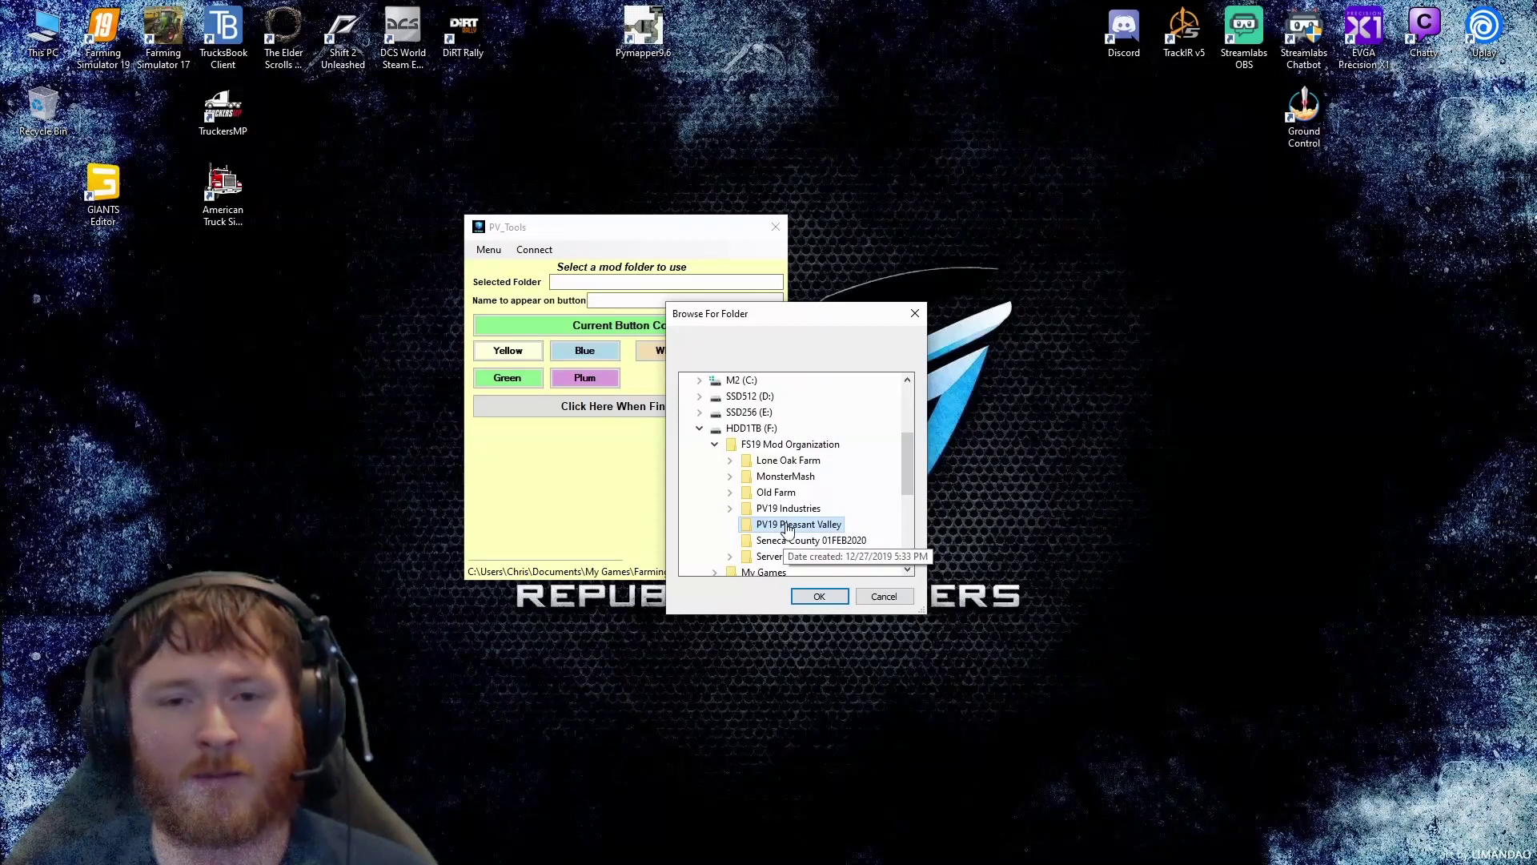
left_click(817, 596)
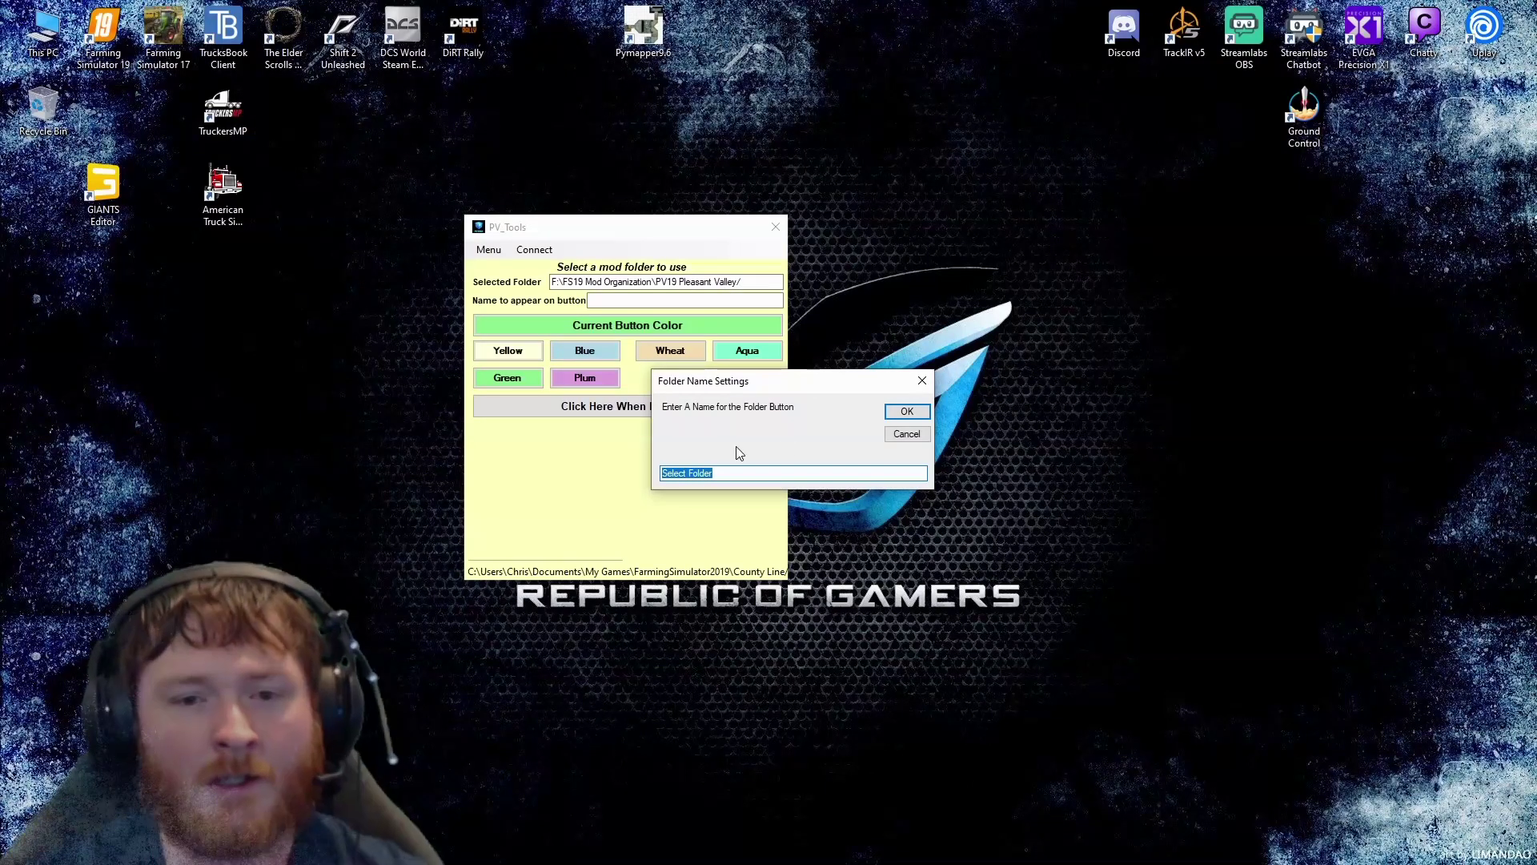
Name the new folder button PV19 Pleasant Valley, set its color to Blue, and finish the button setup.
type("PV")
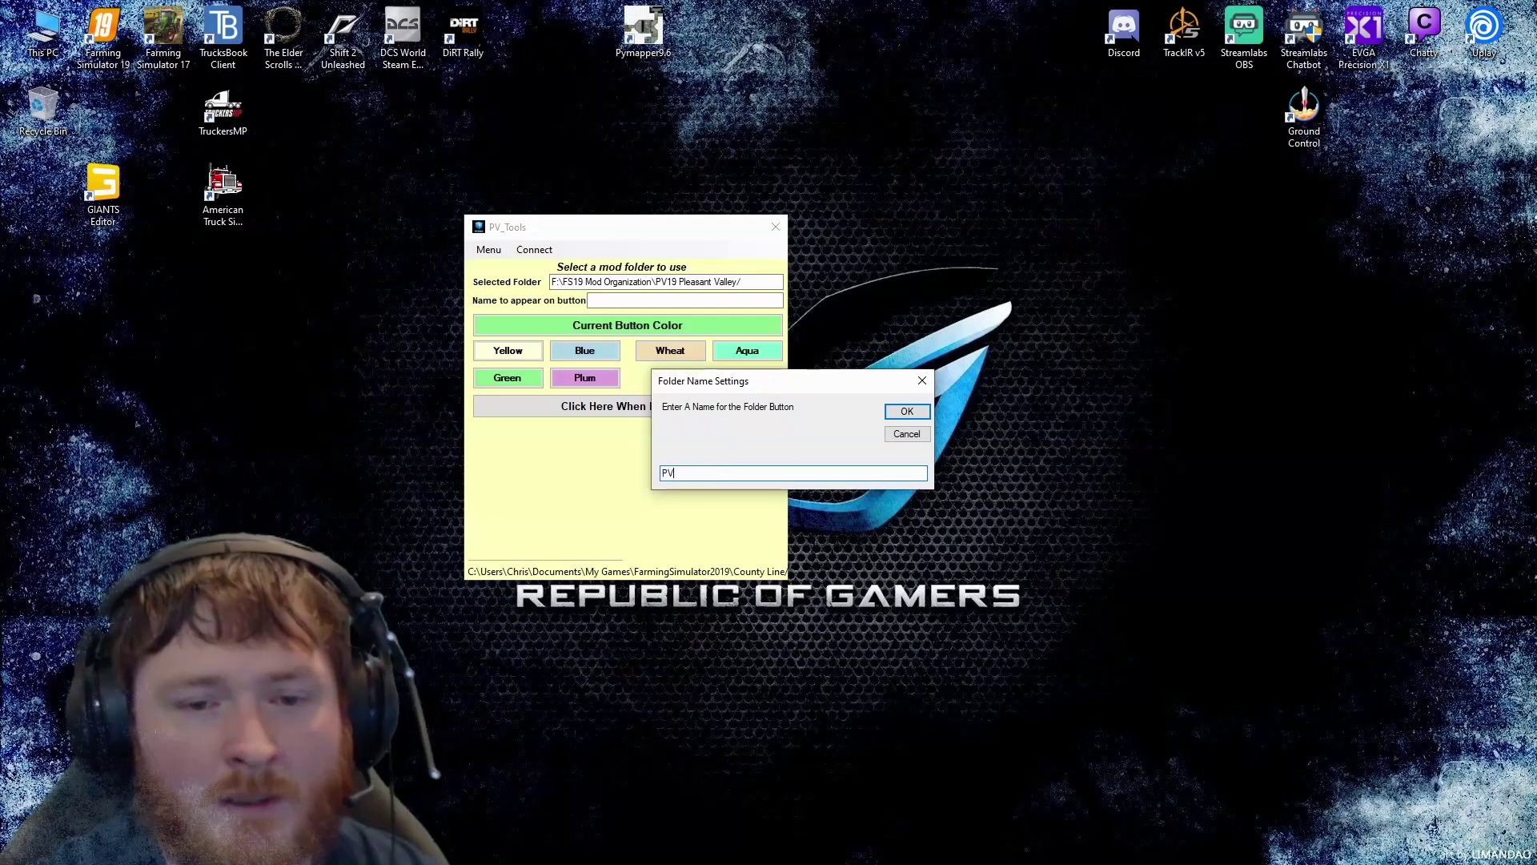
type("19 ")
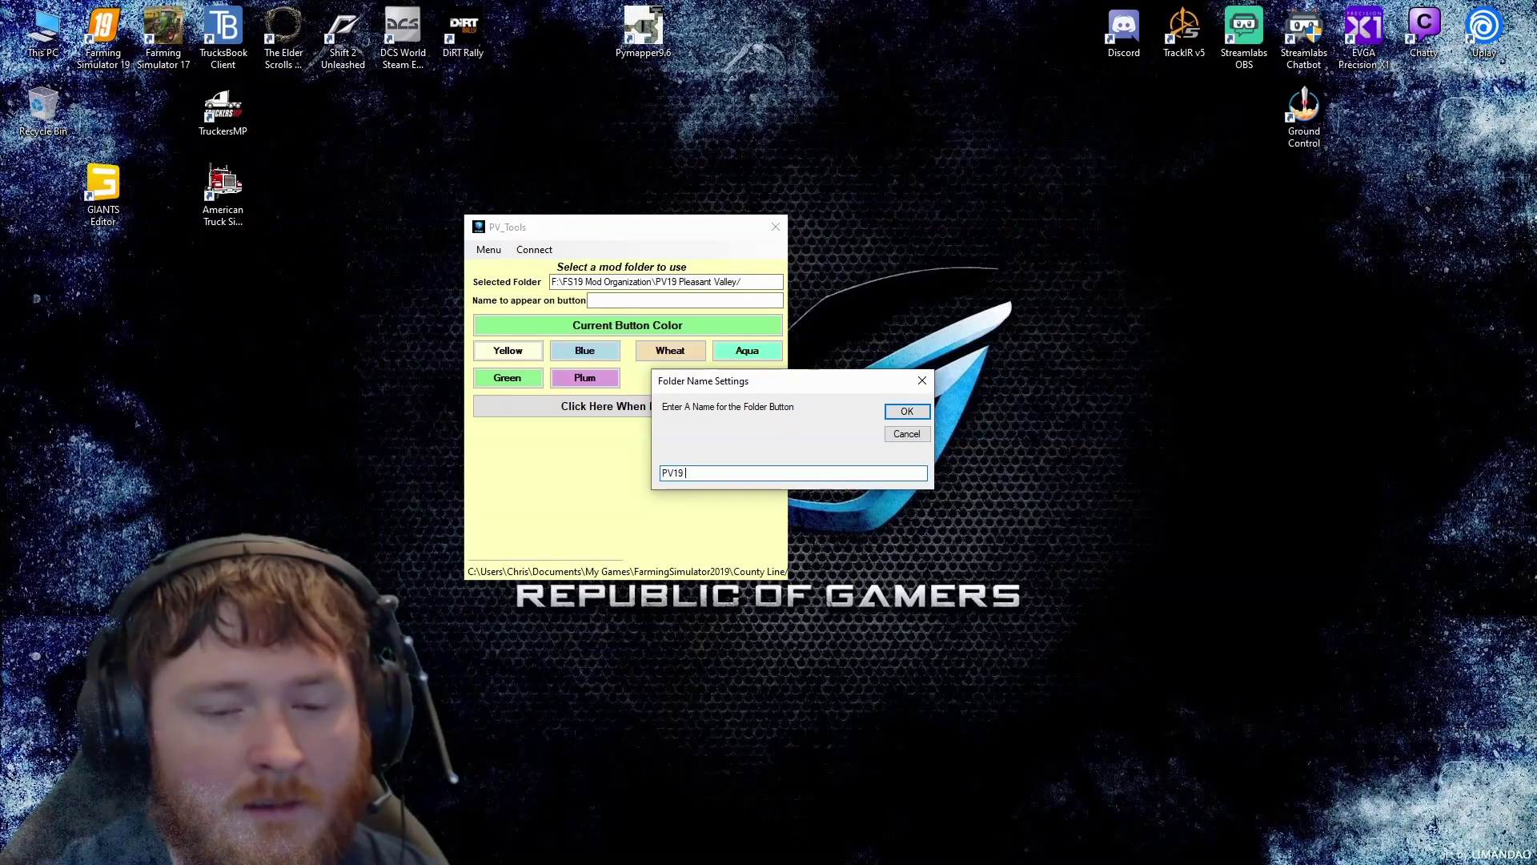
type("Pleas")
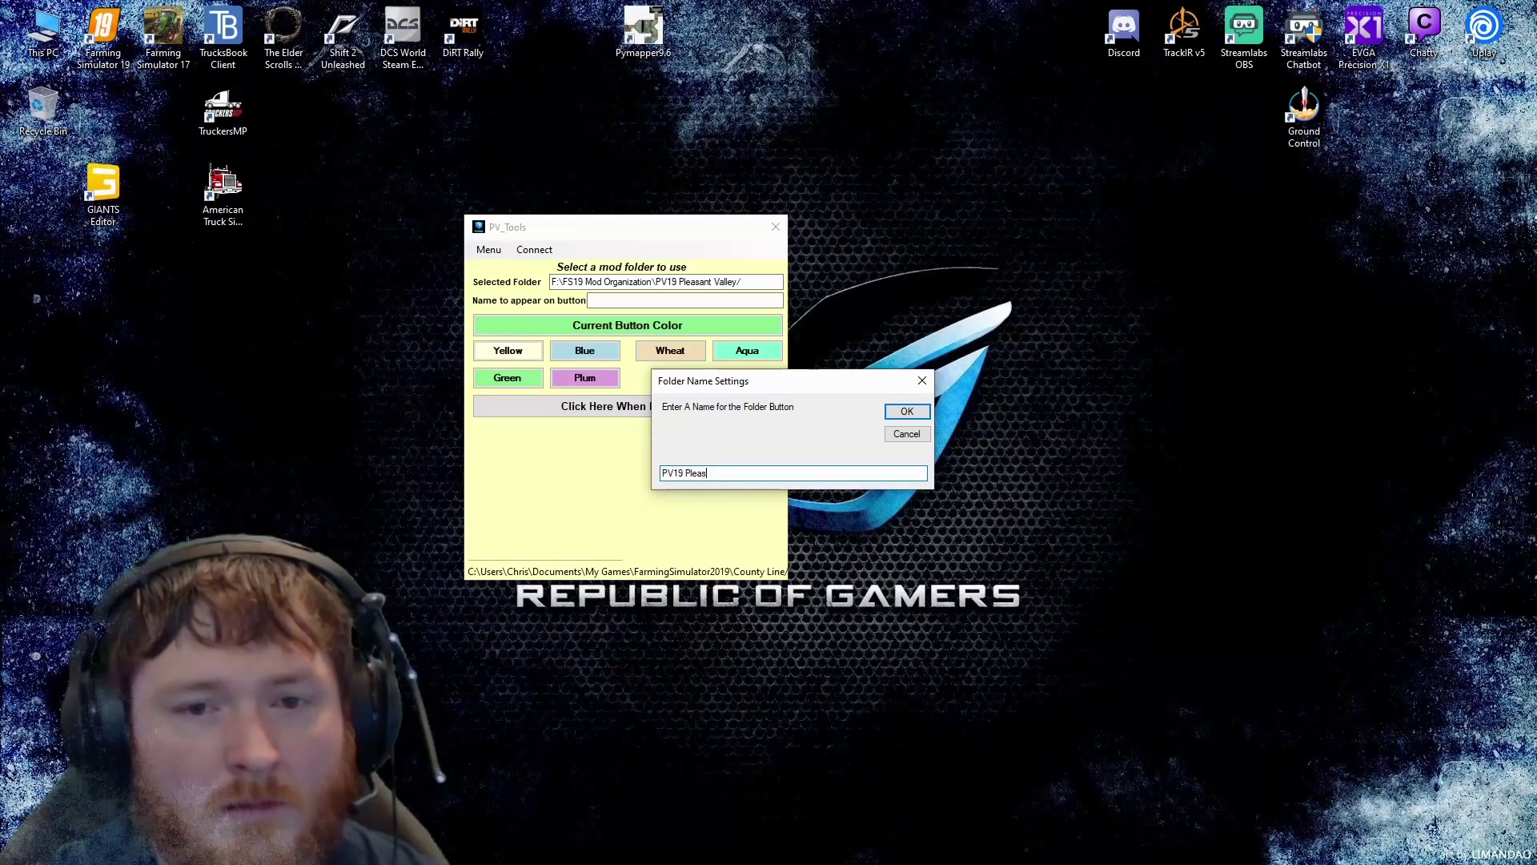
type("ant Valle")
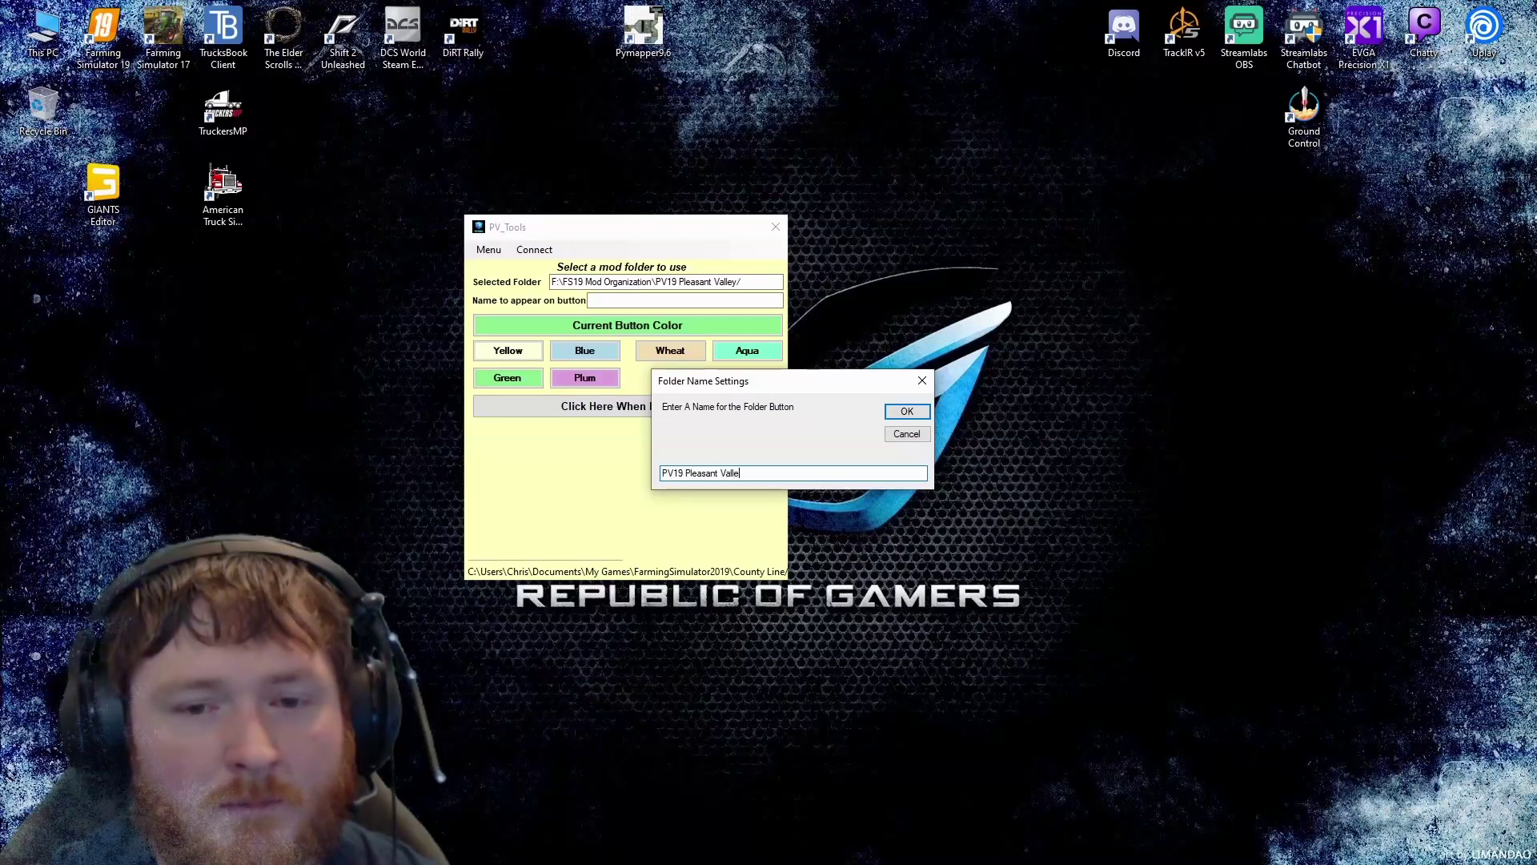
type("y")
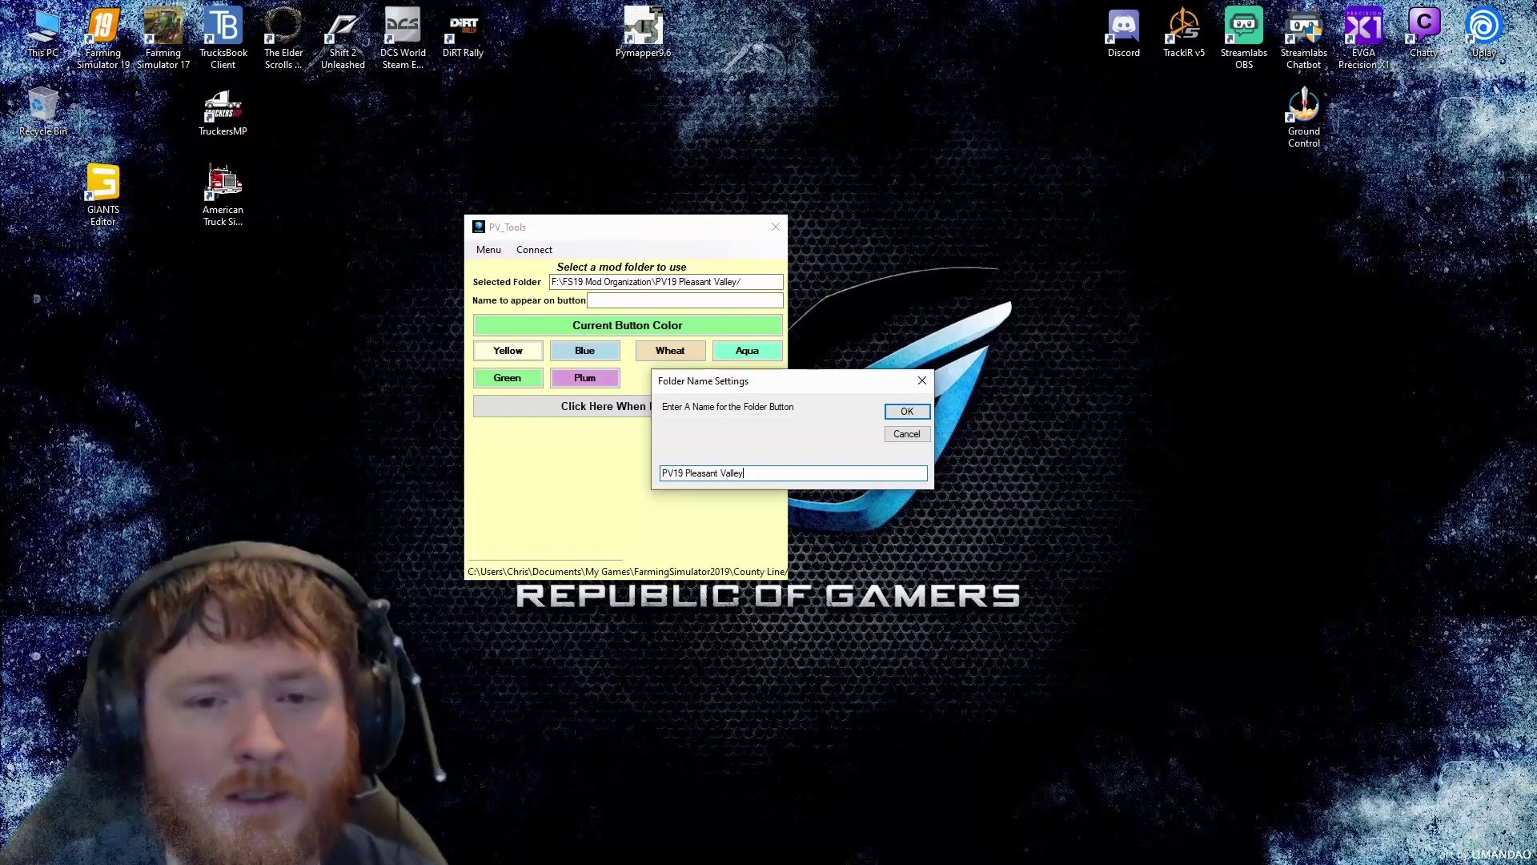
left_click(900, 416)
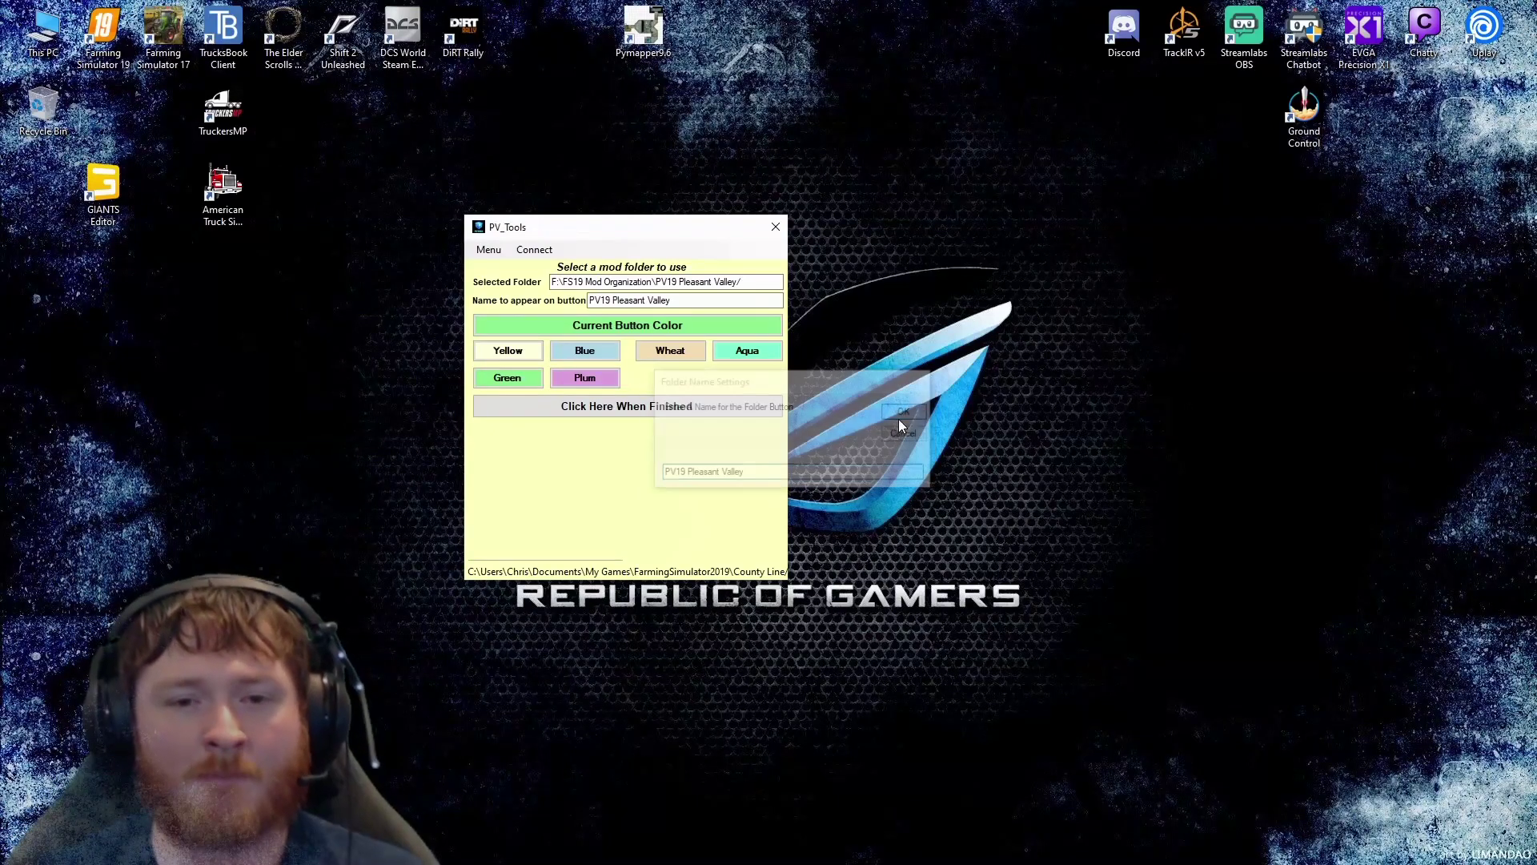
left_click(595, 358)
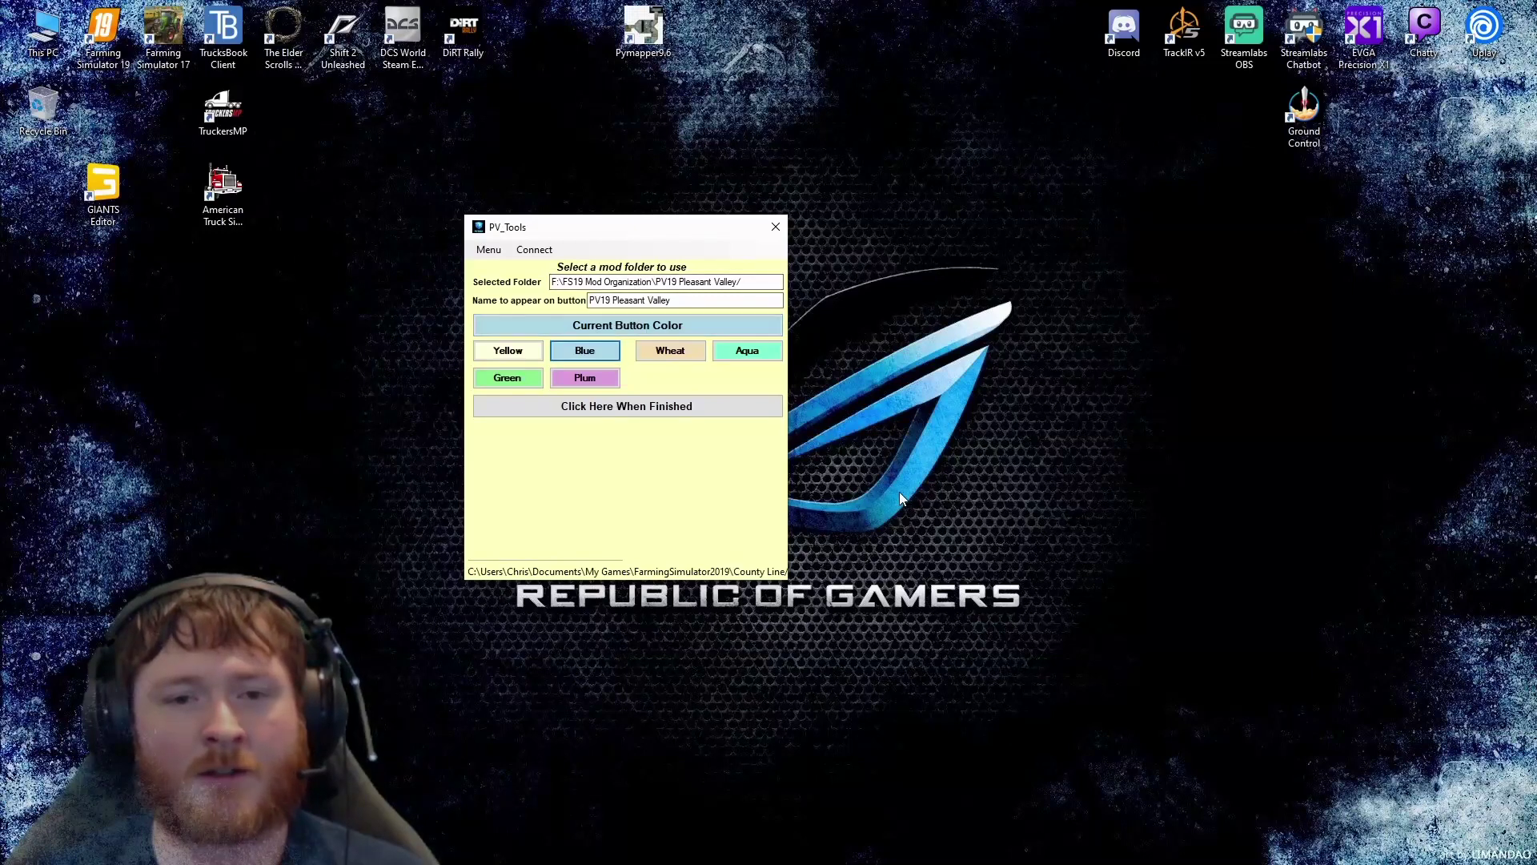
left_click(649, 408)
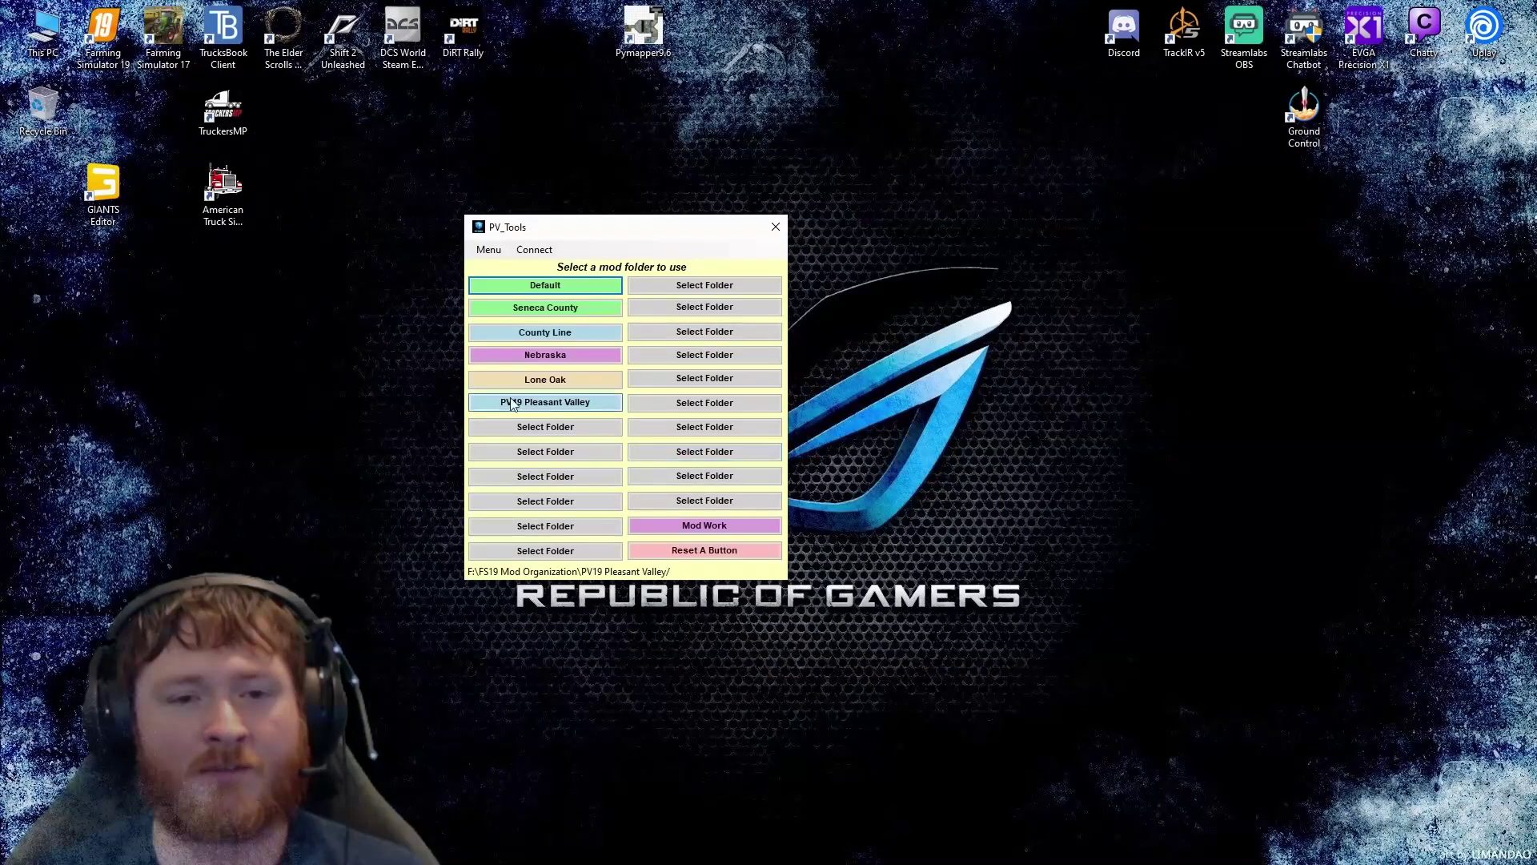
Activate the PV19 Pleasant Valley mod folder, reload gameSettings.xml in Notepad++ to inspect its mods directory path, and return to PV_Tools.
left_click(556, 405)
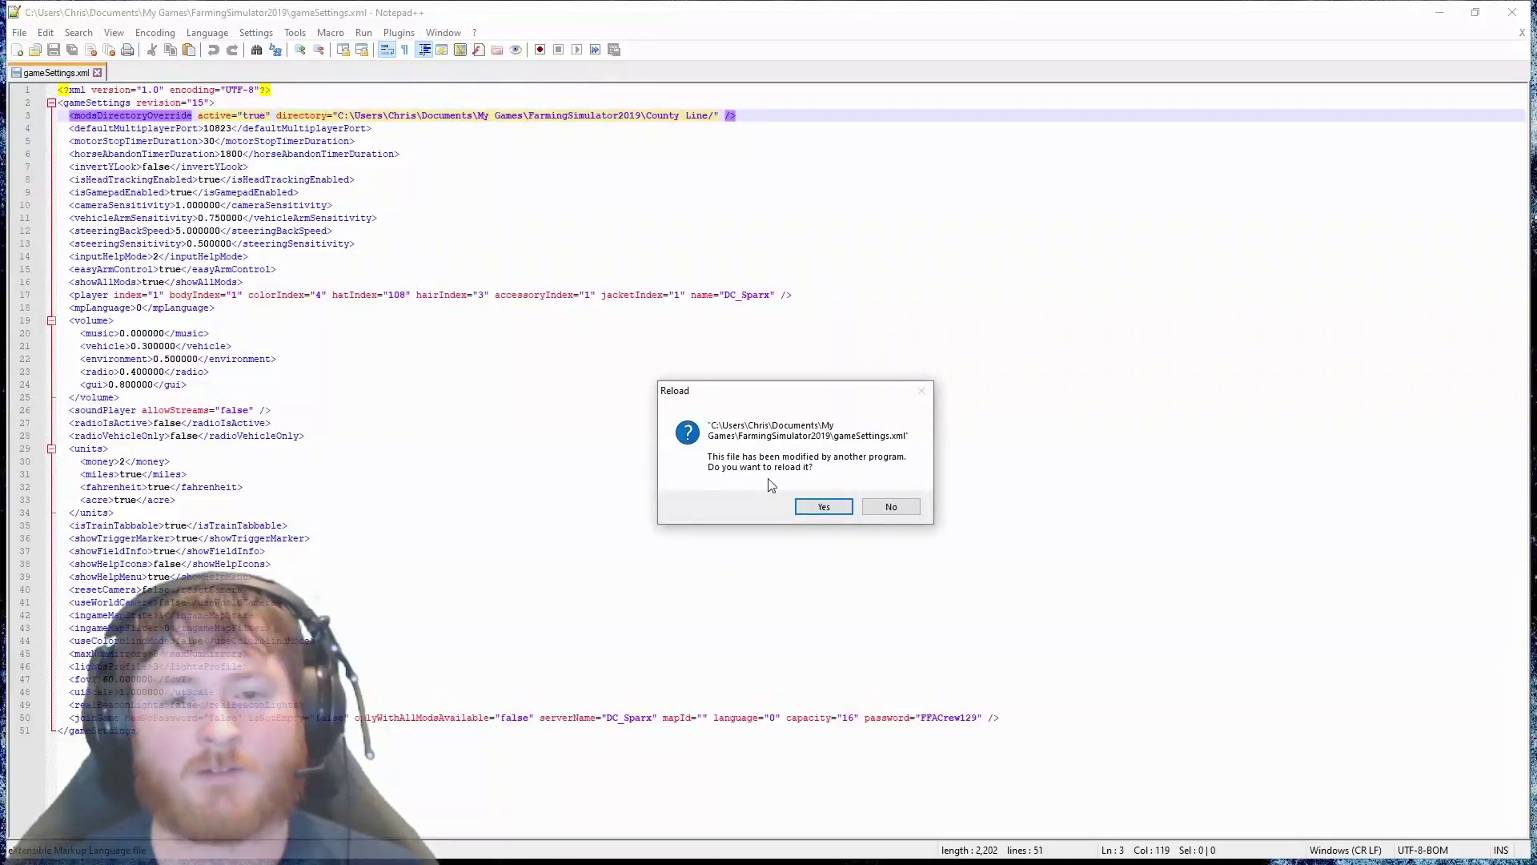
left_click(824, 507)
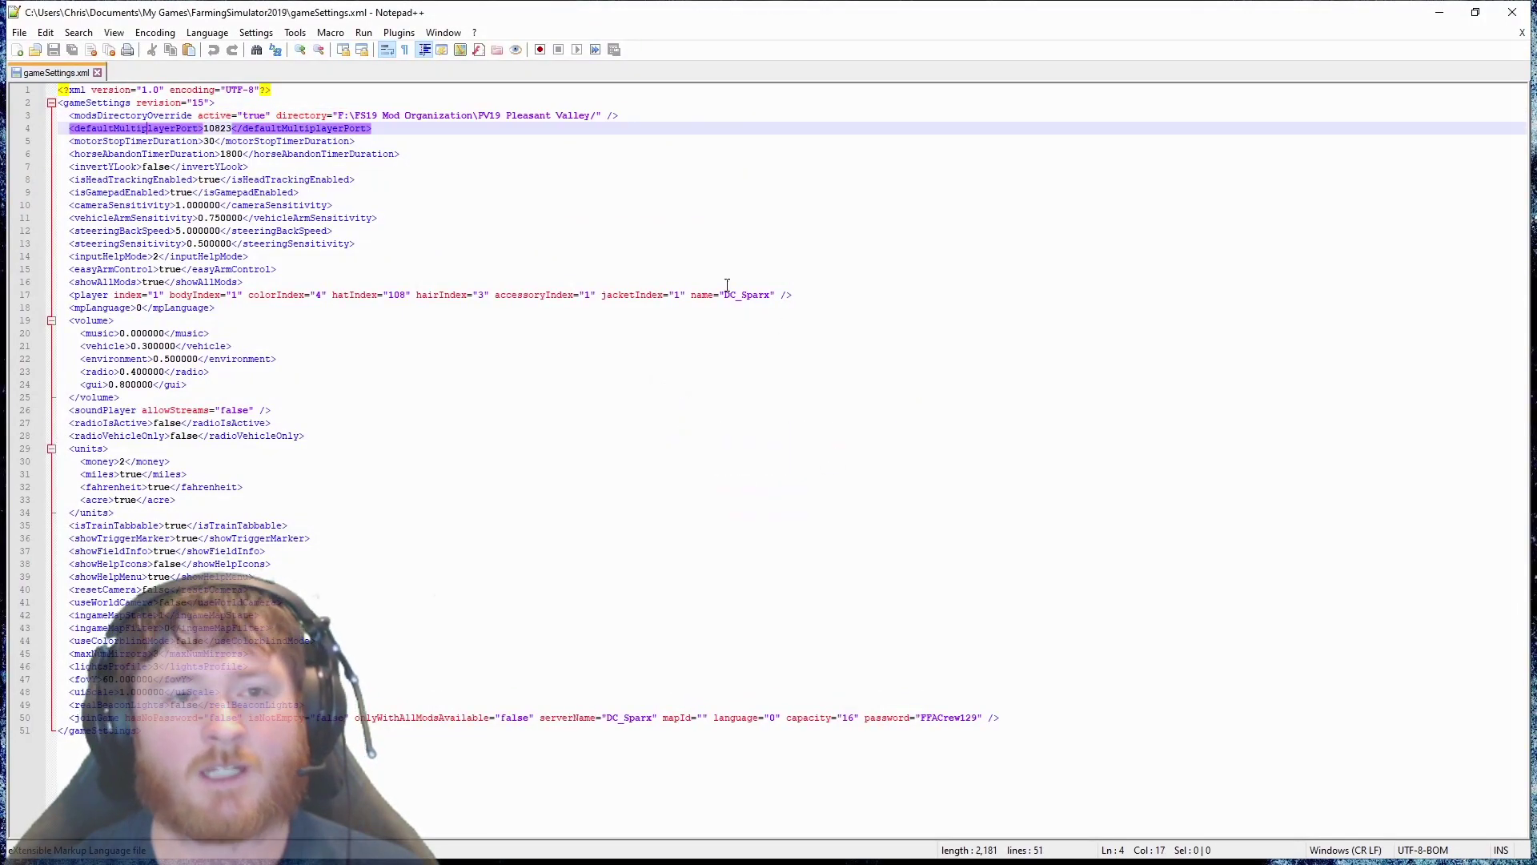
left_click_drag(341, 115, 596, 118)
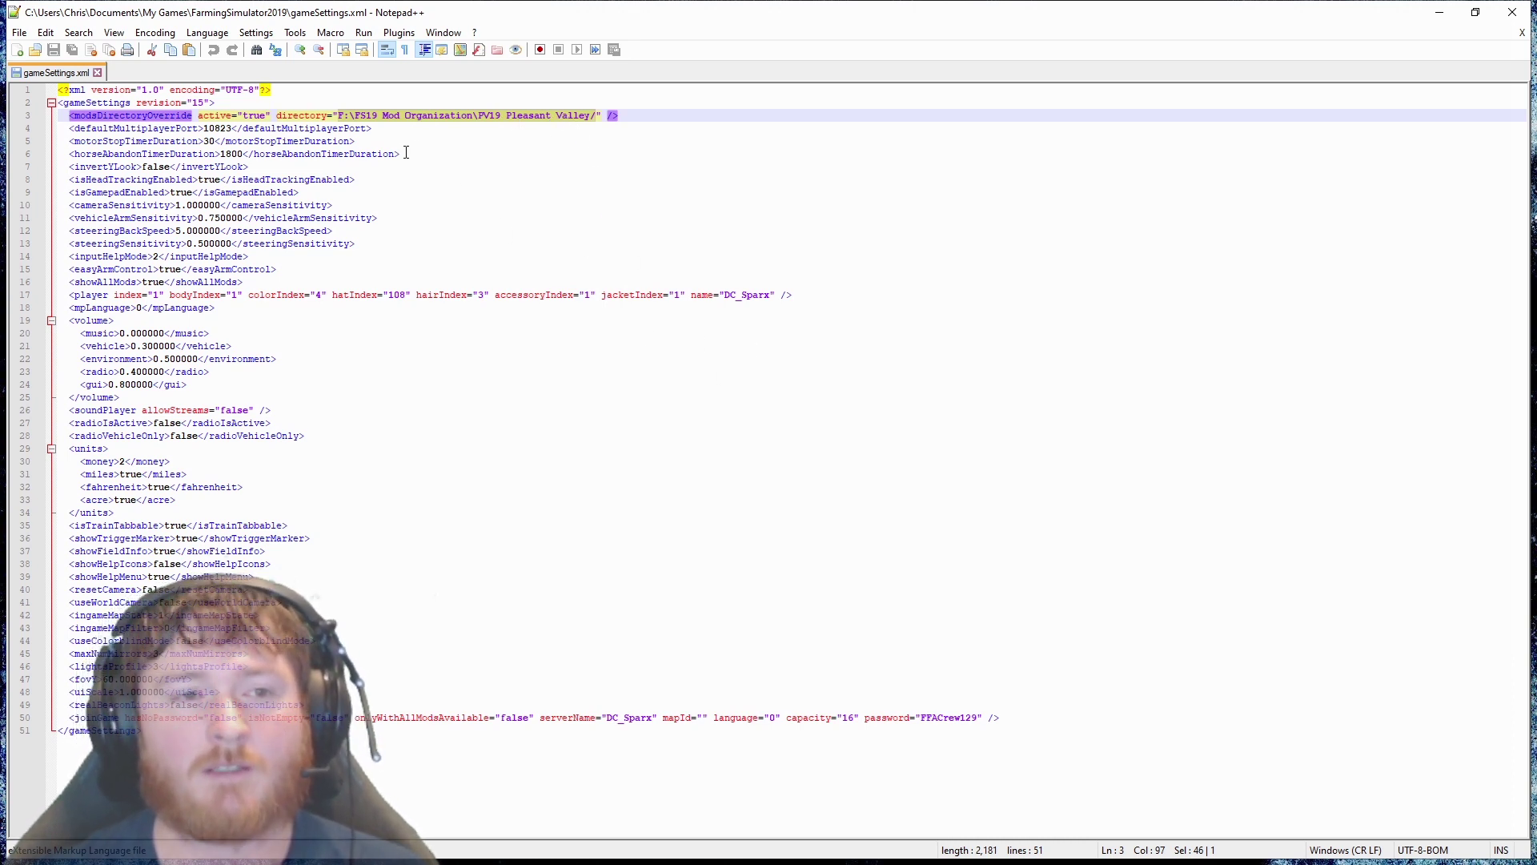
left_click(1439, 12)
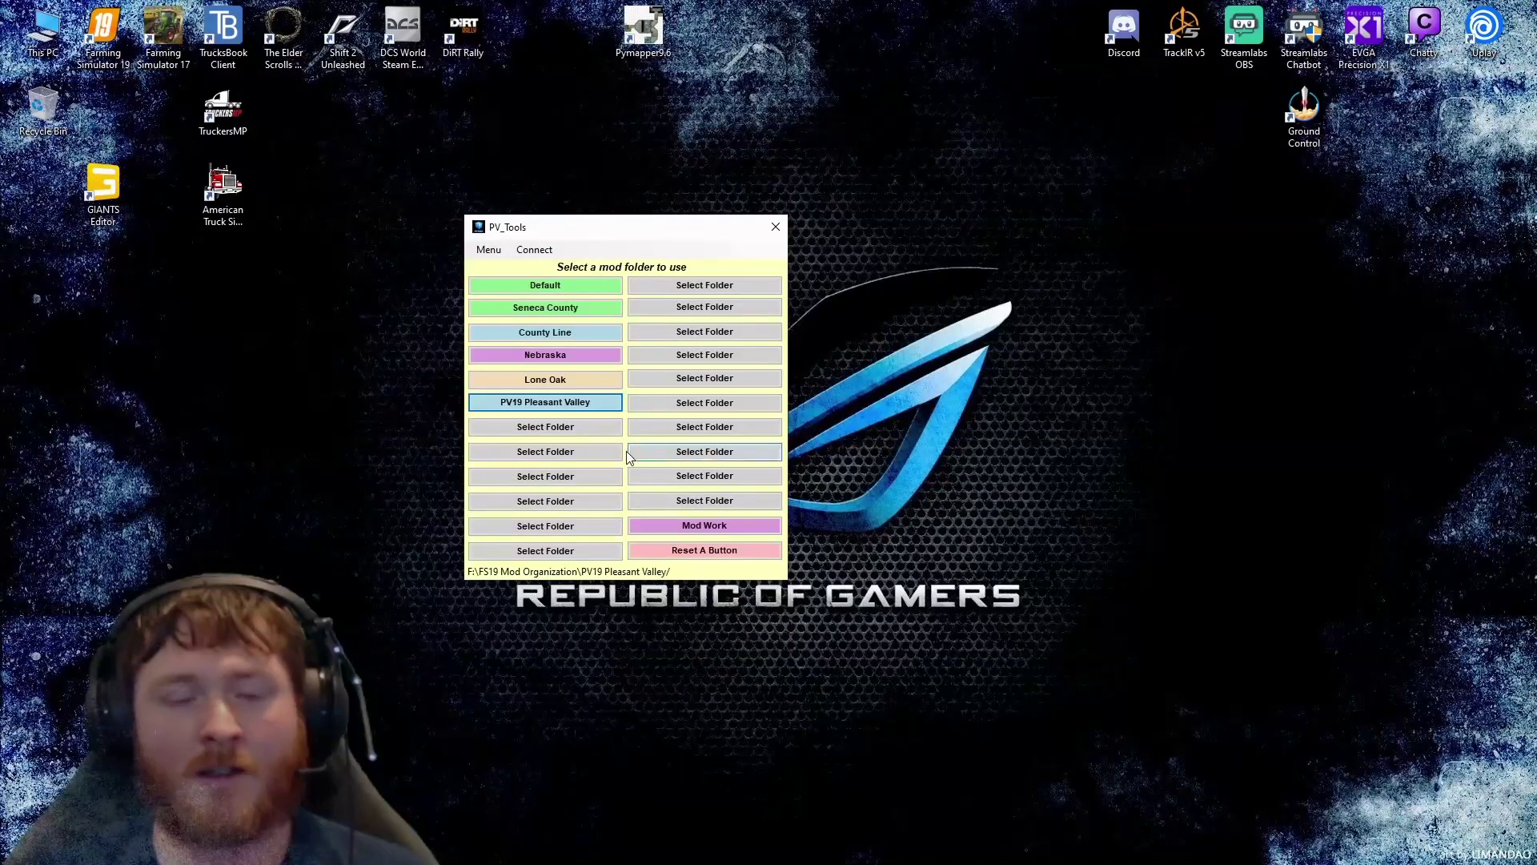